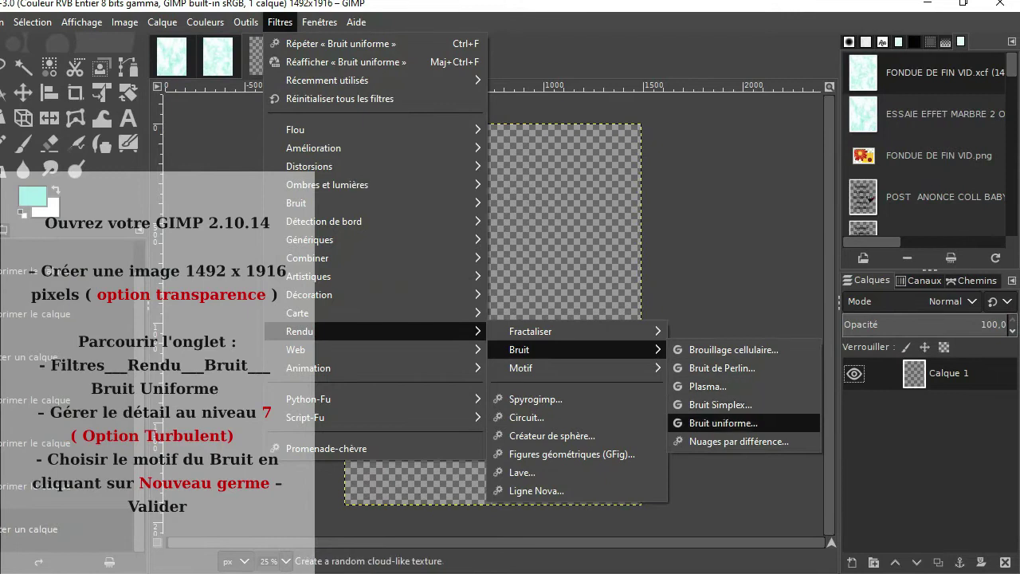
Render solid noise (Bruit uniforme) on Calque 1 with detail 7, the Turbulent option enabled and a new random seed.
{"action": "left_click", "coordinate": [723, 422]}
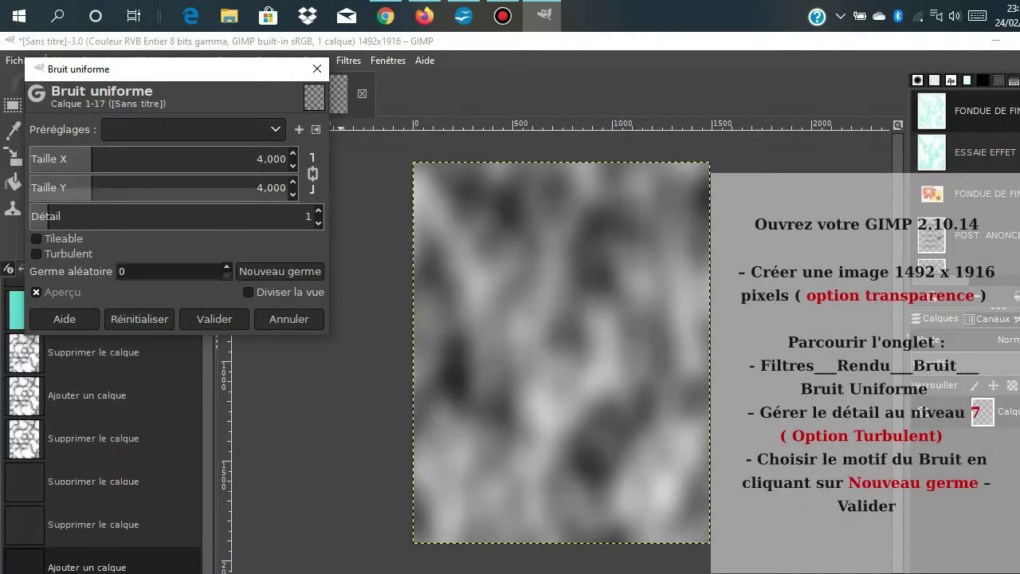
{"action": "left_click_drag", "start_coordinate": [49, 212], "coordinate": [104, 212]}
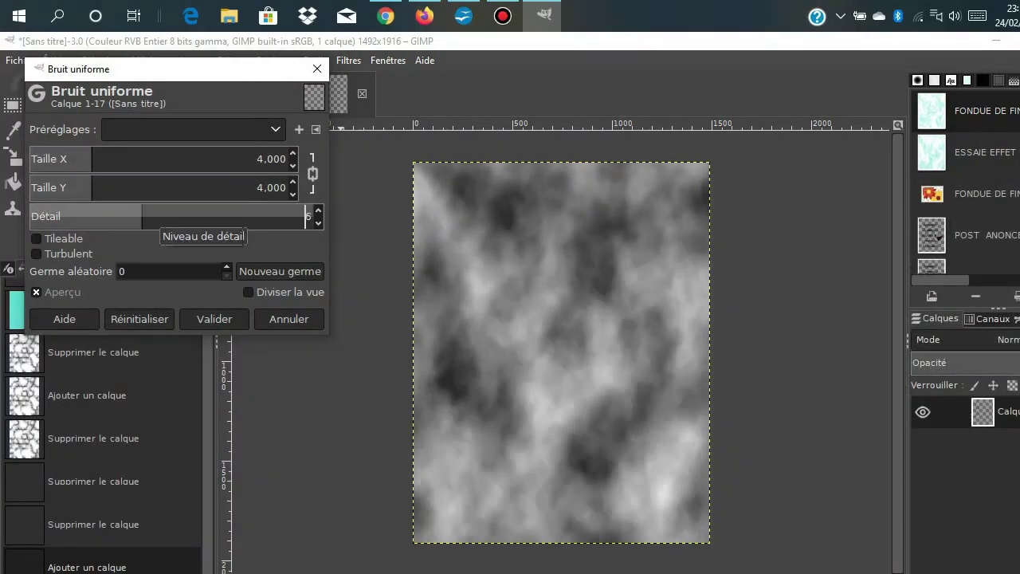
{"action": "left_click", "coordinate": [36, 253]}
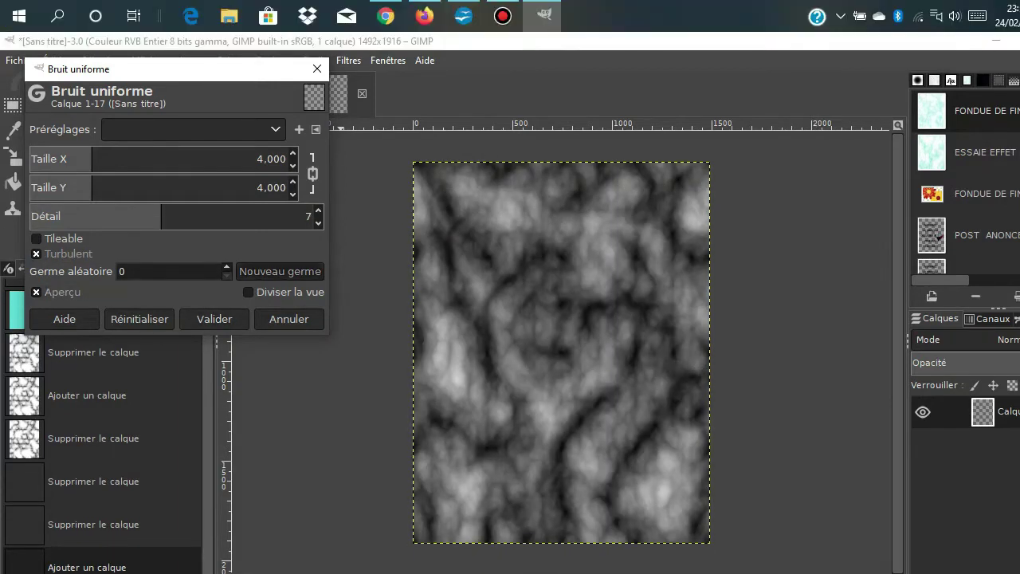
{"action": "left_click", "coordinate": [280, 271]}
{"action": "left_click", "coordinate": [280, 271]}
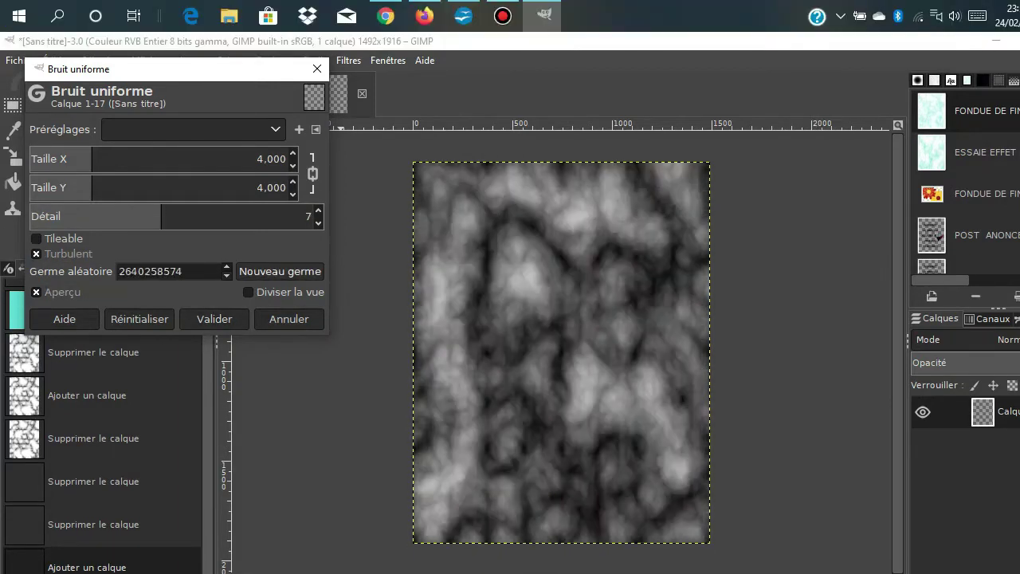
{"action": "left_click", "coordinate": [213, 319]}
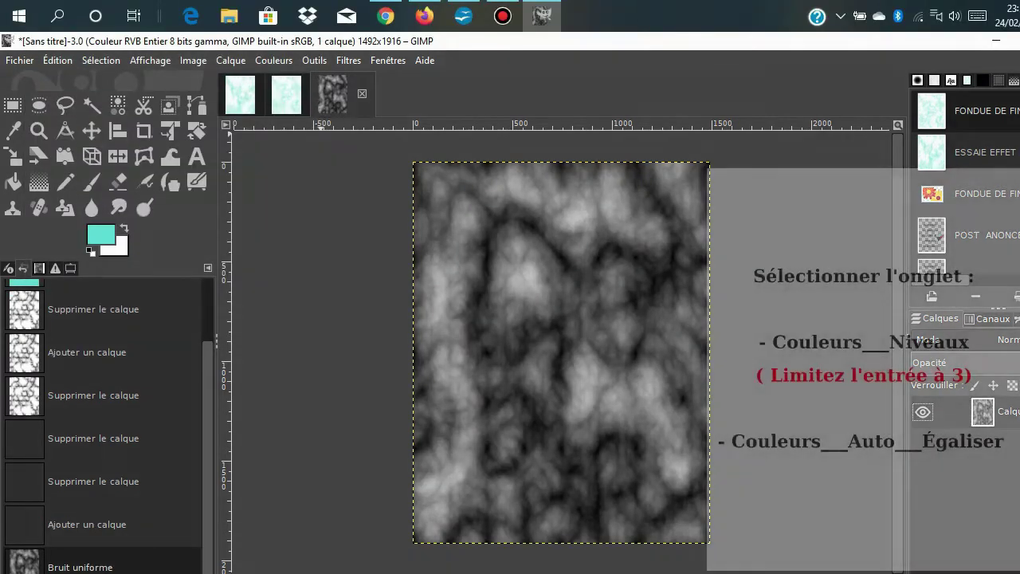
Adjust the levels of Calque 1 with a mid-tone input of 3.00 and equalize its colours automatically.
{"action": "left_click", "coordinate": [193, 60]}
{"action": "mouse_move", "coordinate": [273, 60]}
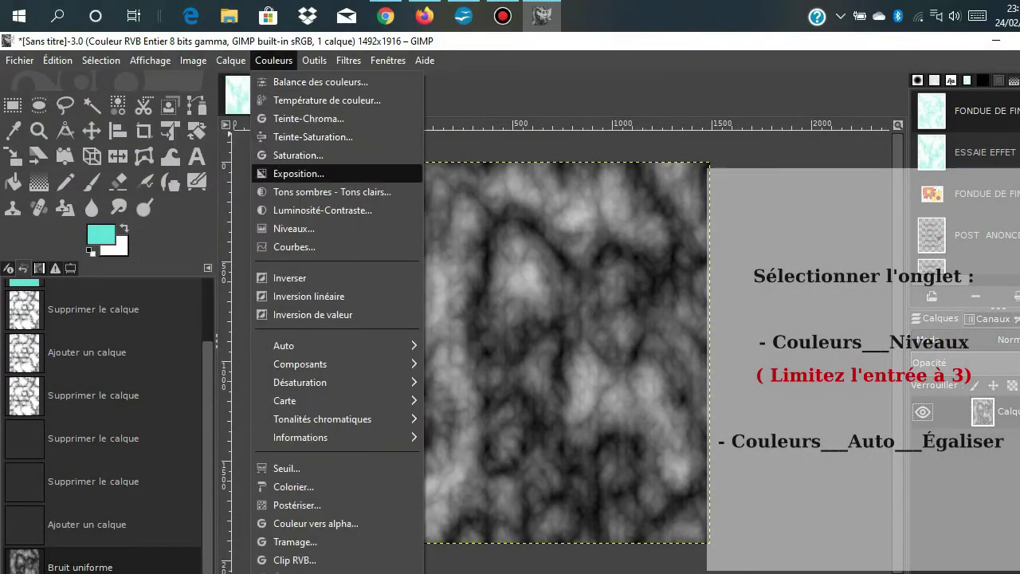
{"action": "left_click", "coordinate": [294, 228]}
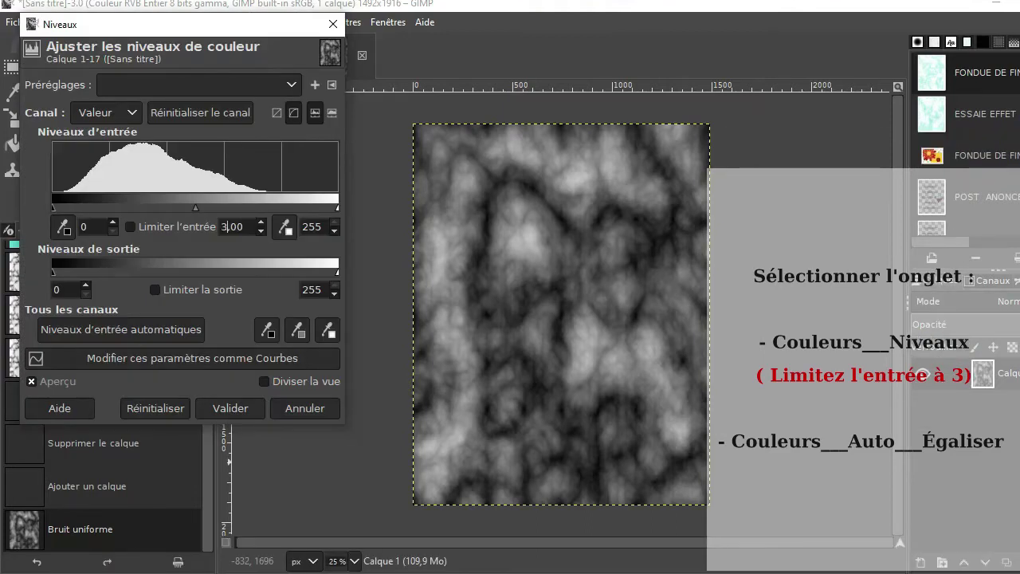
{"action": "key", "text": "Tab"}
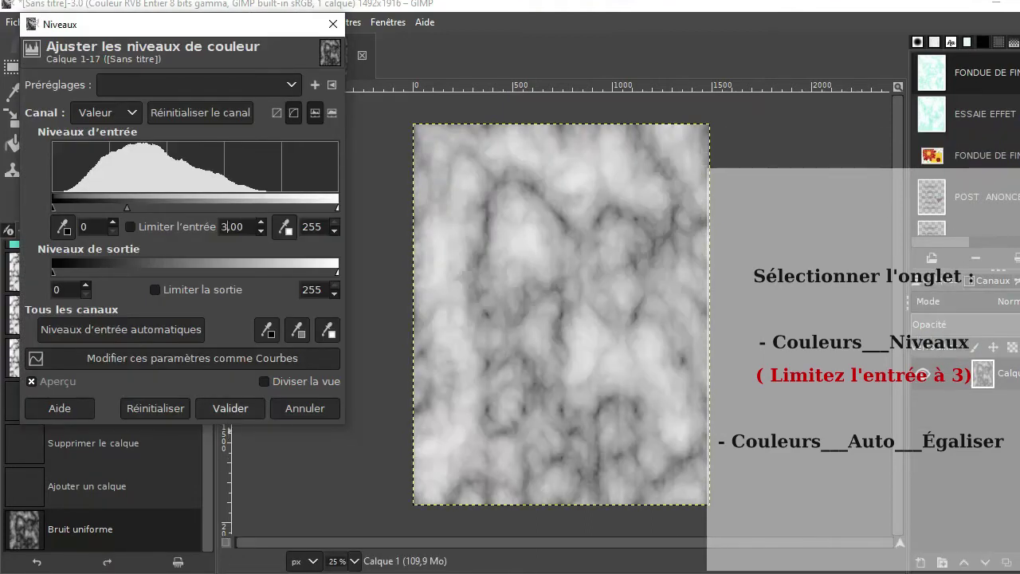
{"action": "left_click", "coordinate": [230, 408]}
{"action": "left_click", "coordinate": [273, 22]}
{"action": "mouse_move", "coordinate": [279, 307]}
{"action": "left_click", "coordinate": [454, 307]}
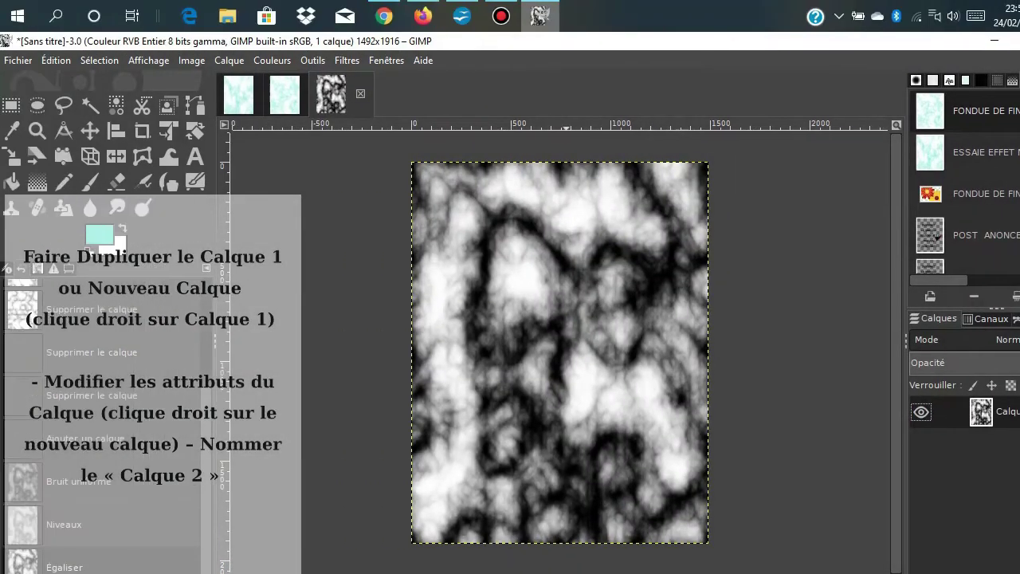
Duplicate Calque 1 and rename the copy as "Calque 2".
{"action": "right_click", "coordinate": [1009, 412]}
{"action": "left_click", "coordinate": [864, 209]}
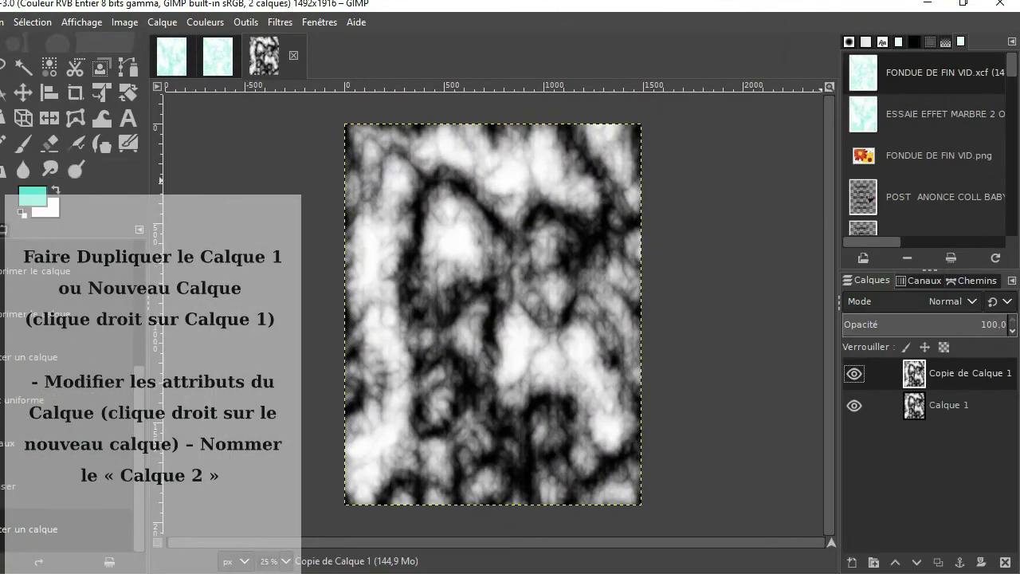
{"action": "right_click", "coordinate": [974, 373]}
{"action": "left_click", "coordinate": [861, 11]}
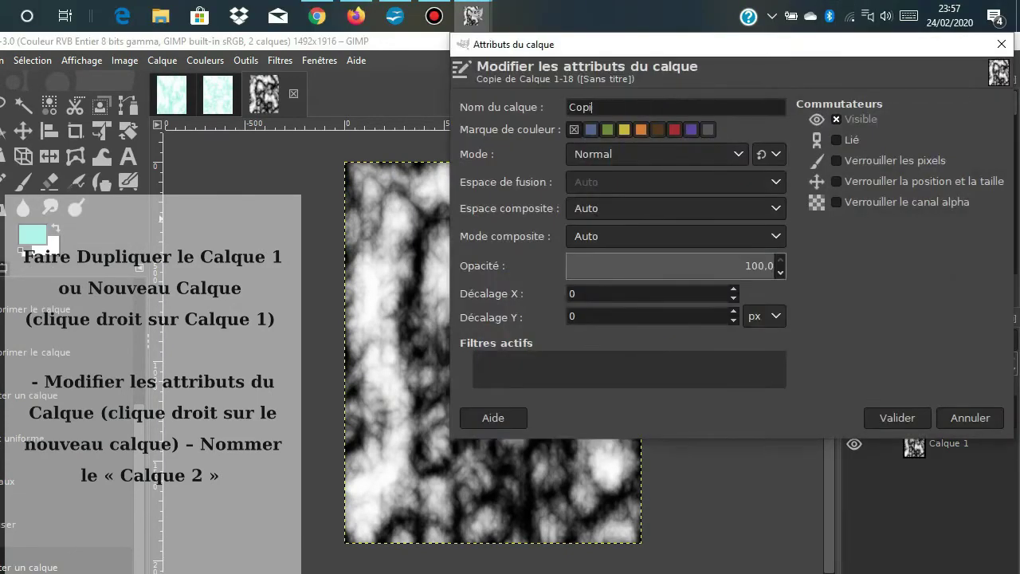
{"action": "key", "text": "BackSpace"}
{"action": "key", "text": "BackSpace"}
{"action": "key", "text": "BackSpace"}
{"action": "type", "text": "alque 2"}
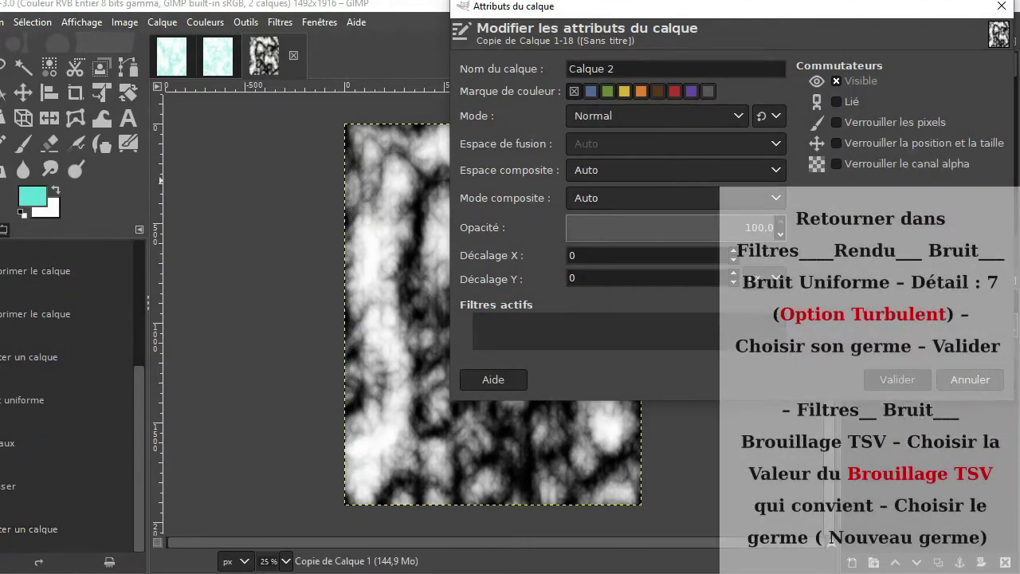
{"action": "key", "text": "Return"}
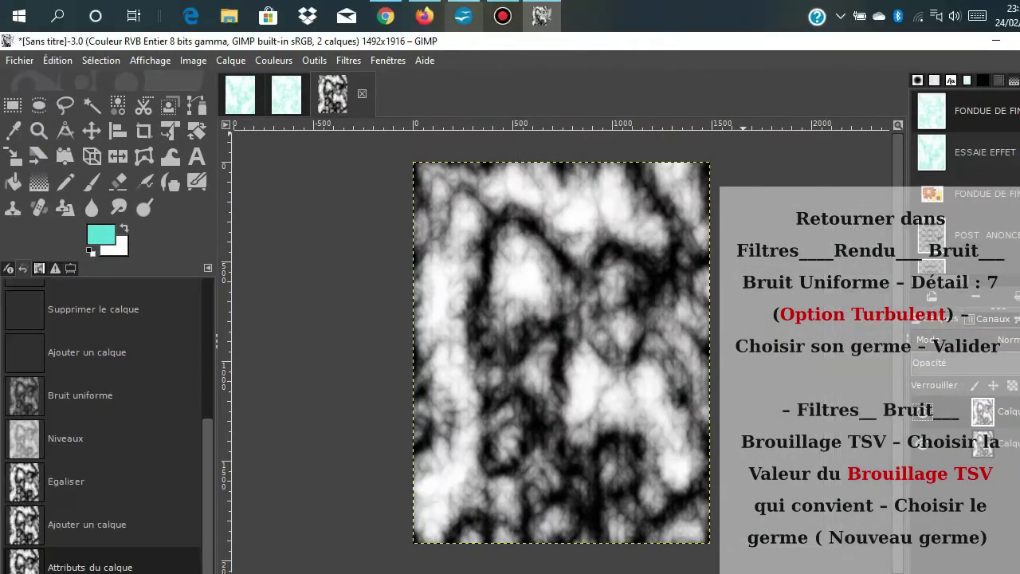
Render solid noise on Calque 2 with detail 7, the Turbulent option enabled and a different random seed for the pattern.
{"action": "left_click", "coordinate": [279, 22]}
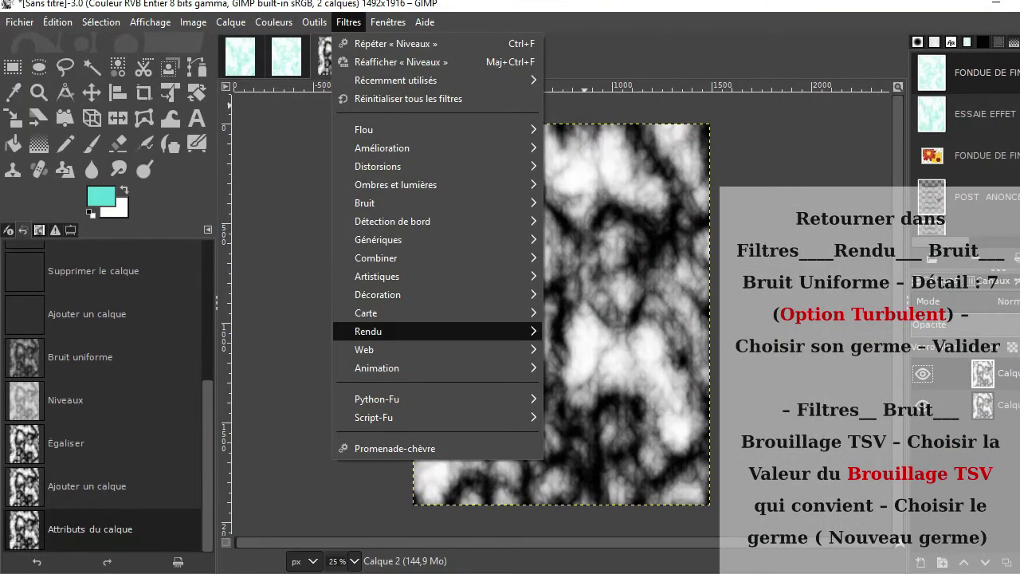
{"action": "mouse_move", "coordinate": [300, 331]}
{"action": "mouse_move", "coordinate": [517, 331]}
{"action": "mouse_move", "coordinate": [506, 349]}
{"action": "left_click", "coordinate": [693, 423]}
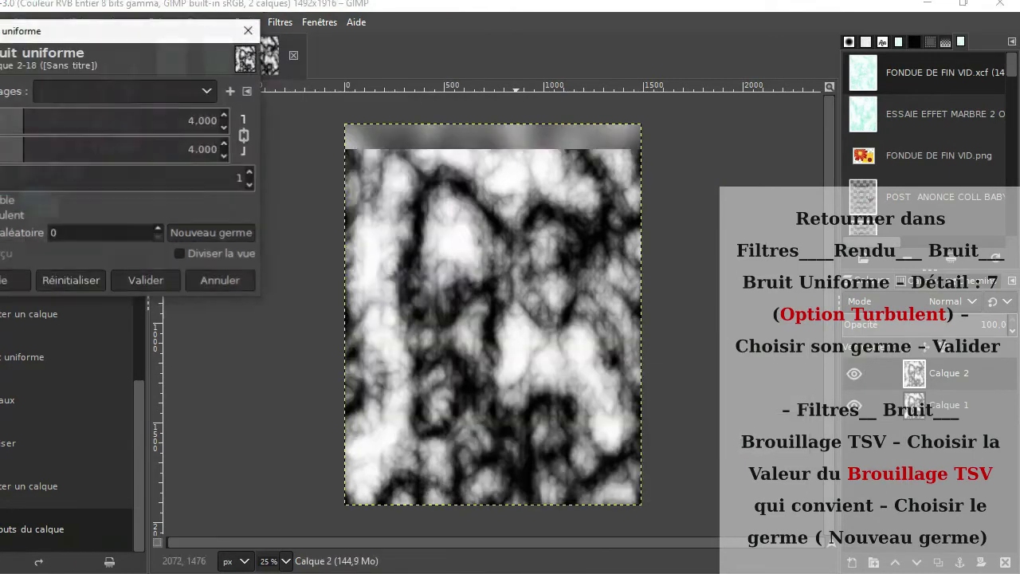
{"action": "double_click", "coordinate": [308, 216]}
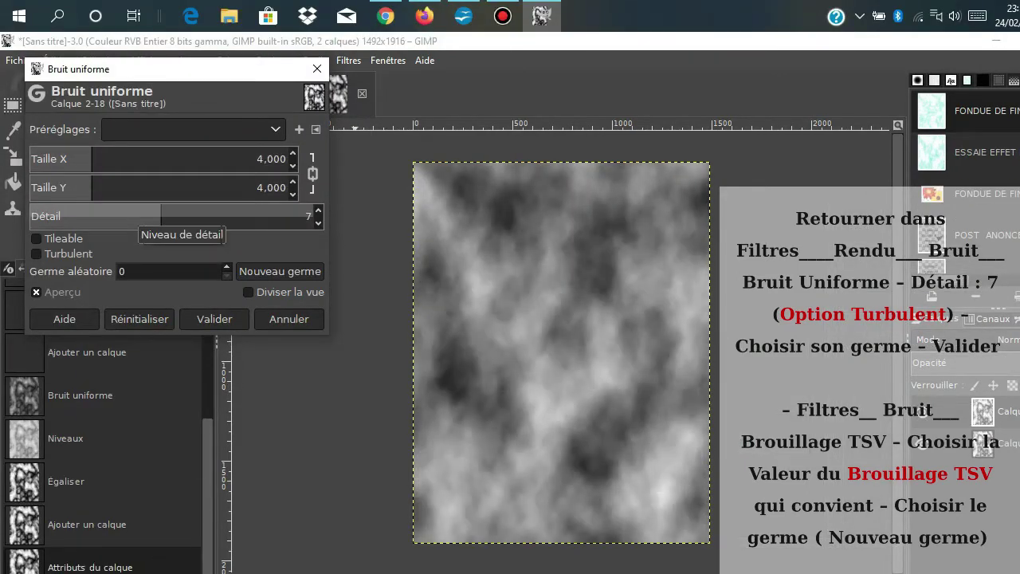
{"action": "type", "text": "7"}
{"action": "left_click", "coordinate": [36, 254]}
{"action": "left_click", "coordinate": [280, 271]}
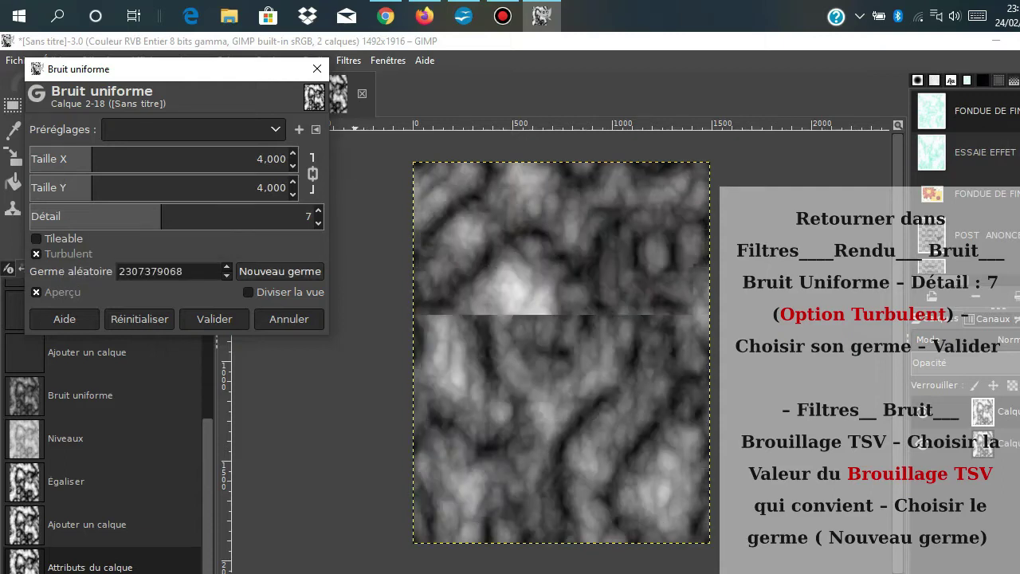
{"action": "left_click", "coordinate": [280, 271]}
{"action": "left_click", "coordinate": [279, 271]}
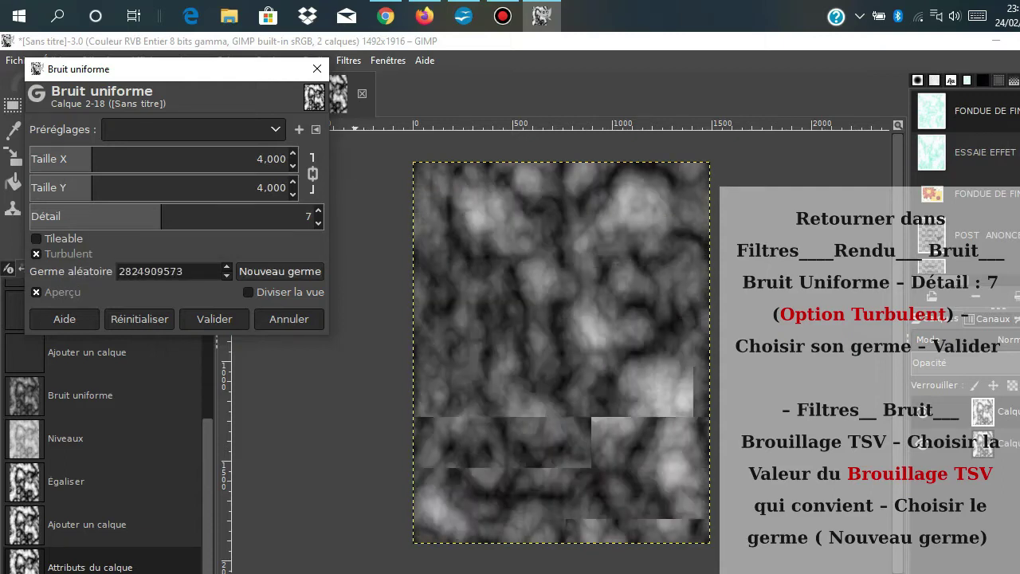
{"action": "left_click", "coordinate": [280, 271]}
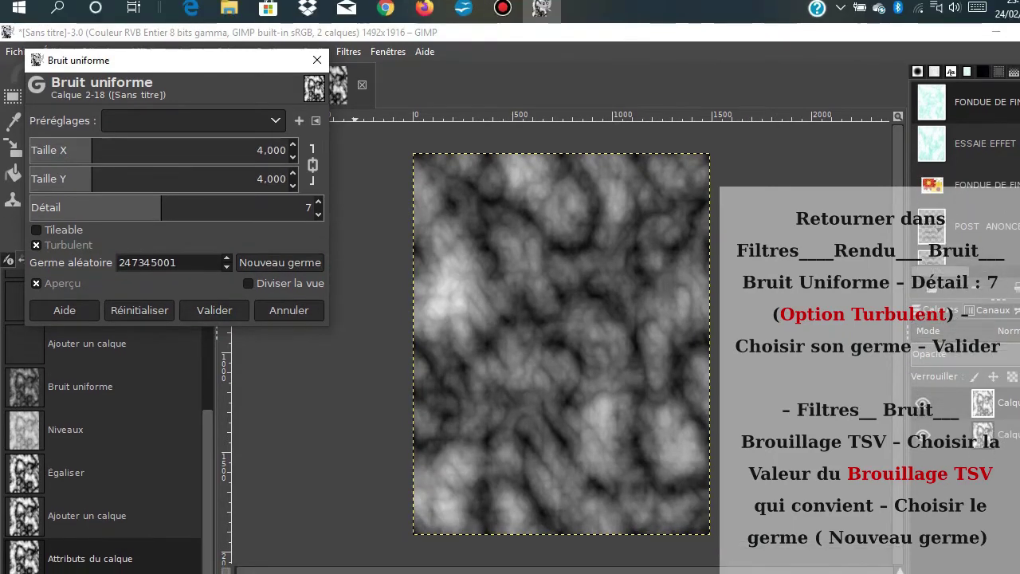
{"action": "left_click", "coordinate": [214, 310]}
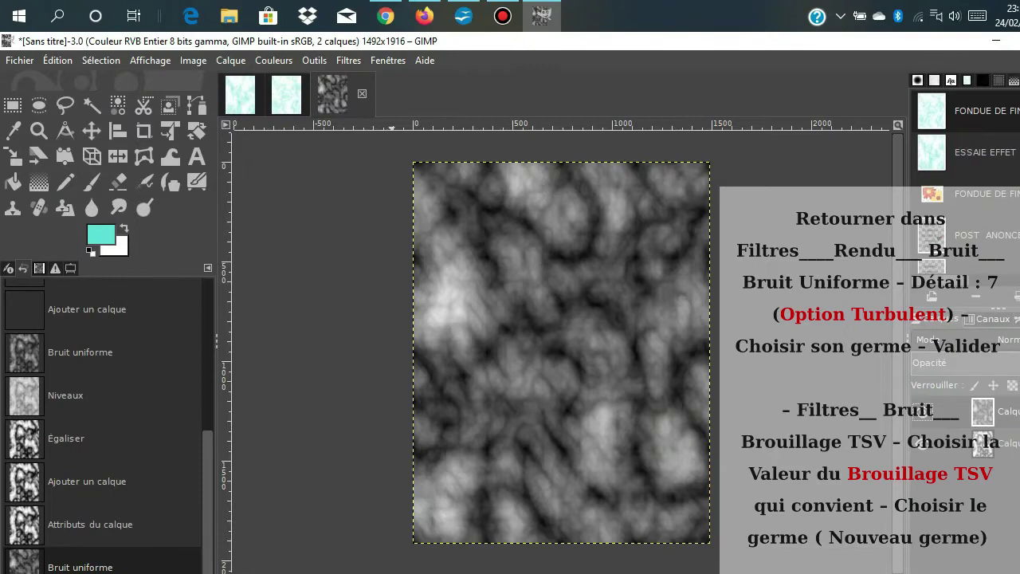
Apply HSV noise (Brouillage TSV) to Calque 2 with the value amount at 0.360 and a new random seed.
{"action": "left_click", "coordinate": [349, 60]}
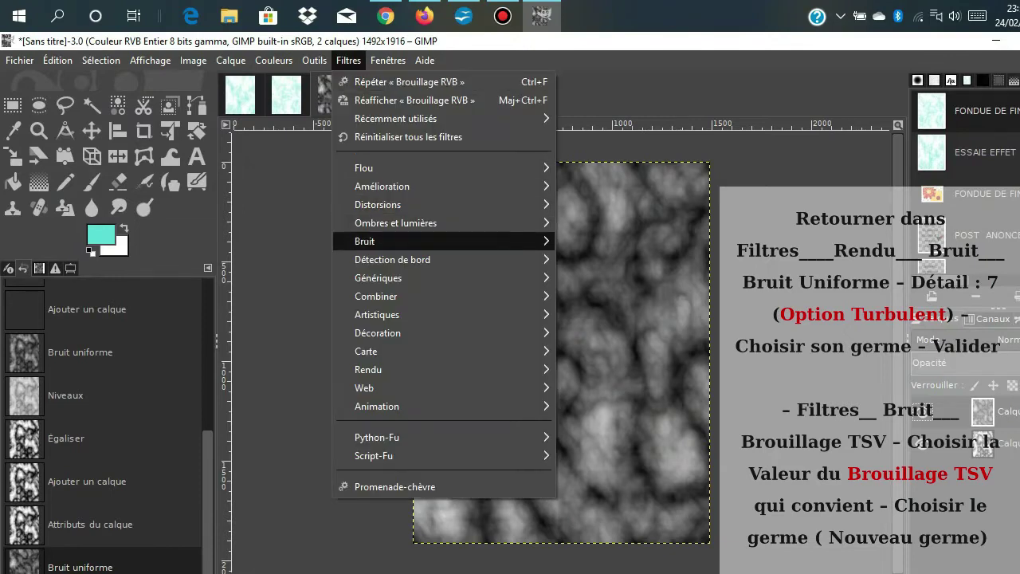
{"action": "mouse_move", "coordinate": [479, 241]}
{"action": "left_click", "coordinate": [612, 260]}
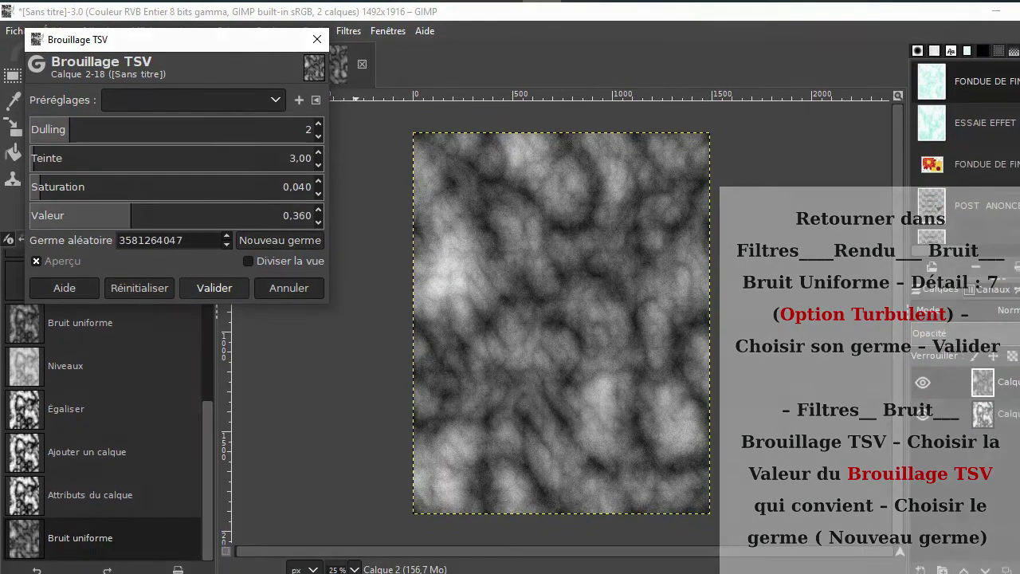
{"action": "left_click", "coordinate": [230, 318]}
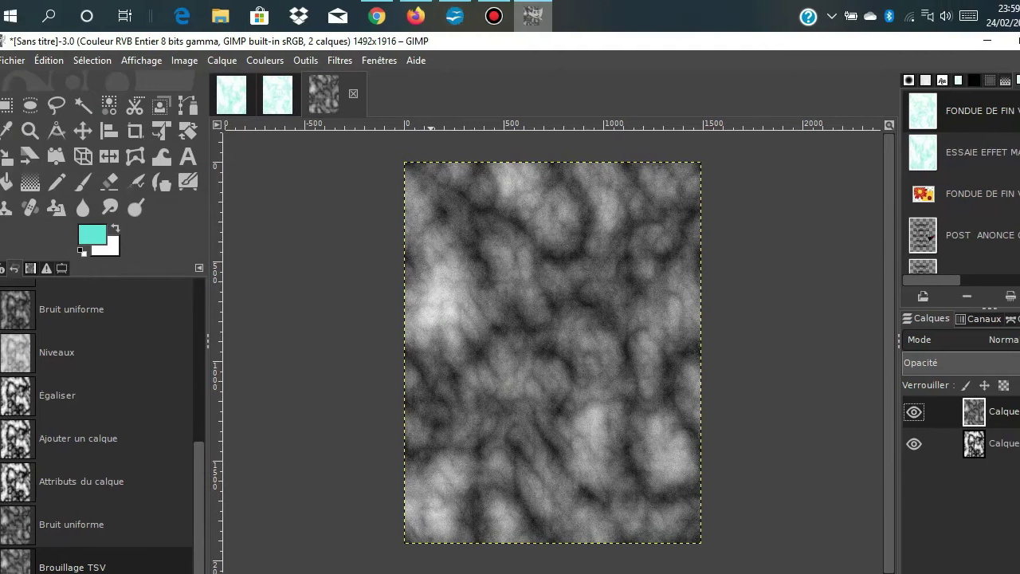
Adjust the levels of Calque 2 with a mid-tone input of 3.00 and equalize its colours automatically.
{"action": "left_click", "coordinate": [273, 31]}
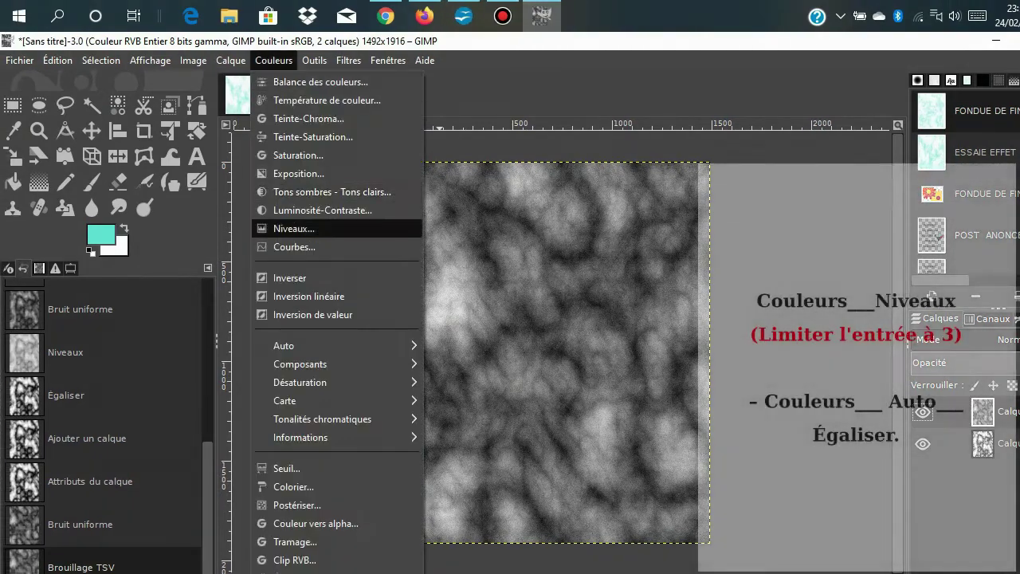
{"action": "left_click", "coordinate": [293, 228]}
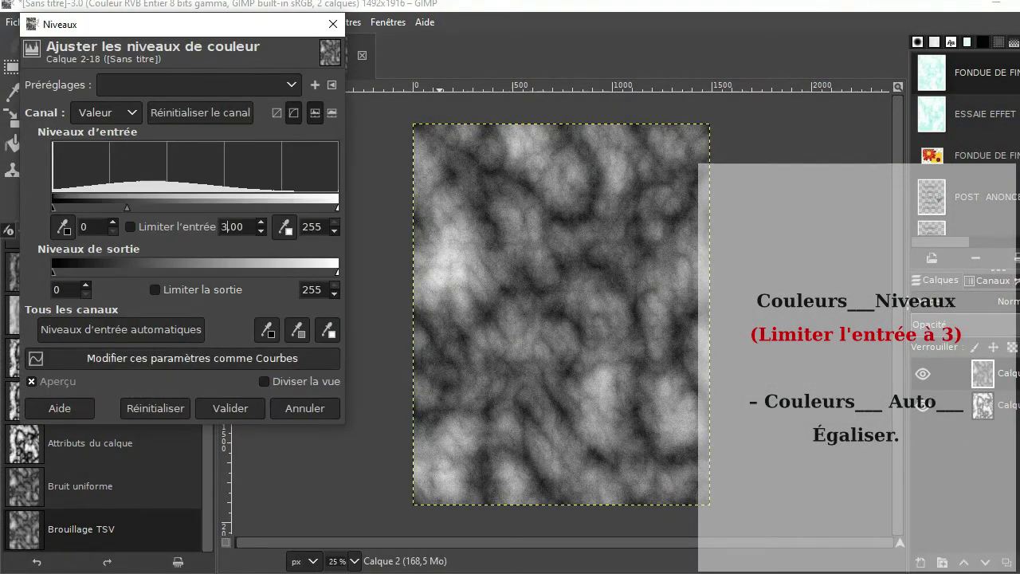
{"action": "left_click", "coordinate": [230, 408]}
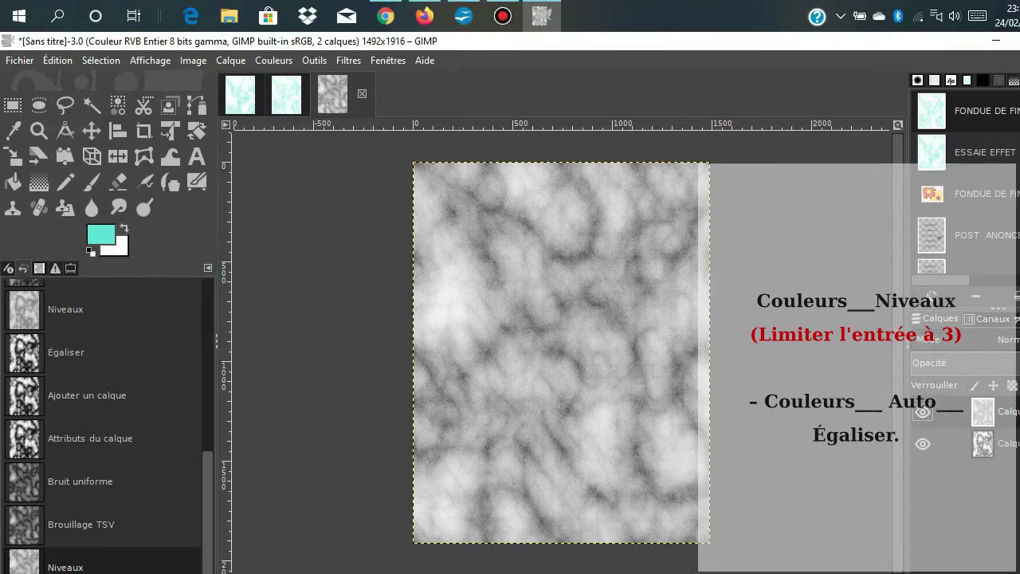
{"action": "left_click", "coordinate": [274, 22]}
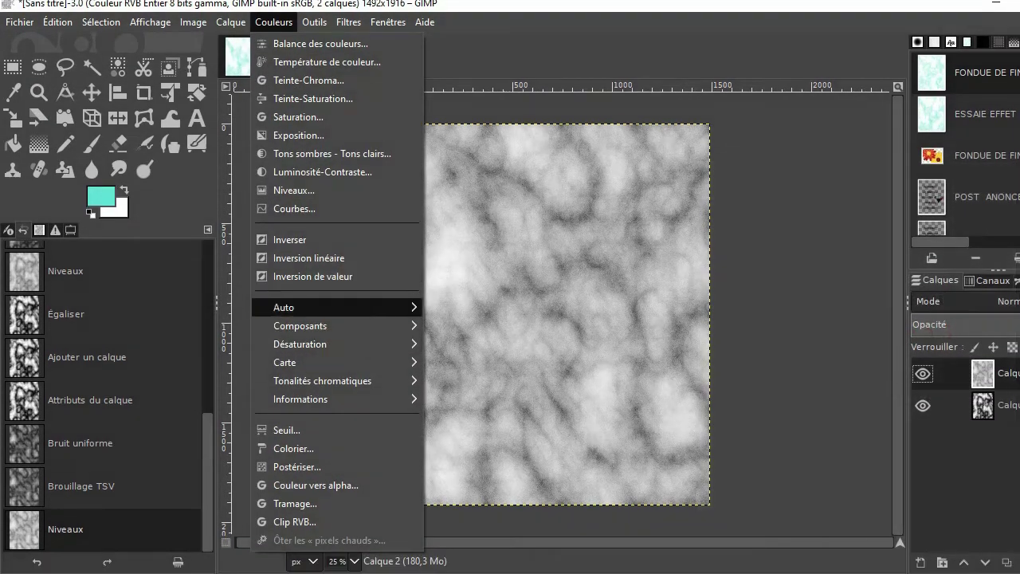
{"action": "key", "text": "Right"}
{"action": "key", "text": "Return"}
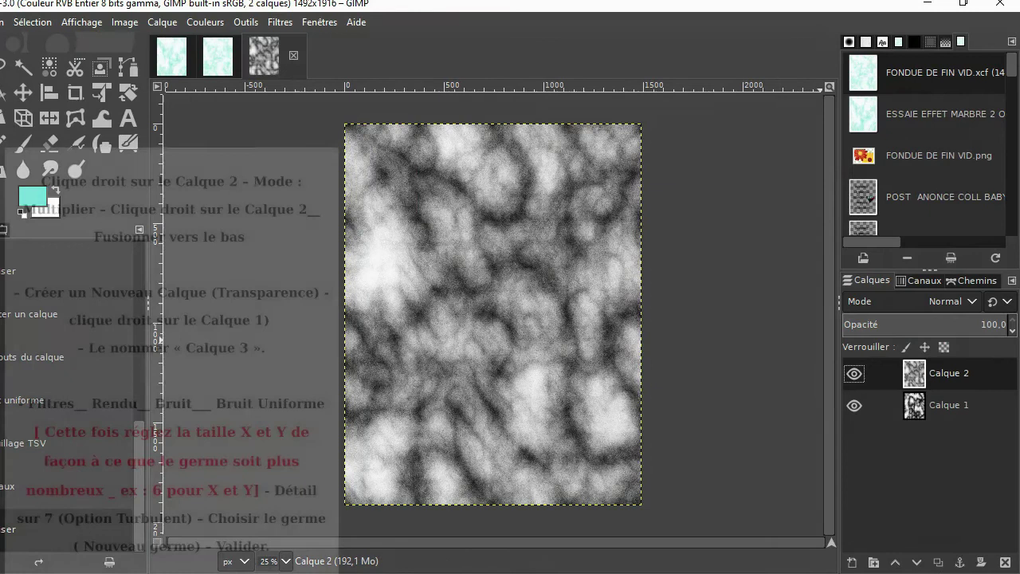
Set the blend mode of Calque 2 to Multiply (Multiplier) and merge it down onto Calque 1.
{"action": "left_click", "coordinate": [953, 301]}
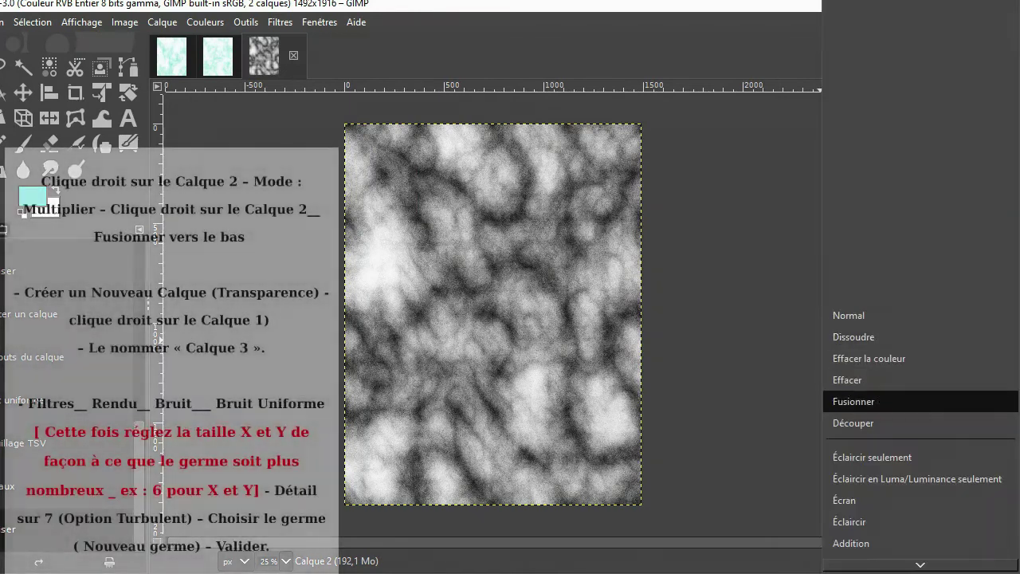
{"action": "scroll", "coordinate": [920, 430], "scroll_direction": "down", "scroll_amount": 10}
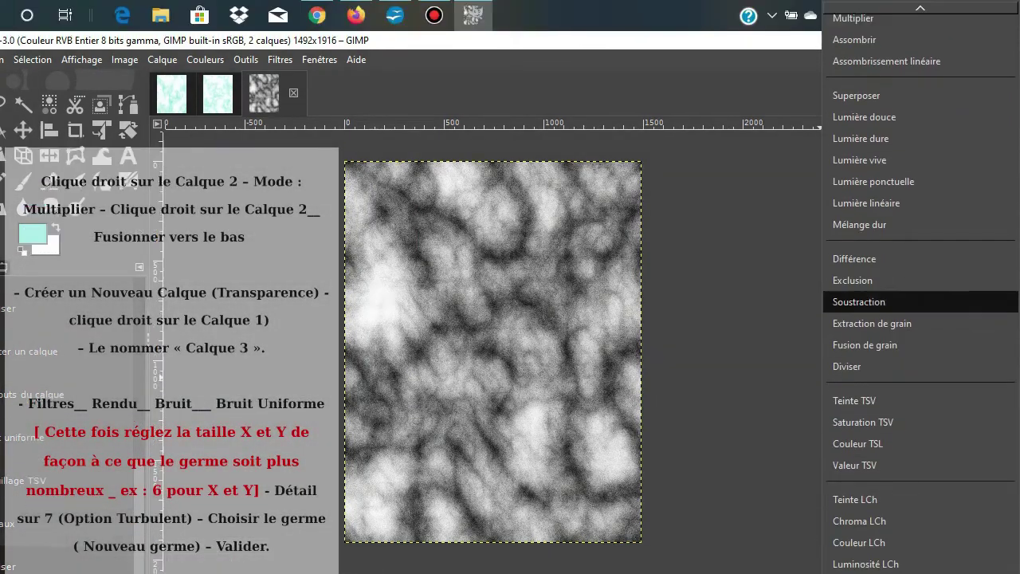
{"action": "scroll", "coordinate": [920, 196], "scroll_direction": "up", "scroll_amount": 14}
{"action": "scroll", "coordinate": [893, 333], "scroll_direction": "up", "scroll_amount": 1}
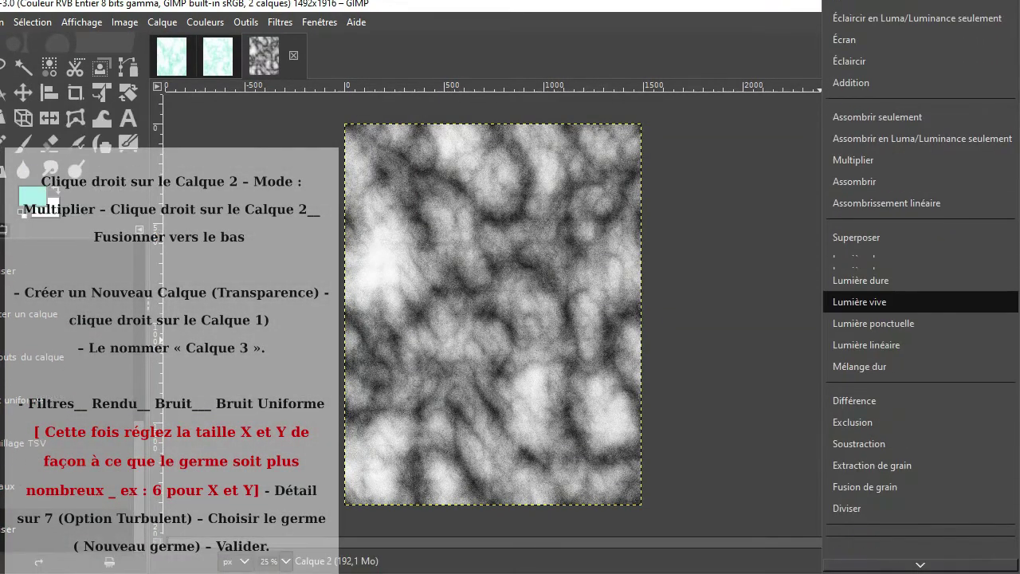
{"action": "scroll", "coordinate": [893, 333], "scroll_direction": "down", "scroll_amount": 1}
{"action": "left_click", "coordinate": [876, 187]}
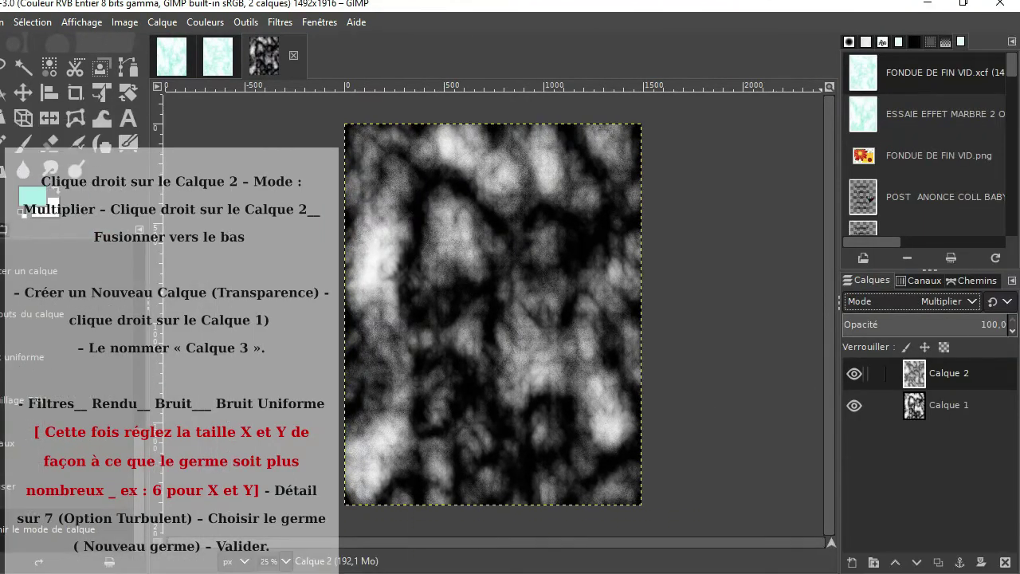
{"action": "right_click", "coordinate": [929, 411]}
{"action": "left_click", "coordinate": [791, 207]}
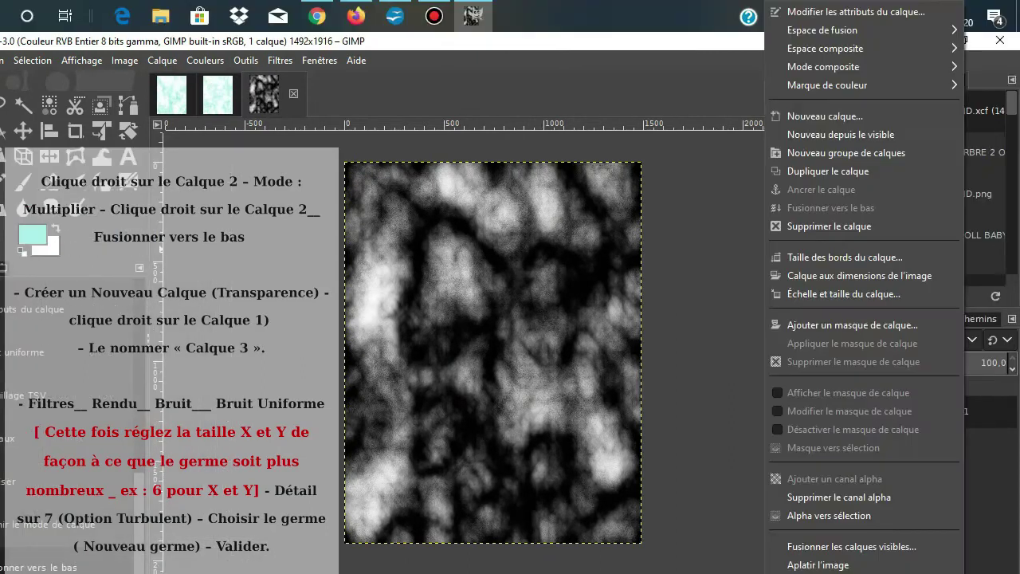
Create a new 1492 x 1916 px layer named "Calque 3" filled with transparency.
{"action": "left_click", "coordinate": [791, 207]}
{"action": "key", "text": "ctrl+shift+n"}
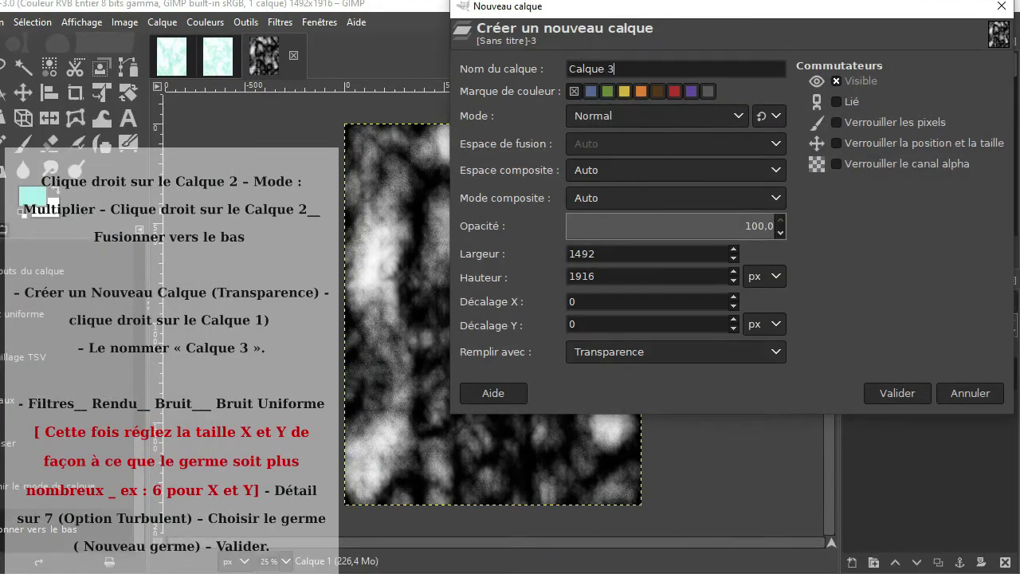
{"action": "left_click", "coordinate": [897, 393]}
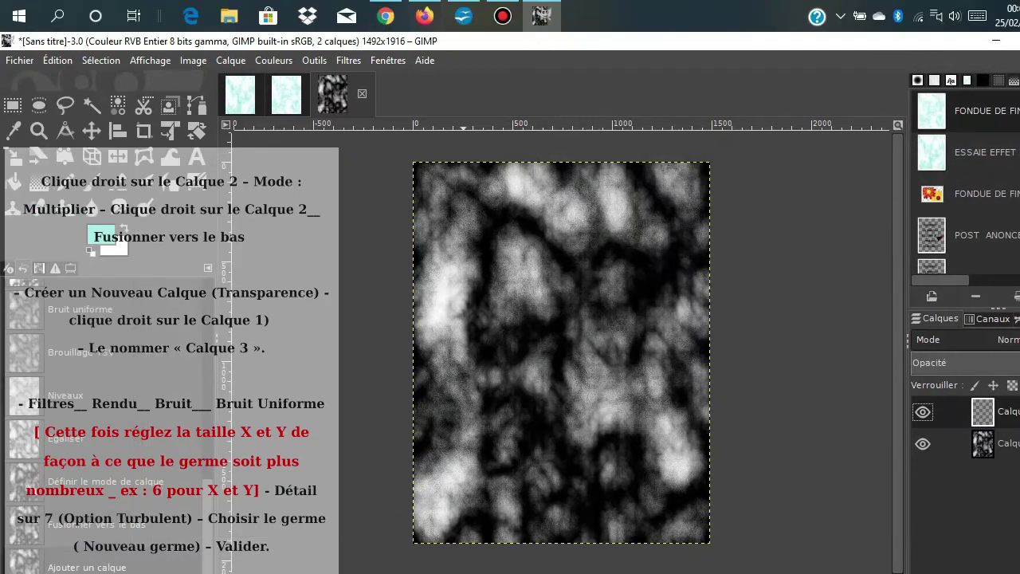
Render turbulent solid noise (Bruit uniforme) on Calque 3 with X and Y size 6.283, detail 7 and a new random seed.
{"action": "left_click", "coordinate": [280, 22]}
{"action": "mouse_move", "coordinate": [435, 331]}
{"action": "mouse_move", "coordinate": [581, 349]}
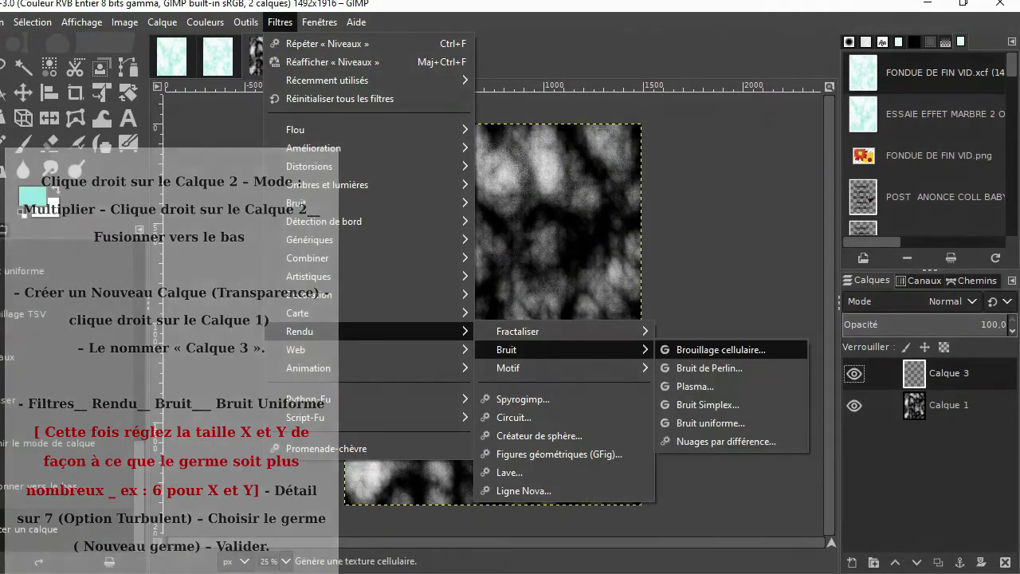
{"action": "left_click", "coordinate": [782, 422]}
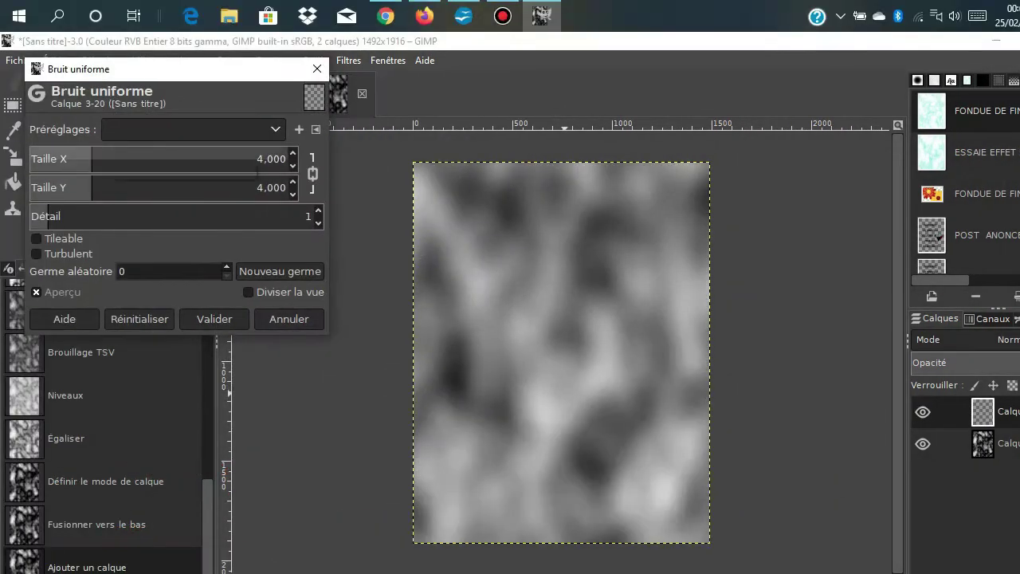
{"action": "left_click_drag", "start_coordinate": [28, 115], "coordinate": [62, 115]}
{"action": "scroll", "coordinate": [306, 216], "scroll_direction": "up", "scroll_amount": 4}
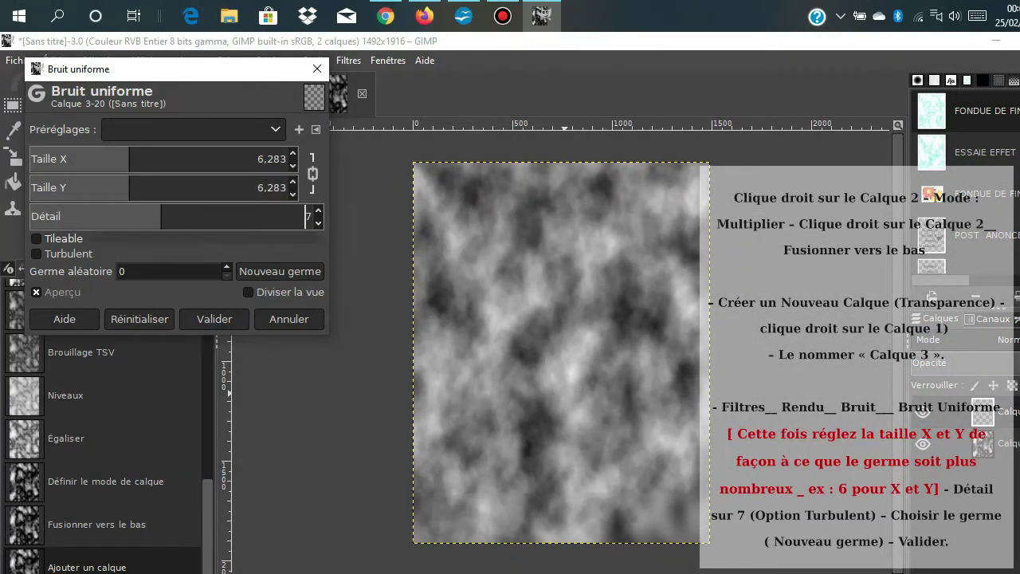
{"action": "left_click", "coordinate": [36, 254]}
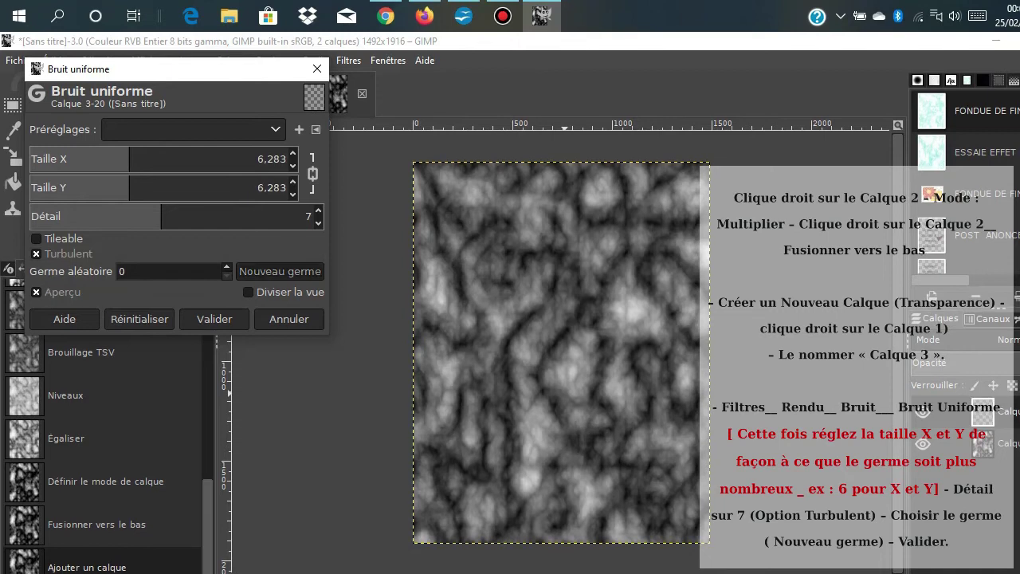
{"action": "left_click", "coordinate": [279, 271]}
{"action": "left_click", "coordinate": [279, 271]}
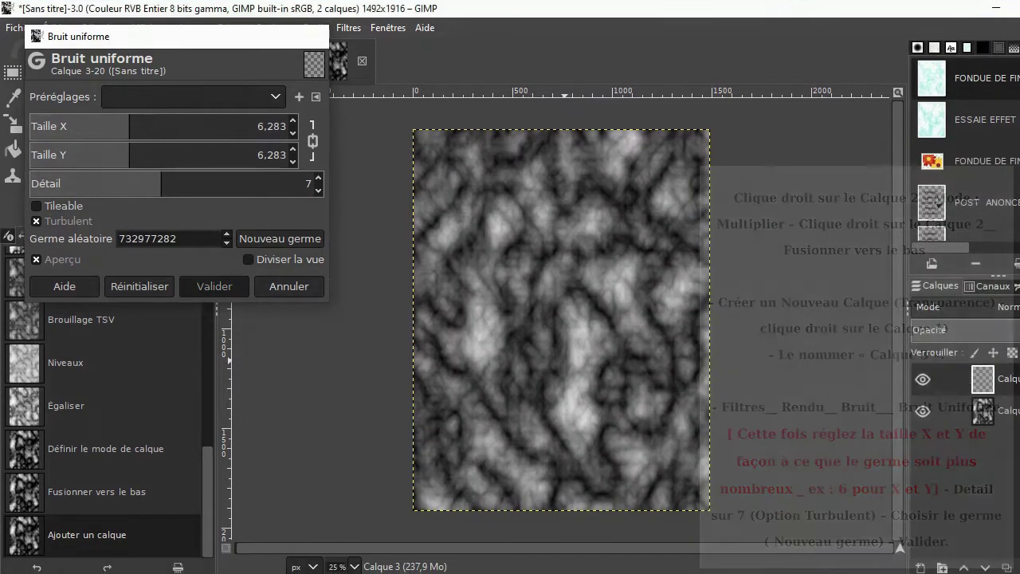
{"action": "left_click", "coordinate": [215, 319]}
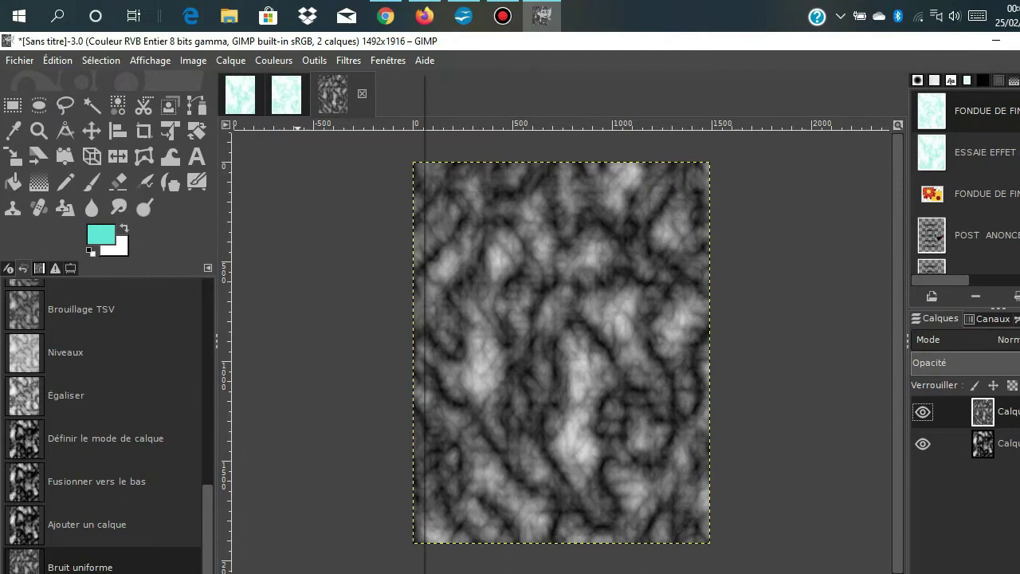
Adjust the levels of Calque 3 with a mid-tone input of 2.00.
{"action": "left_click", "coordinate": [273, 60]}
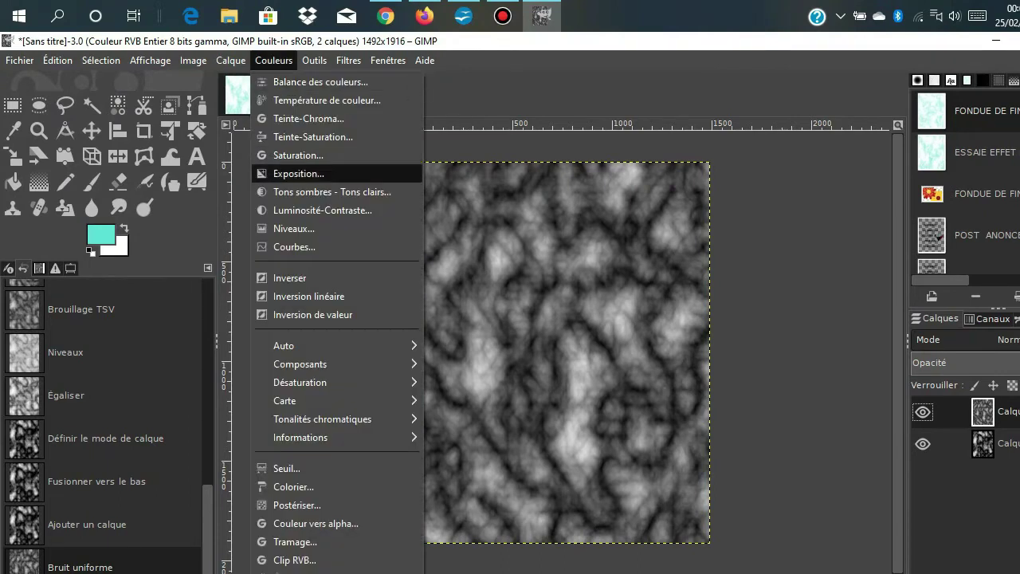
{"action": "left_click", "coordinate": [287, 230]}
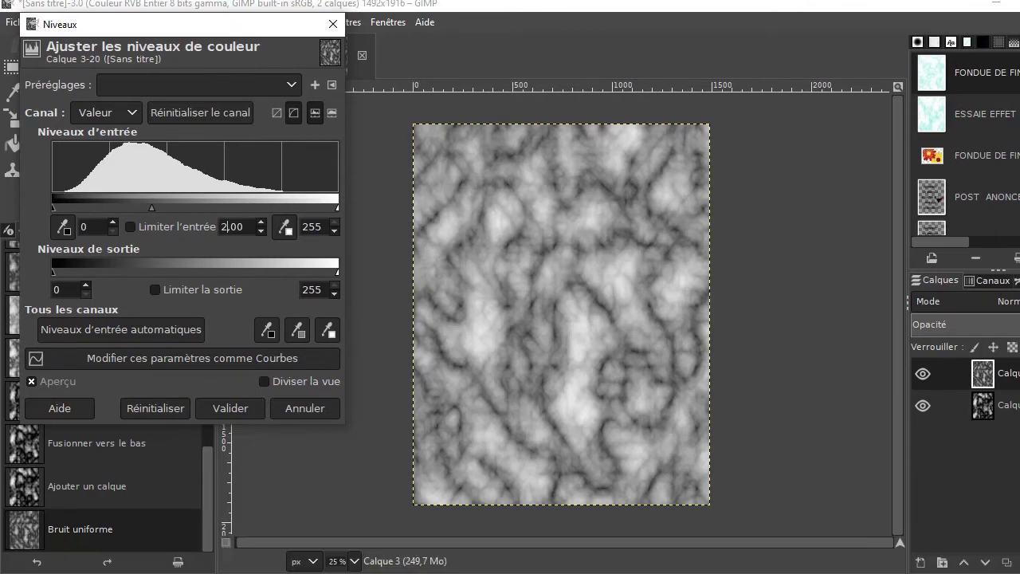
{"action": "left_click", "coordinate": [231, 446]}
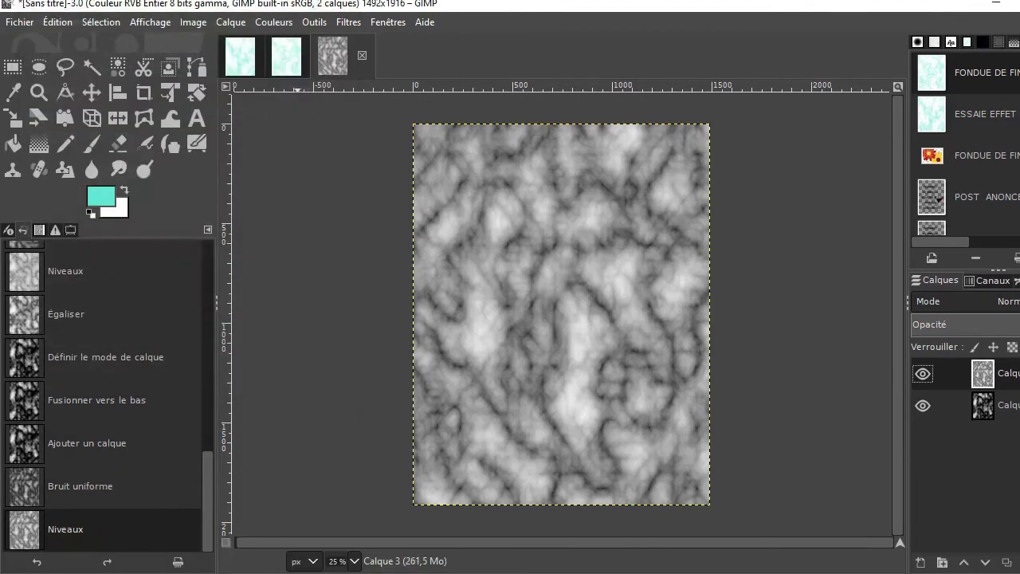
Set the brightness of Calque 3 to 33 and its contrast to 17.
{"action": "left_click", "coordinate": [273, 59]}
{"action": "left_click", "coordinate": [314, 209]}
{"action": "left_click_drag", "start_coordinate": [336, 201], "coordinate": [371, 201]}
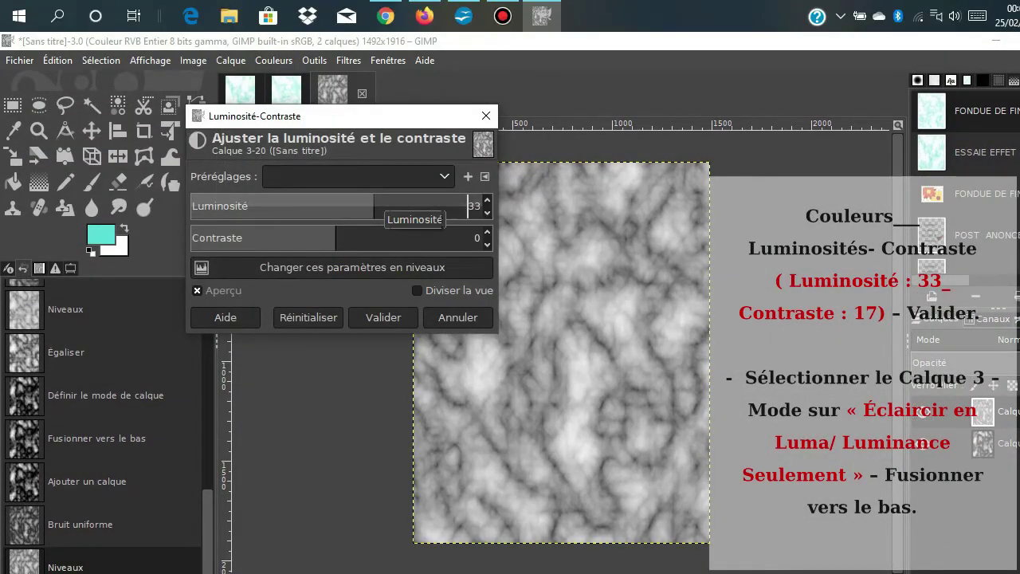
{"action": "left_click_drag", "start_coordinate": [451, 237], "coordinate": [465, 237]}
{"action": "left_click", "coordinate": [384, 317]}
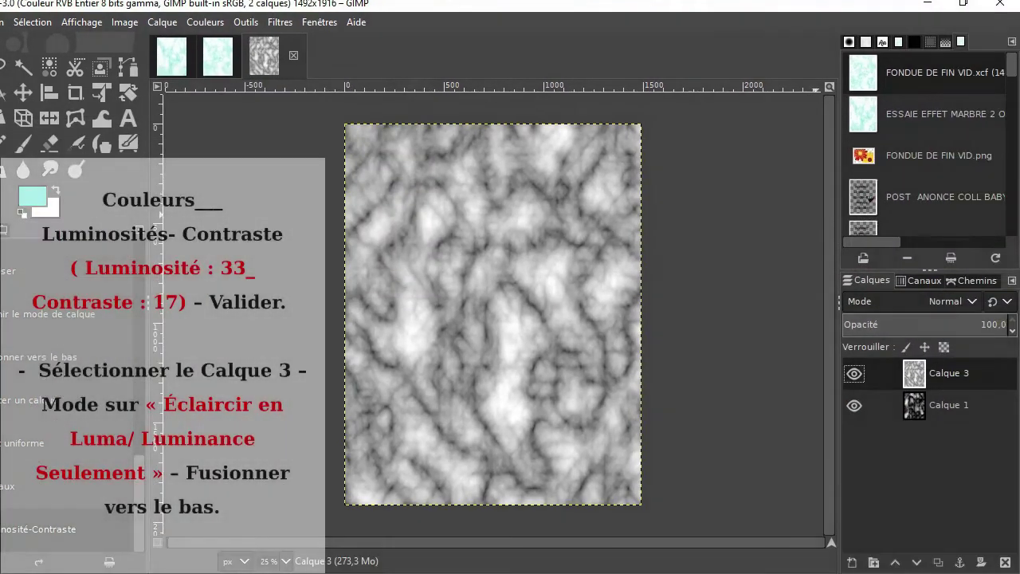
Set the blend mode of Calque 3 to "Éclaircir en Luma/Luminance seulement" and merge it down onto Calque 1.
{"action": "left_click", "coordinate": [970, 339]}
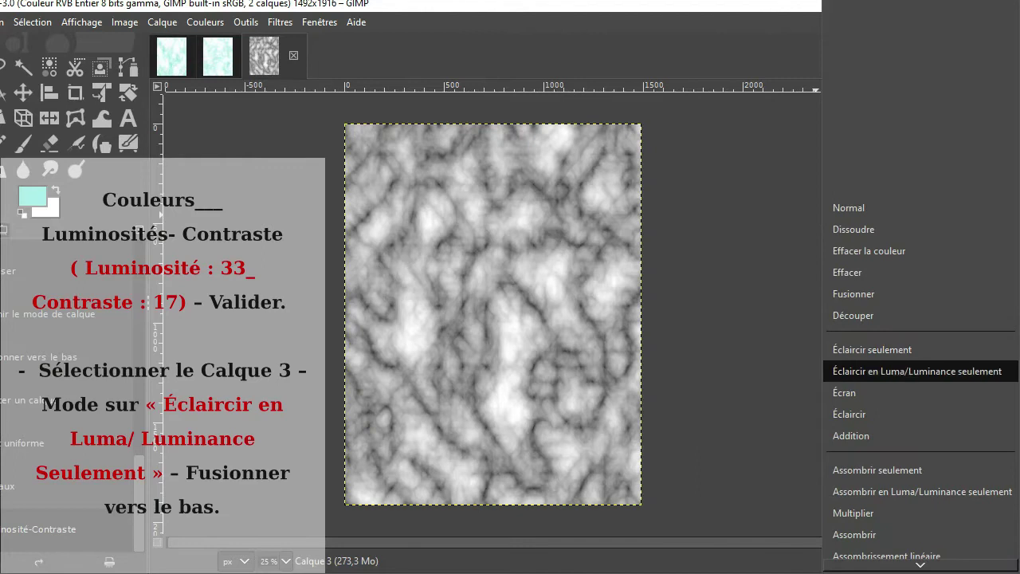
{"action": "left_click", "coordinate": [916, 370]}
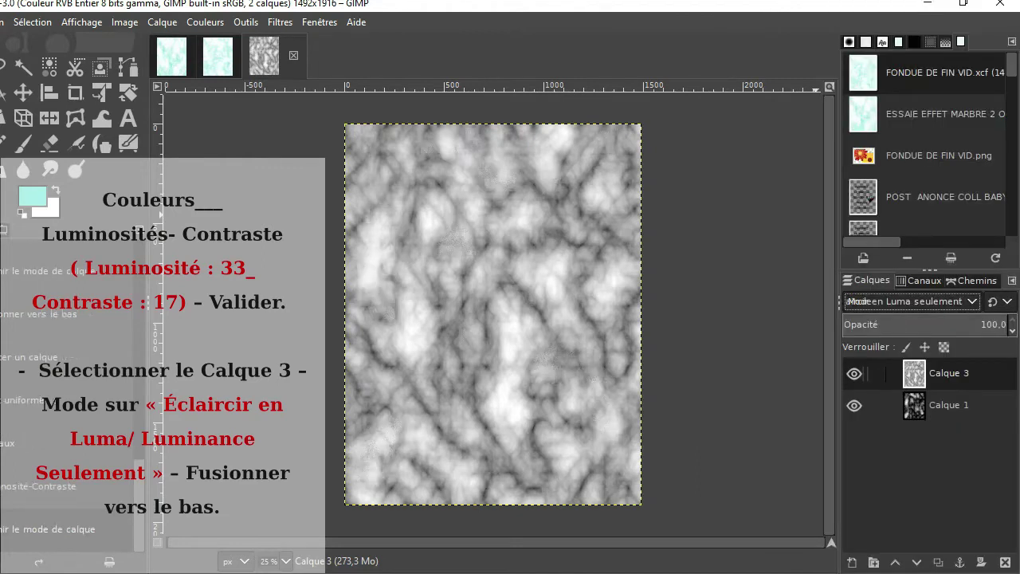
{"action": "right_click", "coordinate": [925, 373]}
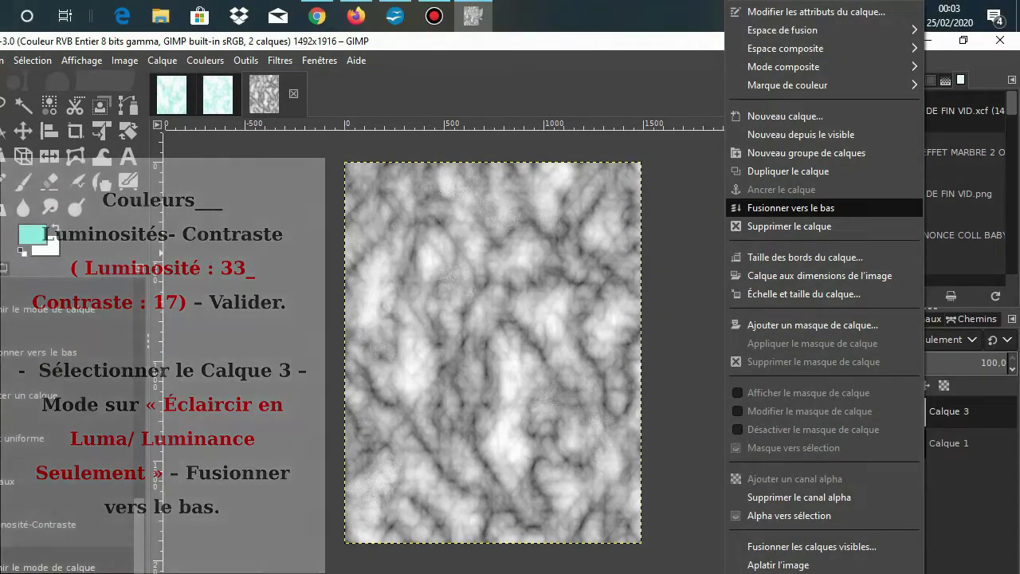
{"action": "left_click", "coordinate": [797, 166]}
Create a new 1492 x 1916 px layer named "Calque 4" filled with transparency.
{"action": "right_click", "coordinate": [932, 411]}
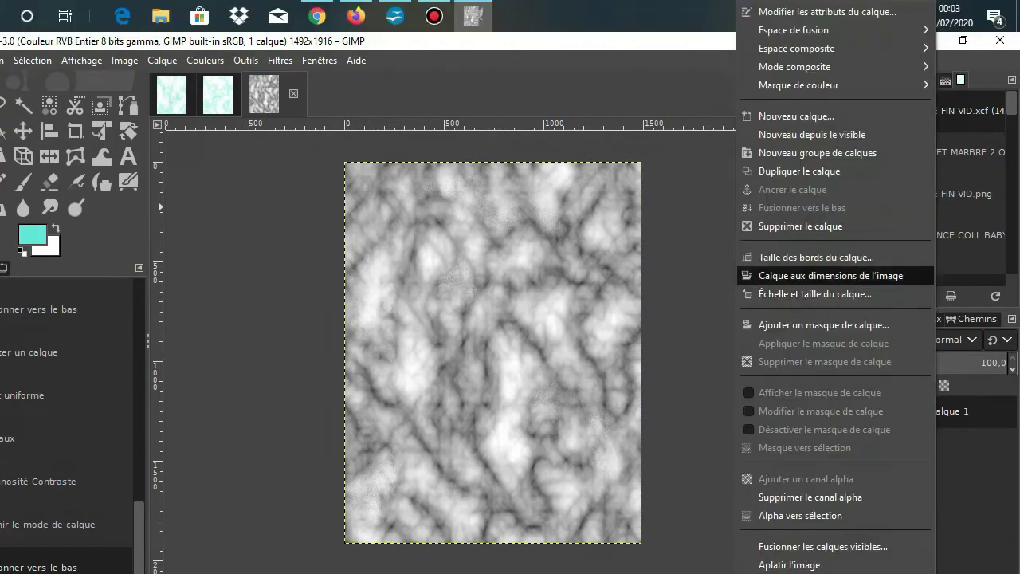
{"action": "left_click", "coordinate": [805, 117]}
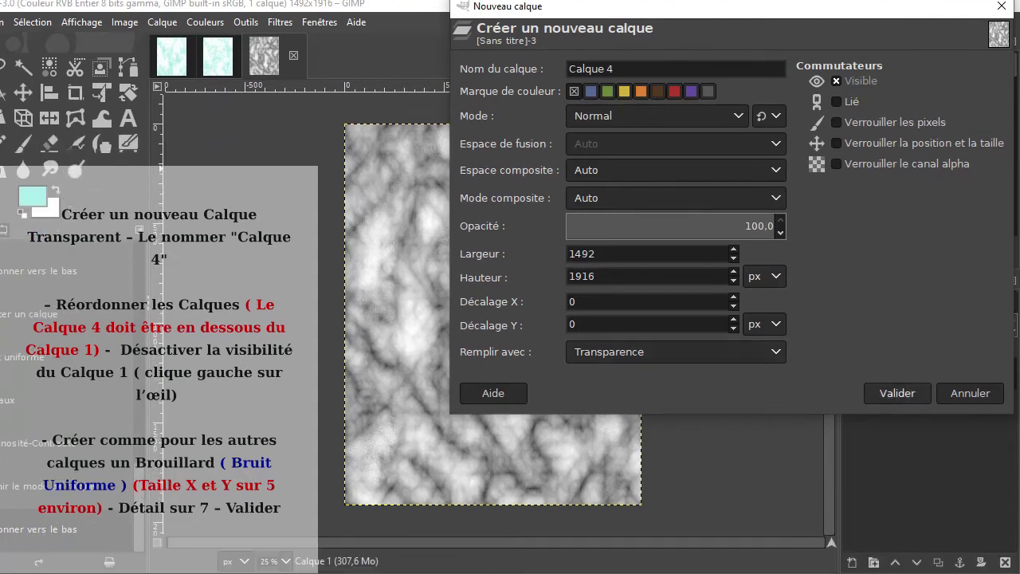
{"action": "left_click", "coordinate": [897, 431]}
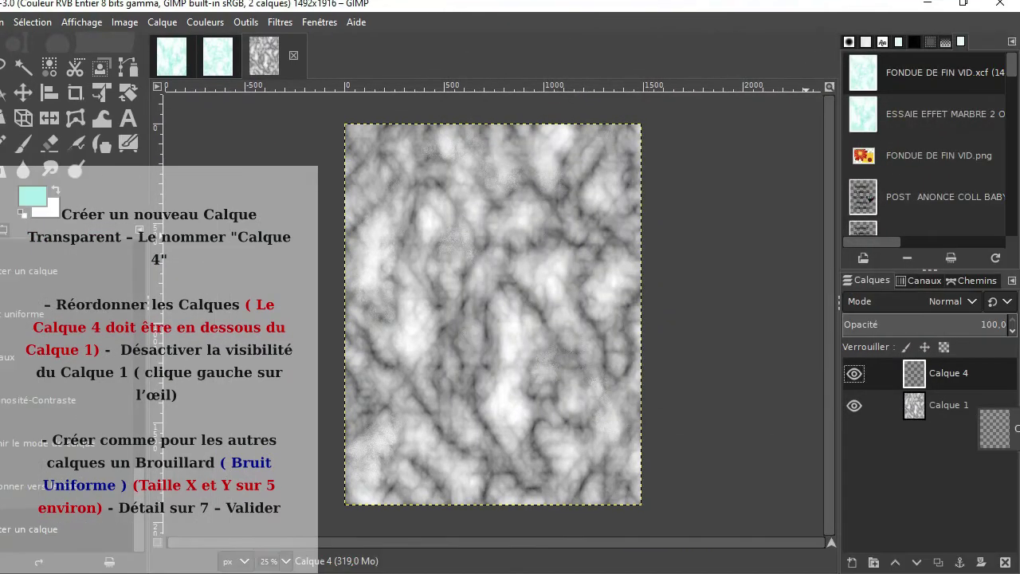
Move Calque 4 below Calque 1 in the layer stack and hide Calque 1.
{"action": "left_click_drag", "start_coordinate": [974, 405], "coordinate": [971, 413]}
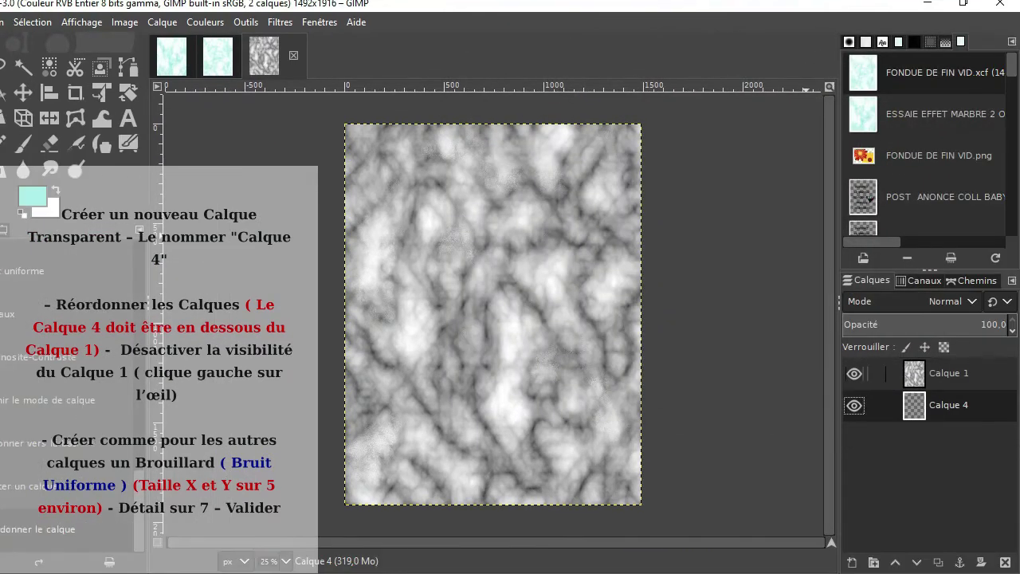
{"action": "left_click", "coordinate": [854, 373]}
{"action": "left_click", "coordinate": [854, 373]}
{"action": "left_click", "coordinate": [854, 373]}
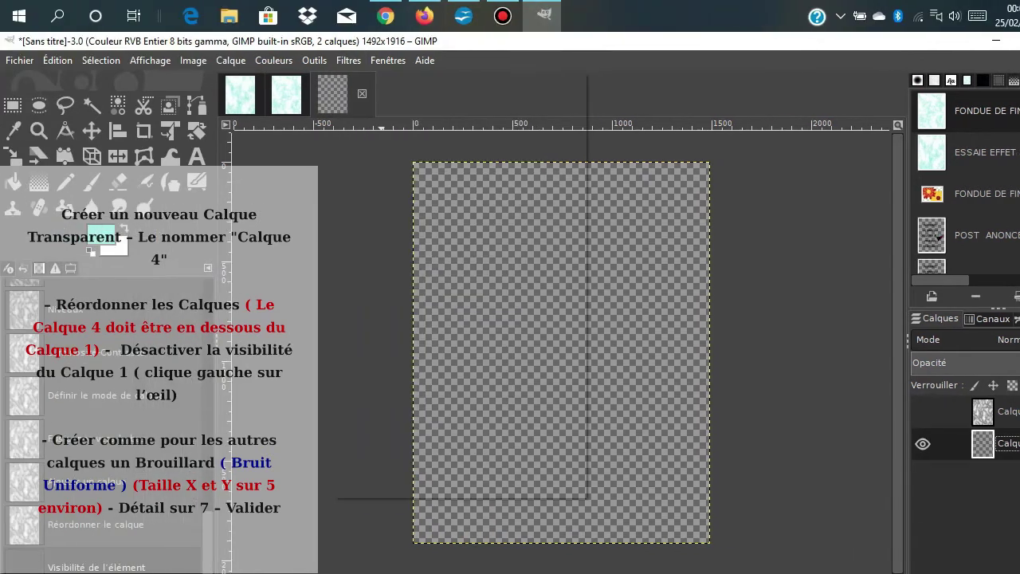
Render non-turbulent solid noise (Bruit uniforme) on Calque 4 with X and Y size 5.155 and detail 7.
{"action": "left_click", "coordinate": [279, 22]}
{"action": "mouse_move", "coordinate": [478, 331]}
{"action": "mouse_move", "coordinate": [558, 346]}
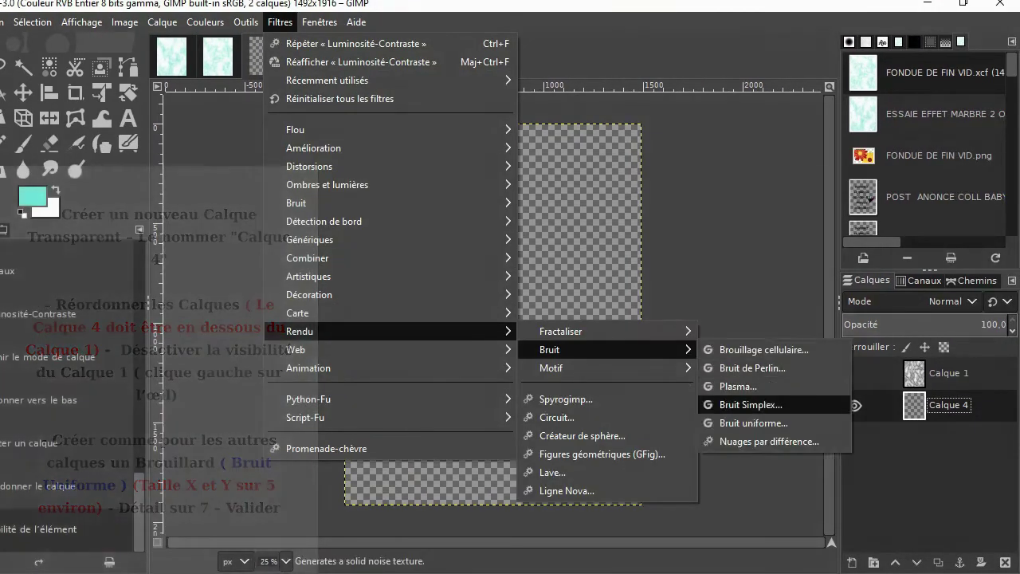
{"action": "left_click", "coordinate": [749, 421]}
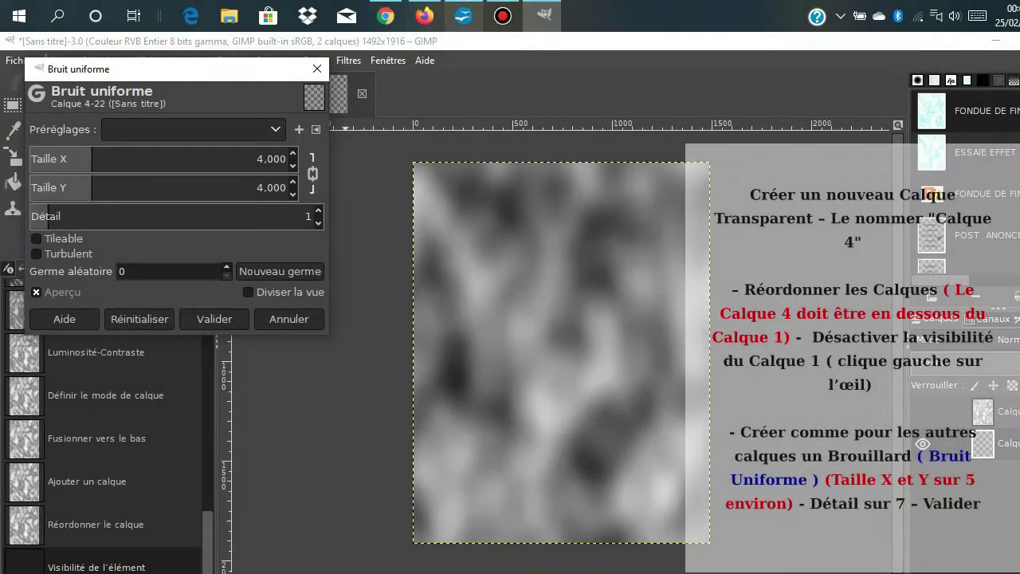
{"action": "left_click_drag", "start_coordinate": [91, 158], "coordinate": [110, 158]}
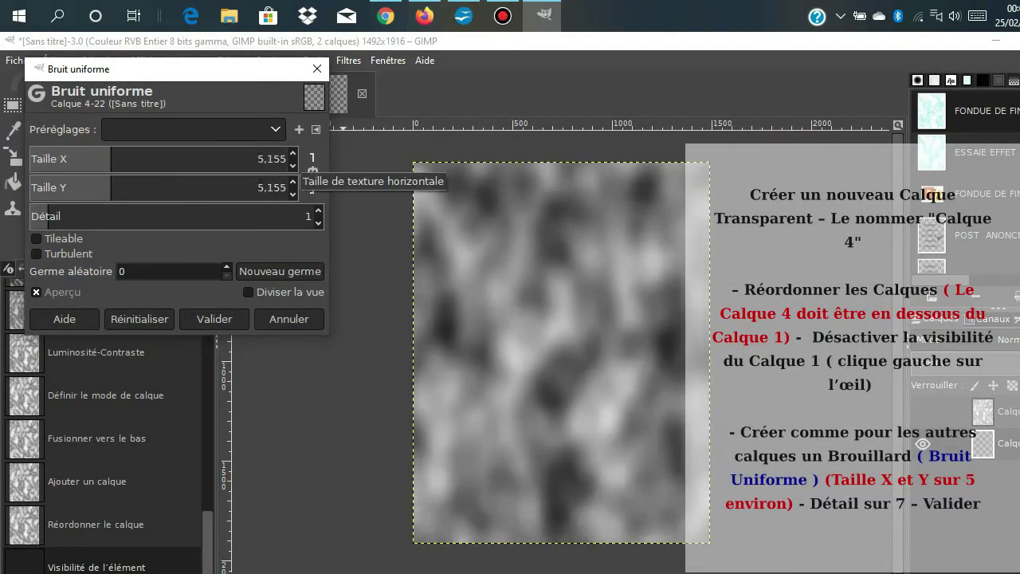
{"action": "left_click", "coordinate": [124, 213]}
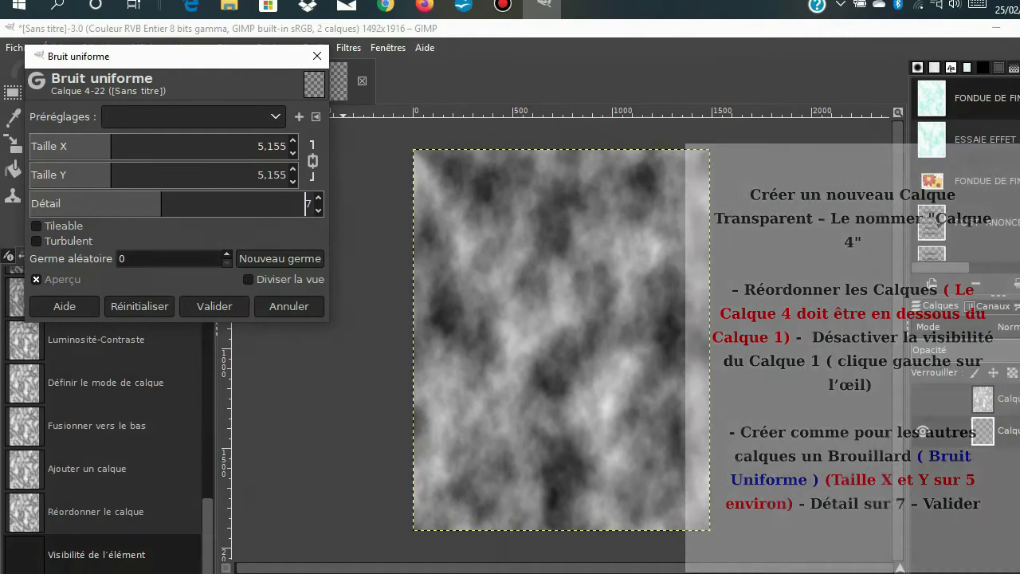
{"action": "left_click", "coordinate": [213, 319]}
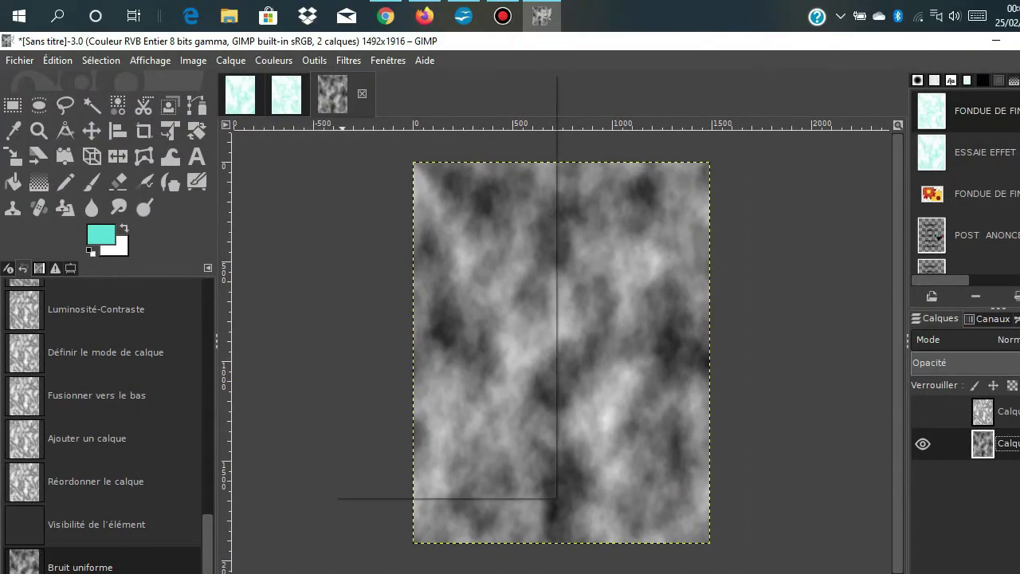
Apply the Edge (Bord) detection filter to Calque 4 with the Sobel algorithm and an amount of 2.000, comparing it in split view.
{"action": "left_click", "coordinate": [319, 22]}
{"action": "mouse_move", "coordinate": [348, 59]}
{"action": "mouse_move", "coordinate": [392, 259]}
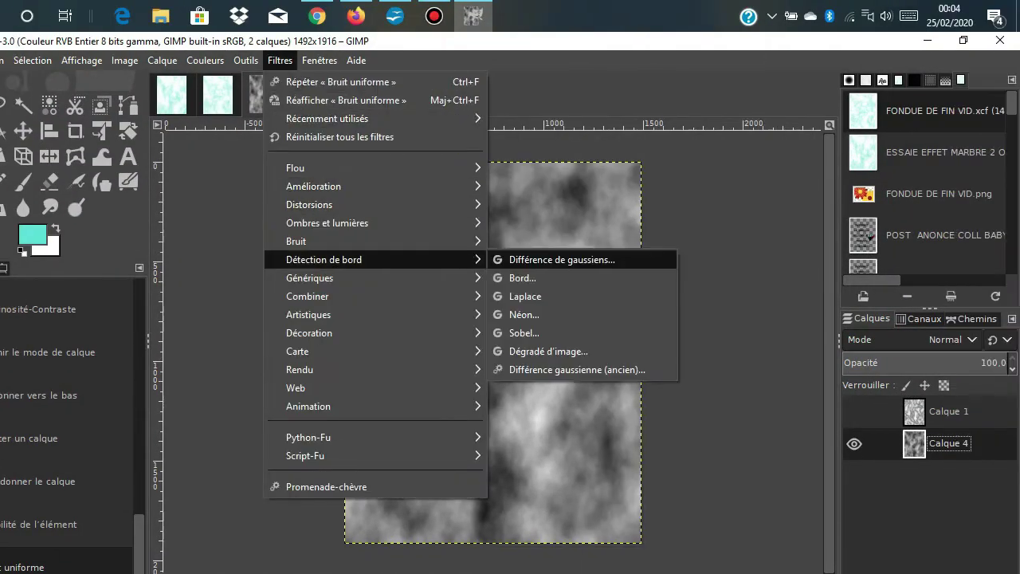
{"action": "left_click", "coordinate": [523, 277]}
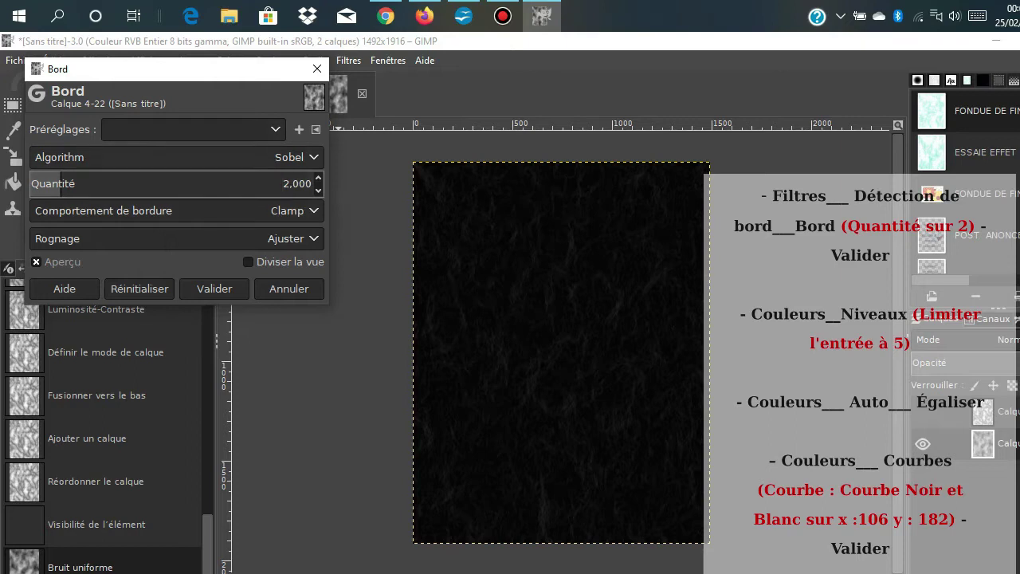
{"action": "left_click", "coordinate": [248, 262]}
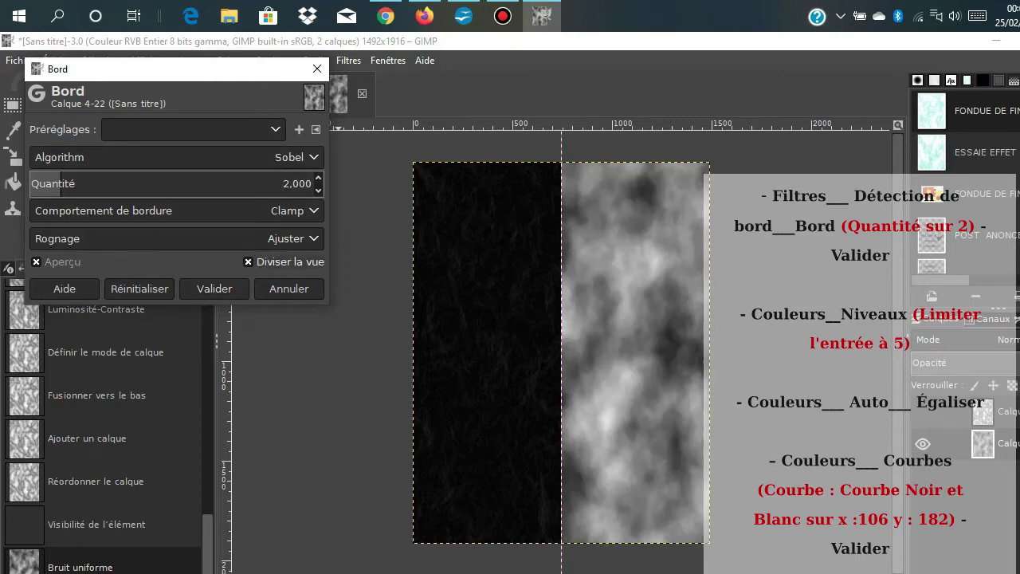
{"action": "left_click", "coordinate": [248, 262]}
{"action": "left_click", "coordinate": [214, 289]}
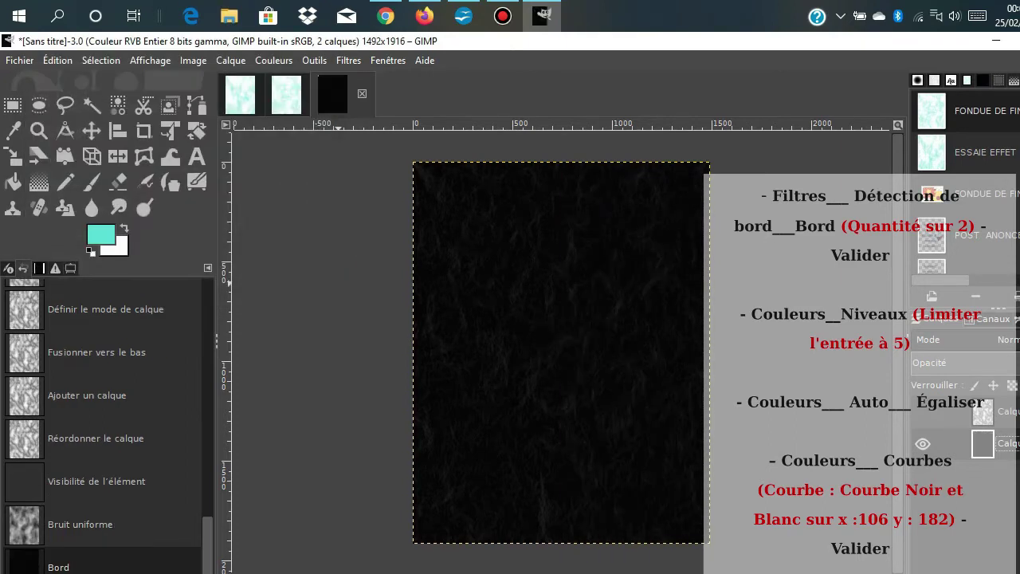
Adjust the levels of Calque 4 with a mid-tone input of 5.00 and equalize its colours automatically.
{"action": "left_click", "coordinate": [273, 60]}
{"action": "left_click", "coordinate": [295, 229]}
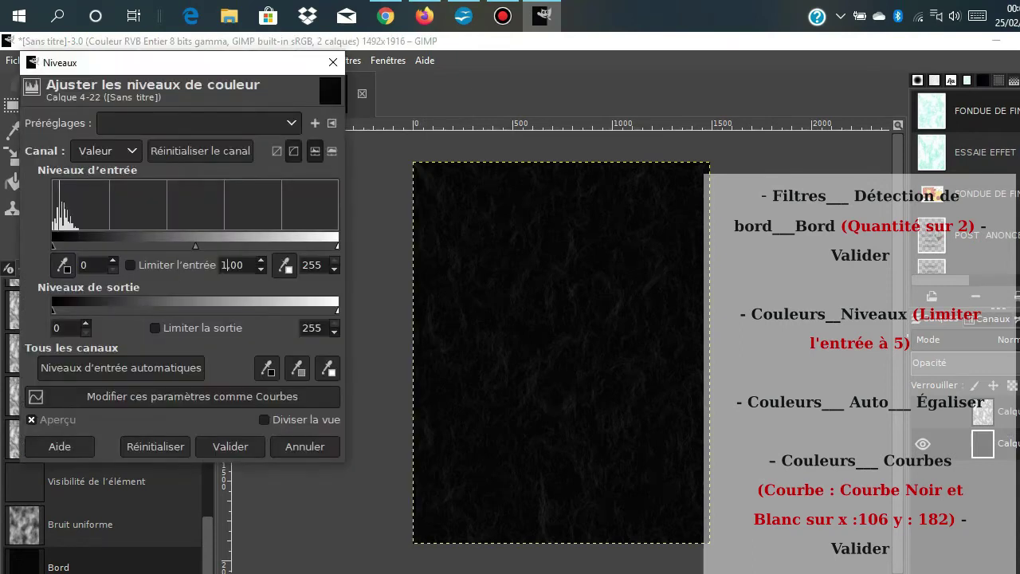
{"action": "key", "text": "BackSpace"}
{"action": "type", "text": "5"}
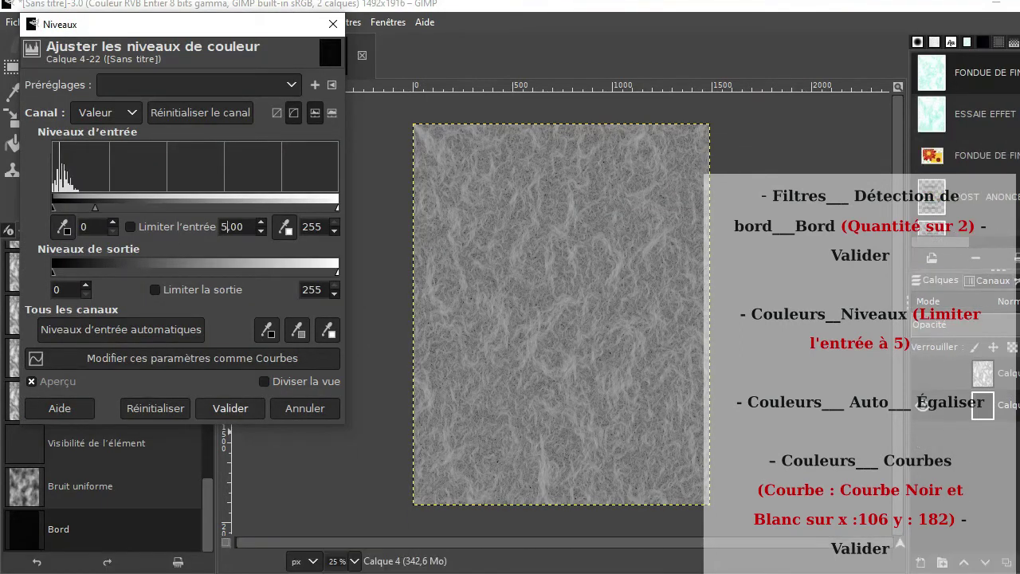
{"action": "left_click", "coordinate": [230, 408]}
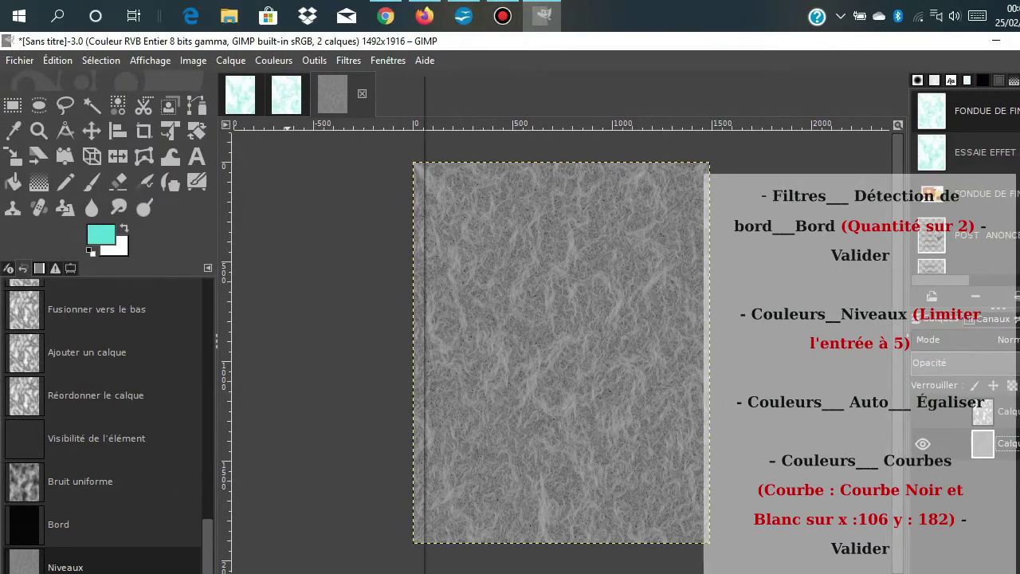
{"action": "left_click", "coordinate": [274, 60]}
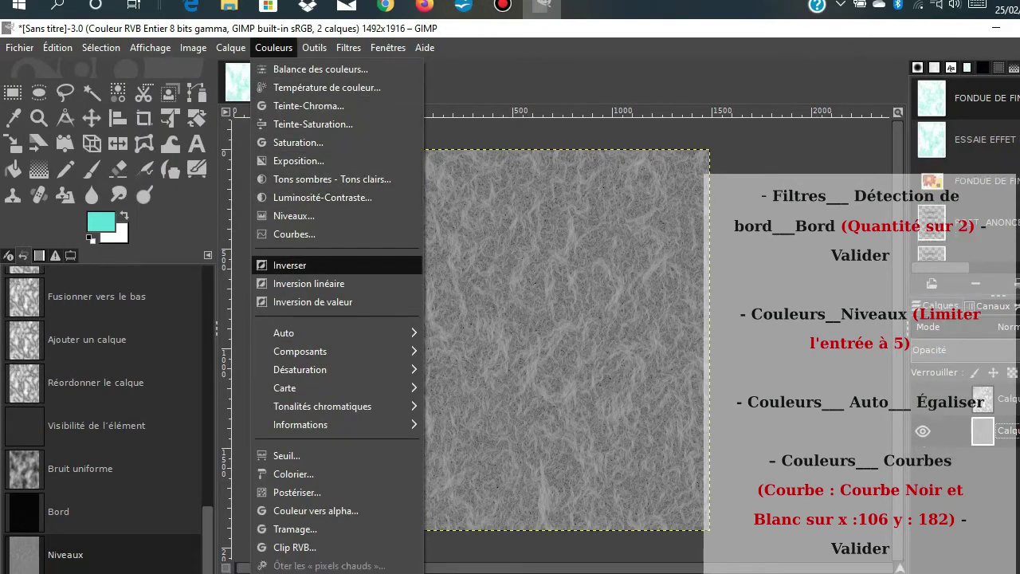
{"action": "mouse_move", "coordinate": [319, 332]}
{"action": "left_click", "coordinate": [458, 333]}
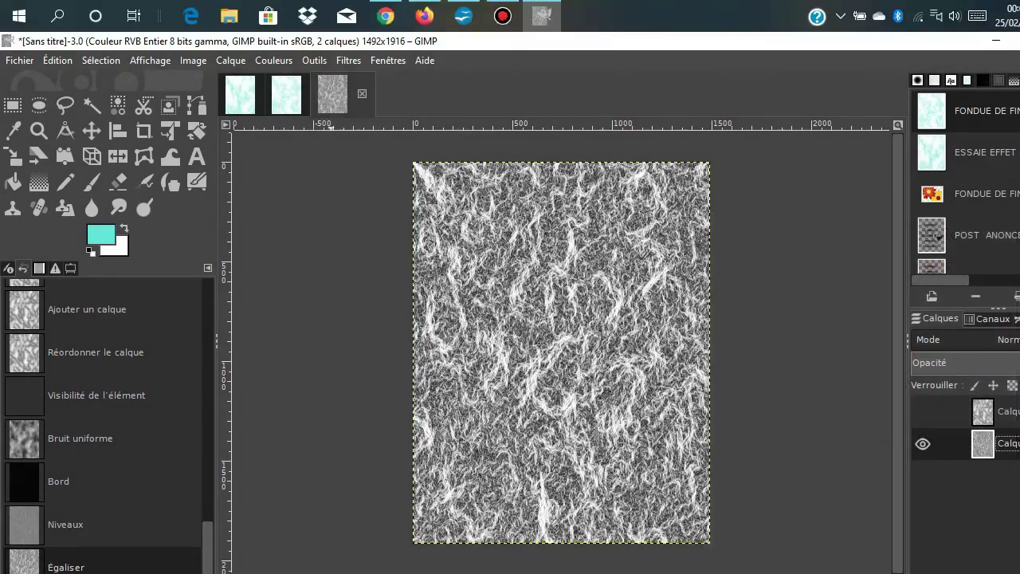
Brighten Calque 4 with a smooth value curve through a point at input 106 and output 182.
{"action": "left_click", "coordinate": [273, 60]}
{"action": "left_click", "coordinate": [295, 246]}
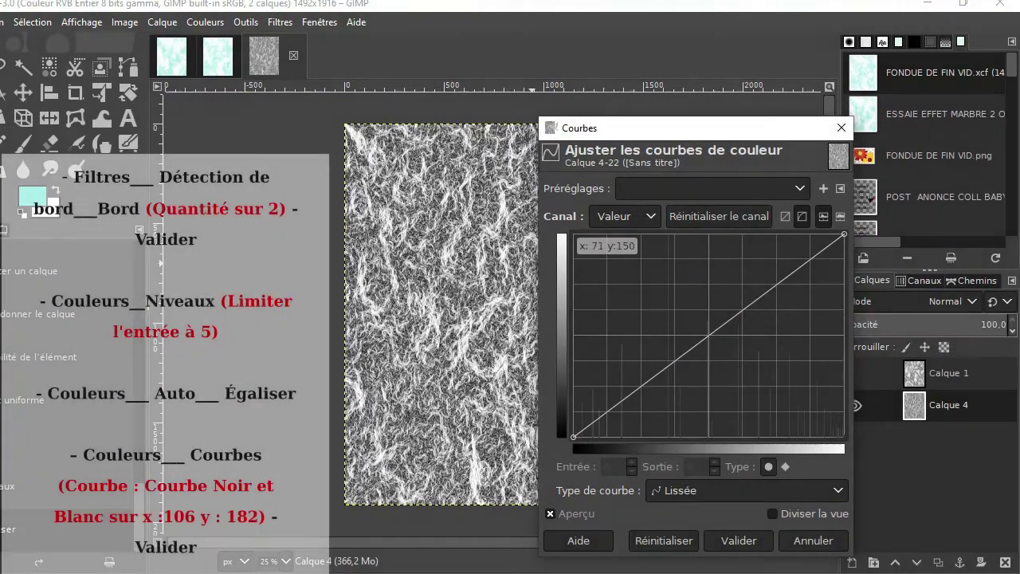
{"action": "left_click_drag", "start_coordinate": [686, 347], "coordinate": [681, 301]}
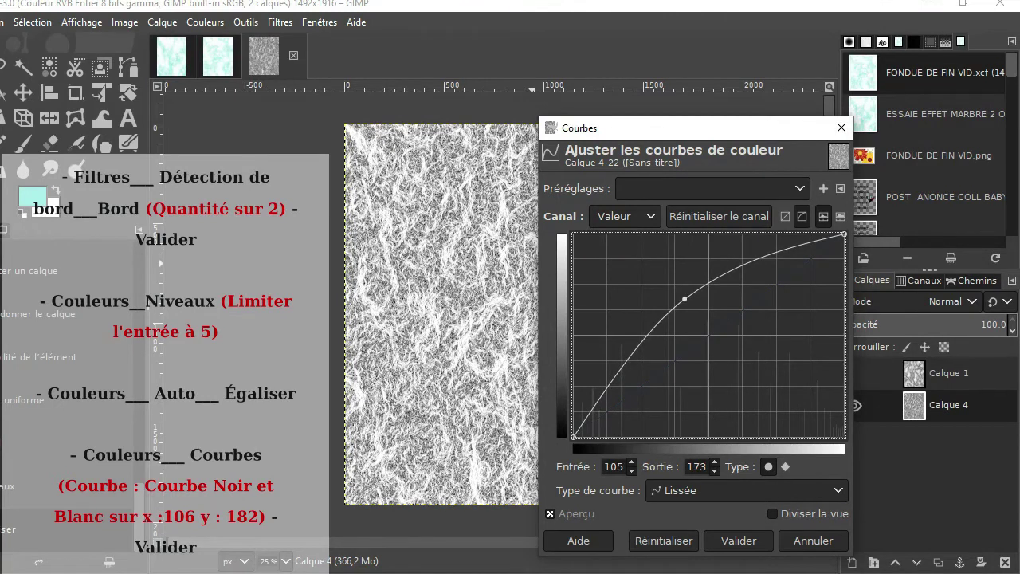
{"action": "key", "text": "BackSpace"}
{"action": "type", "text": "6"}
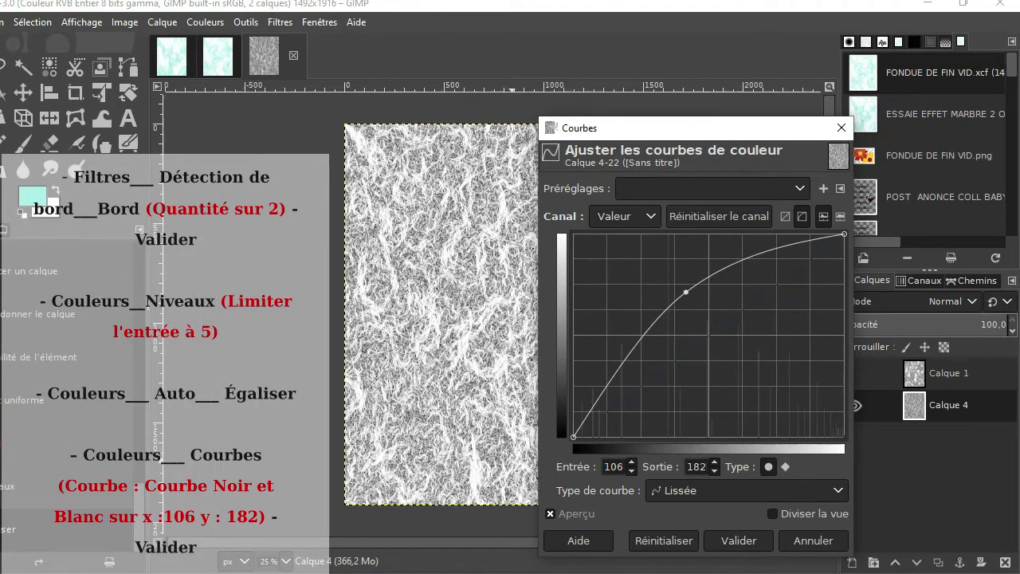
{"action": "key", "text": "Return"}
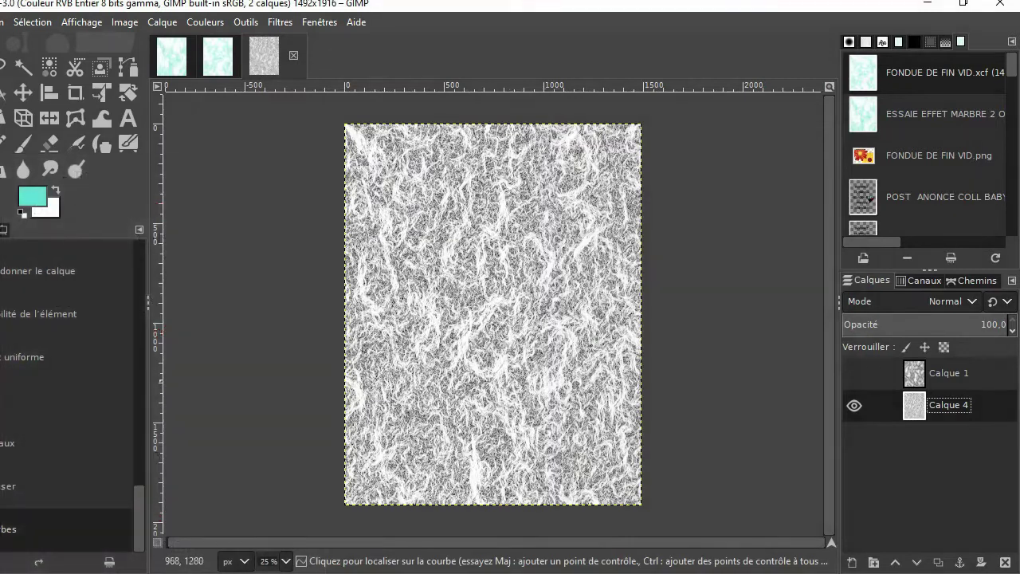
Make Calque 1 visible again and set its opacity to 80.
{"action": "left_click", "coordinate": [854, 373]}
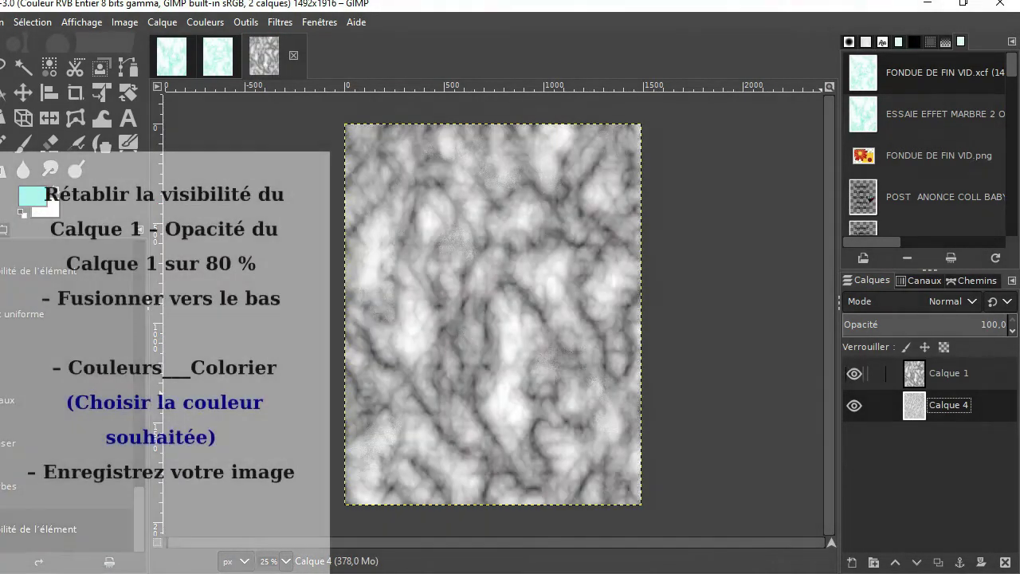
{"action": "left_click", "coordinate": [949, 373]}
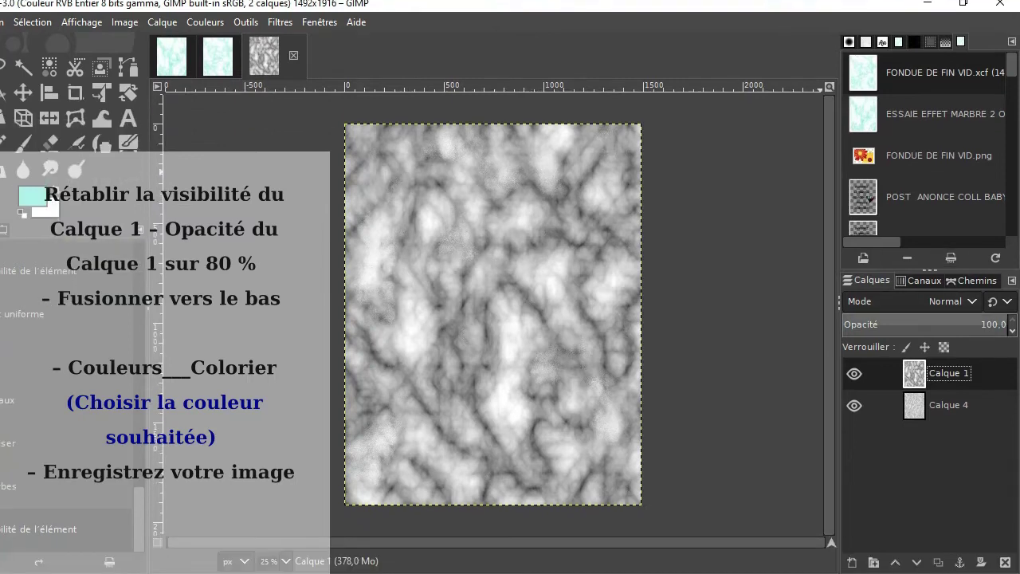
{"action": "left_click_drag", "start_coordinate": [1006, 323], "coordinate": [992, 323]}
{"action": "key", "text": "BackSpace"}
{"action": "key", "text": "BackSpace"}
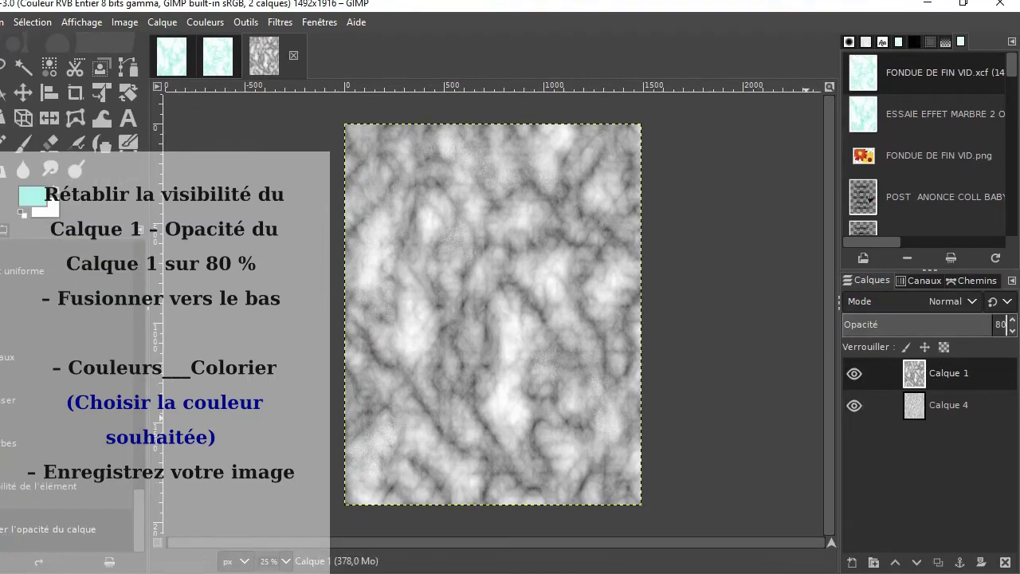
{"action": "type", "text": "80"}
{"action": "key", "text": "Return"}
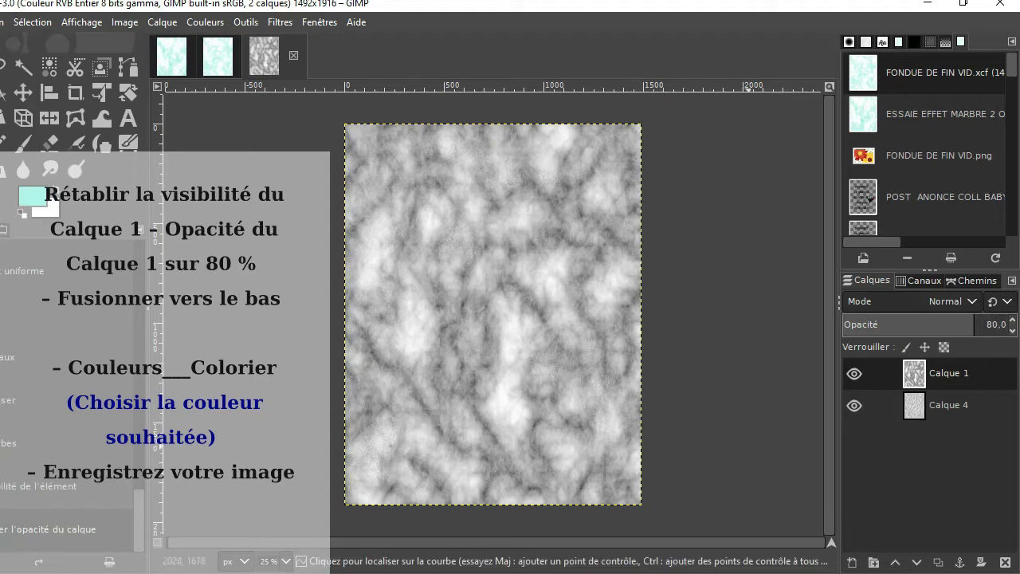
Merge Calque 1 down onto Calque 4.
{"action": "right_click", "coordinate": [923, 373]}
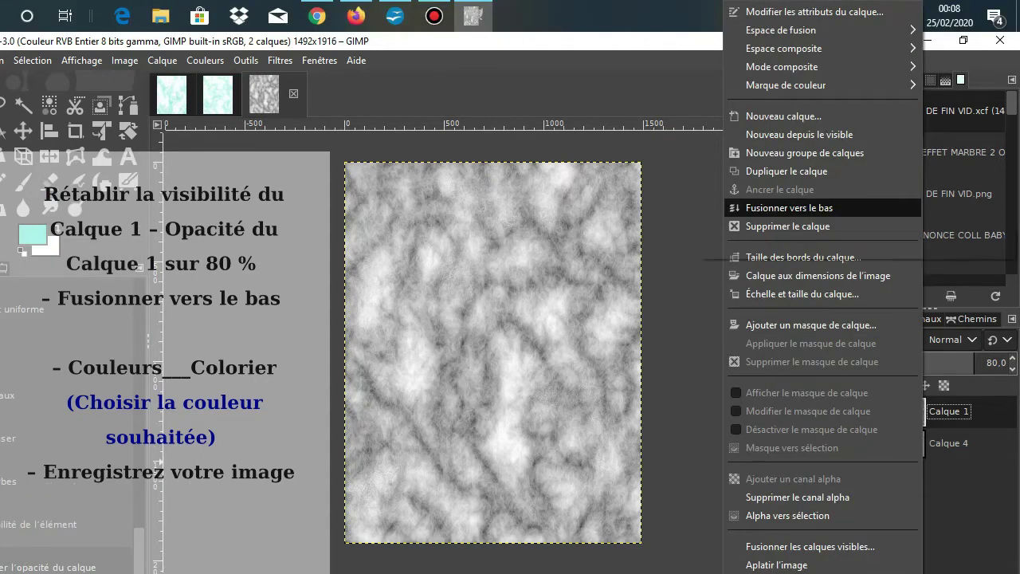
{"action": "left_click", "coordinate": [777, 171]}
{"action": "right_click", "coordinate": [948, 409]}
{"action": "left_click", "coordinate": [777, 149]}
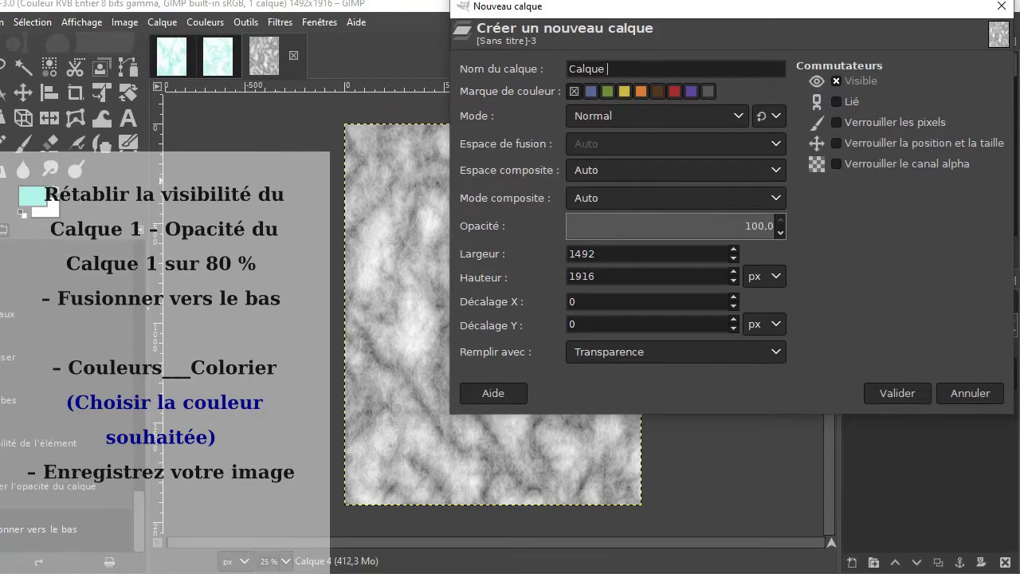
{"action": "left_click", "coordinate": [969, 431]}
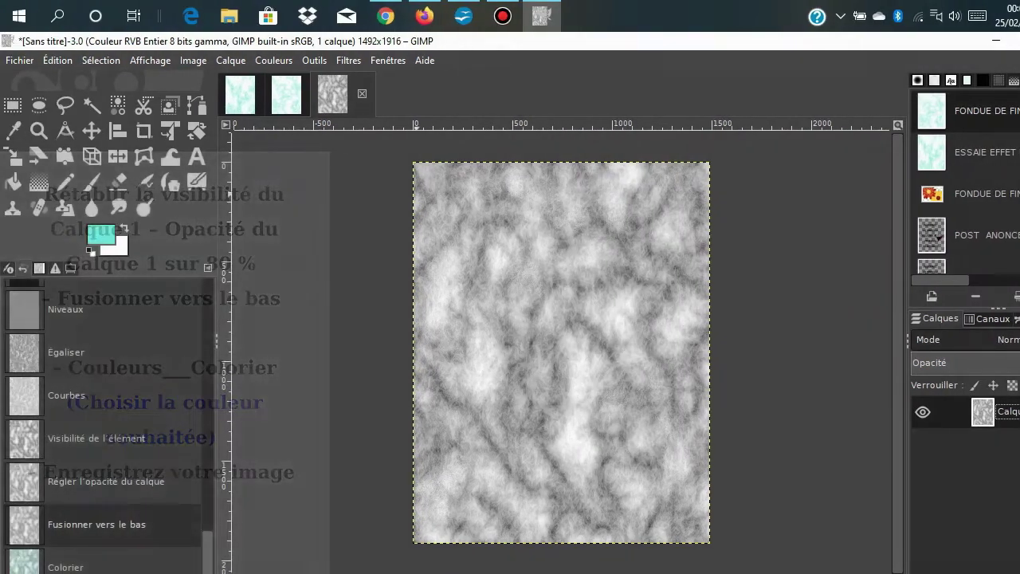
Colorize (Colorier) the merged Calque 4 with the muted olive green 788059.
{"action": "left_click", "coordinate": [274, 60]}
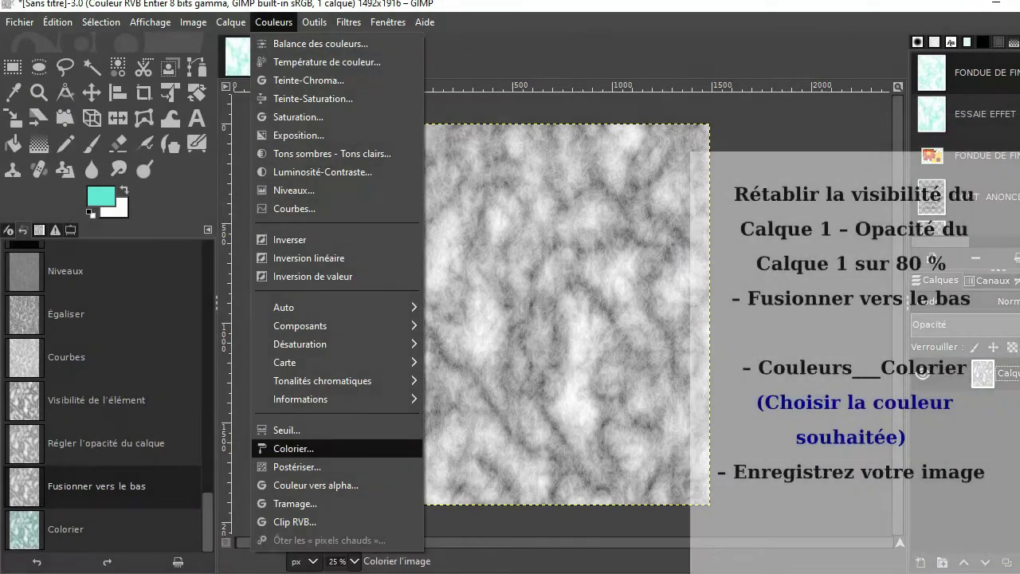
{"action": "left_click", "coordinate": [279, 480]}
{"action": "left_click", "coordinate": [256, 244]}
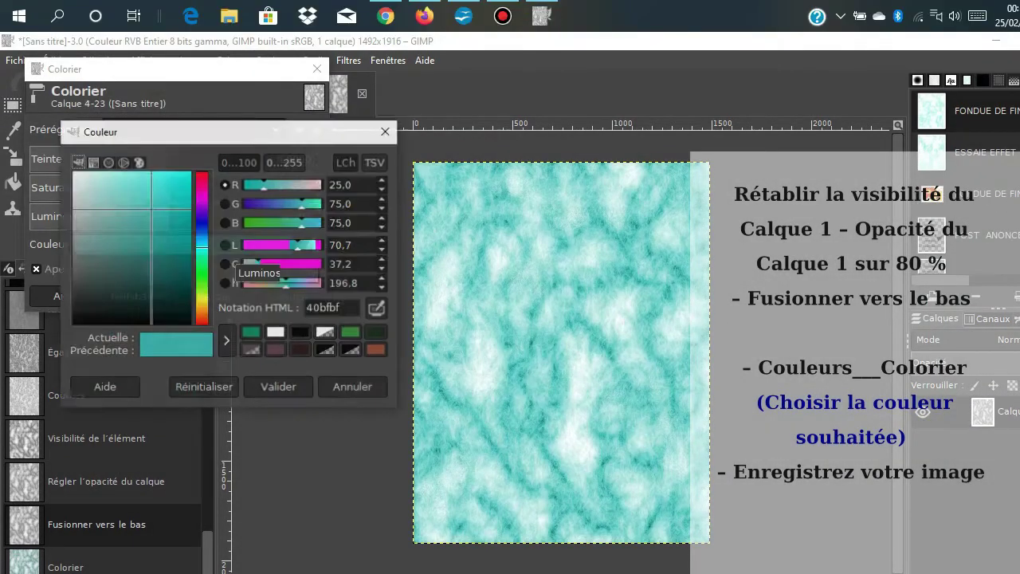
{"action": "left_click_drag", "start_coordinate": [152, 209], "coordinate": [109, 247]}
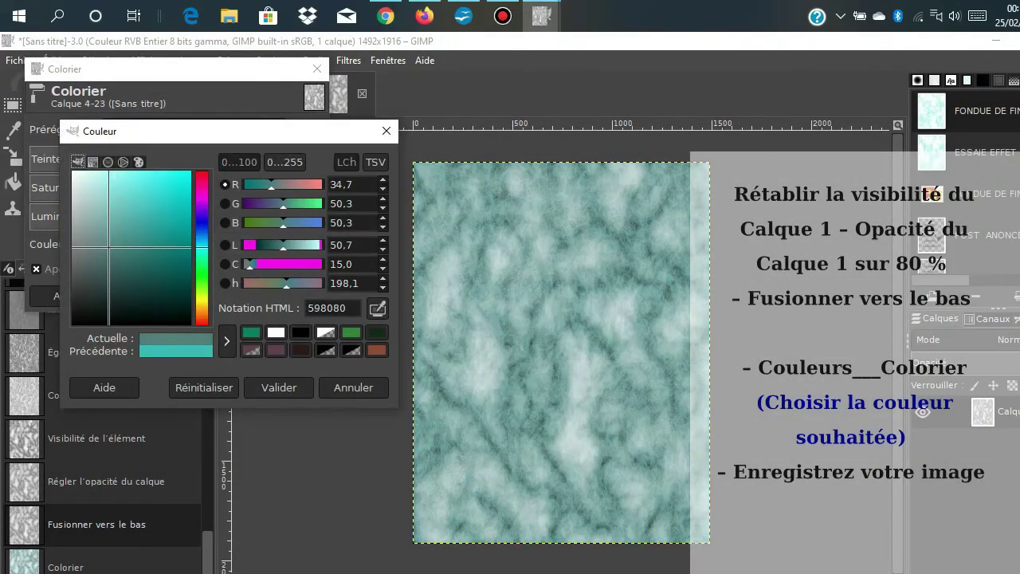
{"action": "mouse_move", "coordinate": [202, 216]}
{"action": "left_mouse_down"}
{"action": "mouse_move", "coordinate": [201, 196]}
{"action": "mouse_move", "coordinate": [202, 294]}
{"action": "left_mouse_up"}
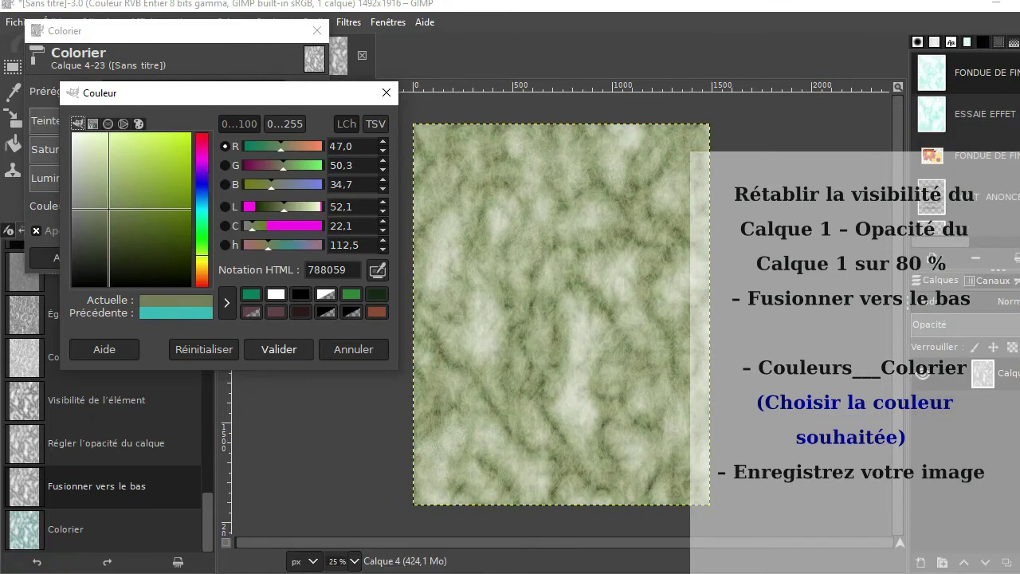
{"action": "left_click", "coordinate": [214, 257]}
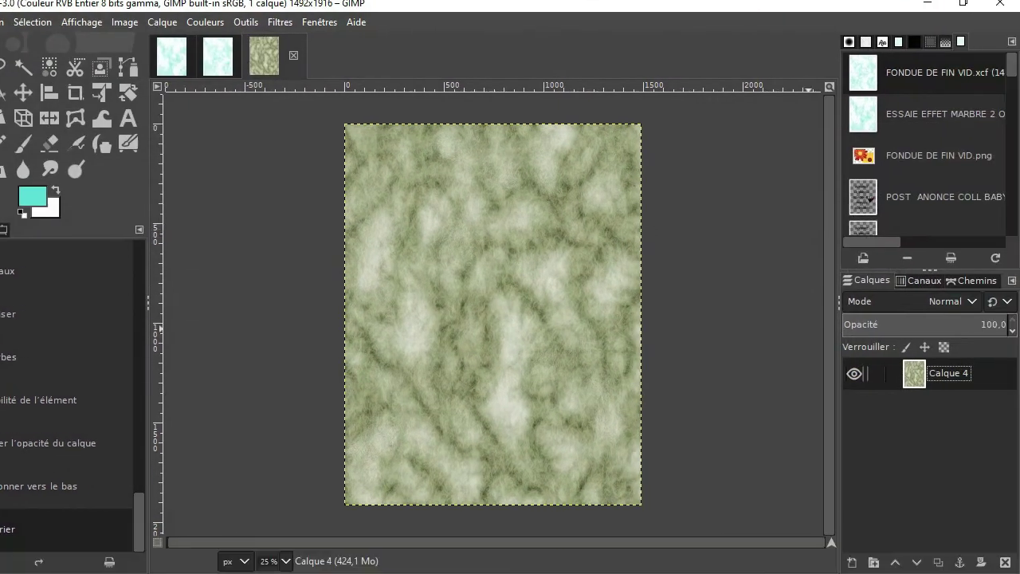
Rename Calque 4 as "Méthode 1 : effet marbre".
{"action": "right_click", "coordinate": [1008, 411]}
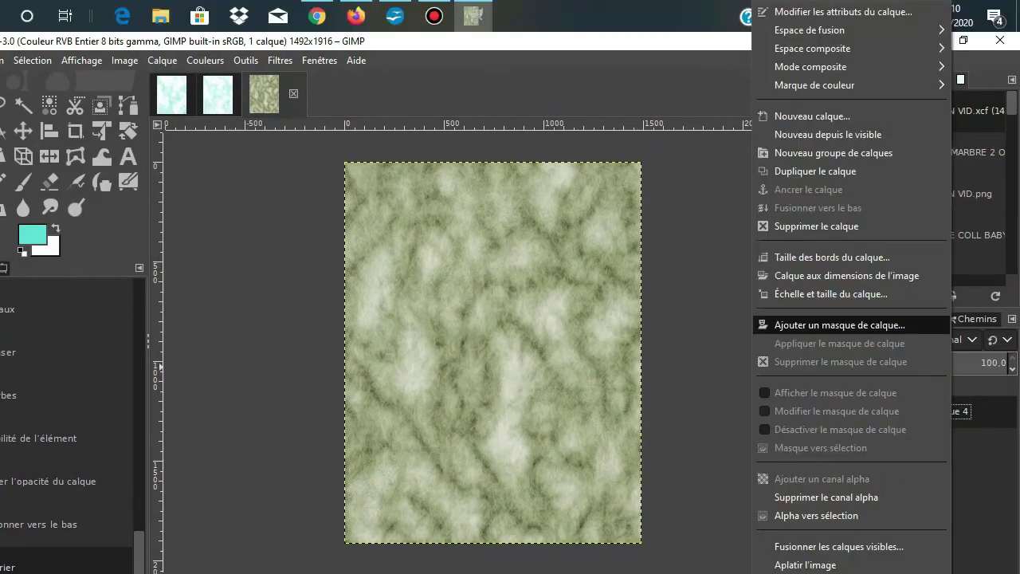
{"action": "left_click", "coordinate": [843, 11]}
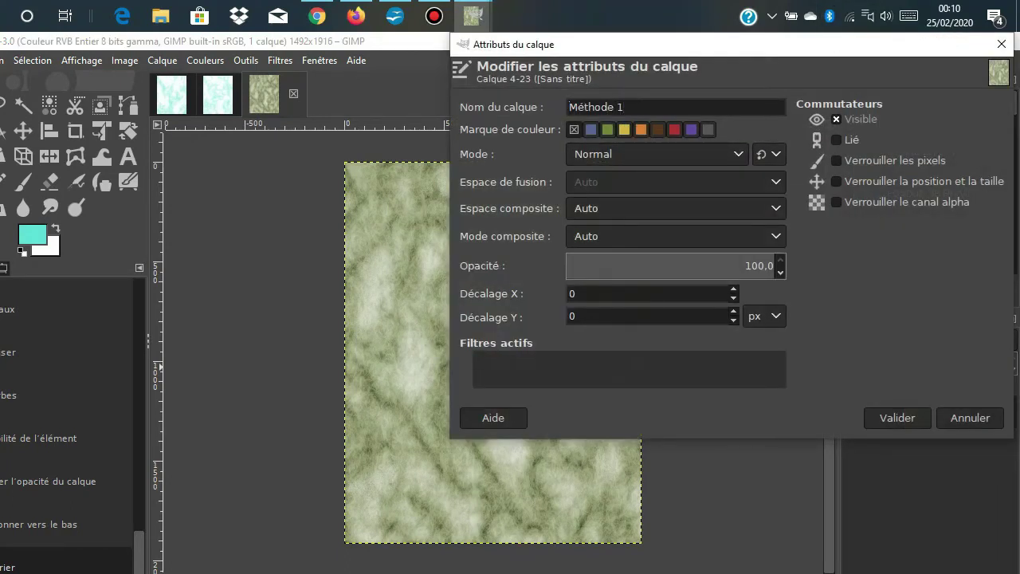
{"action": "key", "text": "Return"}
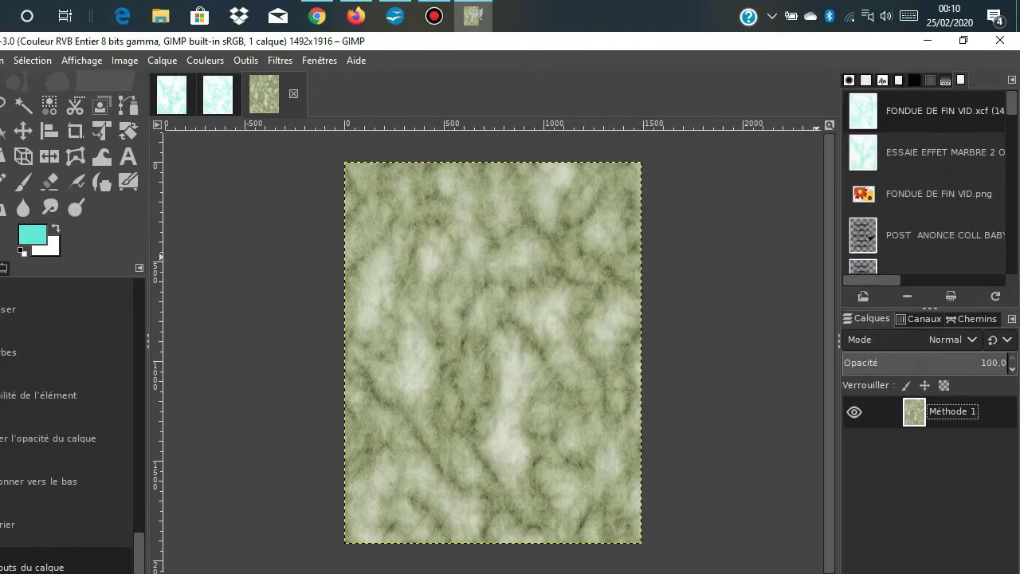
{"action": "key", "text": "Return"}
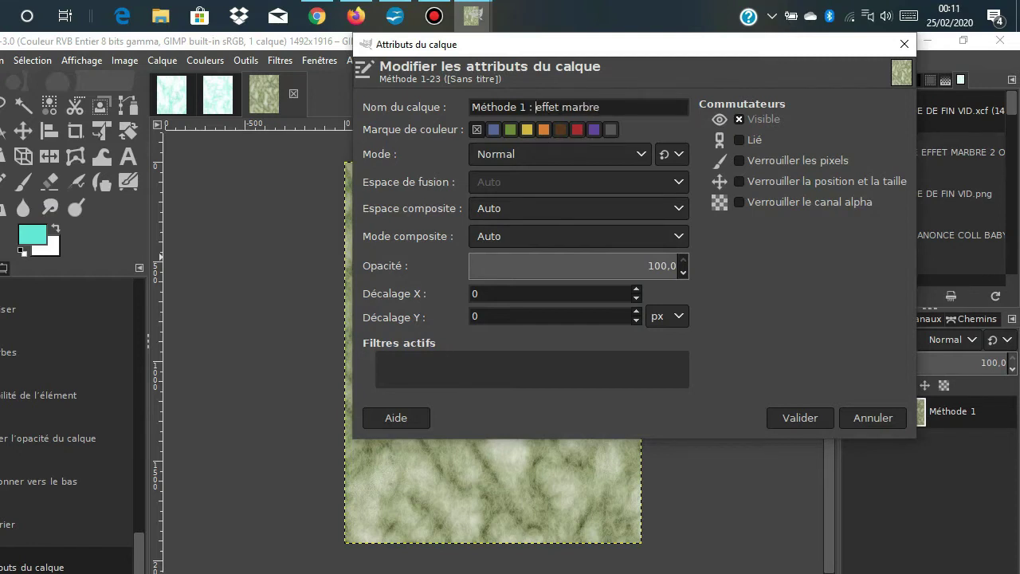
{"action": "key", "text": "Return"}
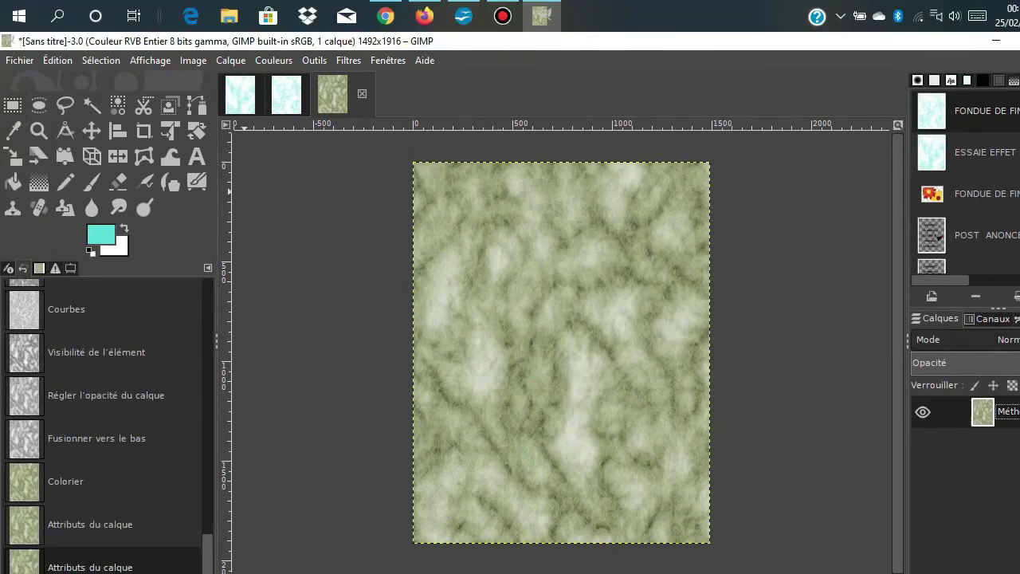
Save the image as "Effet Marbre Méthode 1.xcf" in the MARBRE folder.
{"action": "left_click", "coordinate": [19, 60]}
{"action": "left_click", "coordinate": [40, 205]}
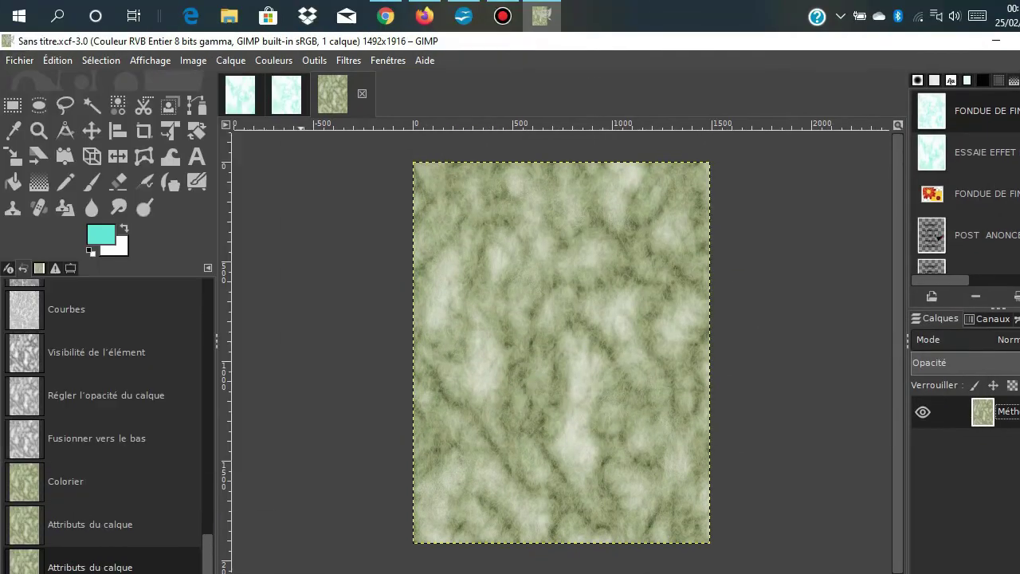
{"action": "left_click", "coordinate": [20, 60]}
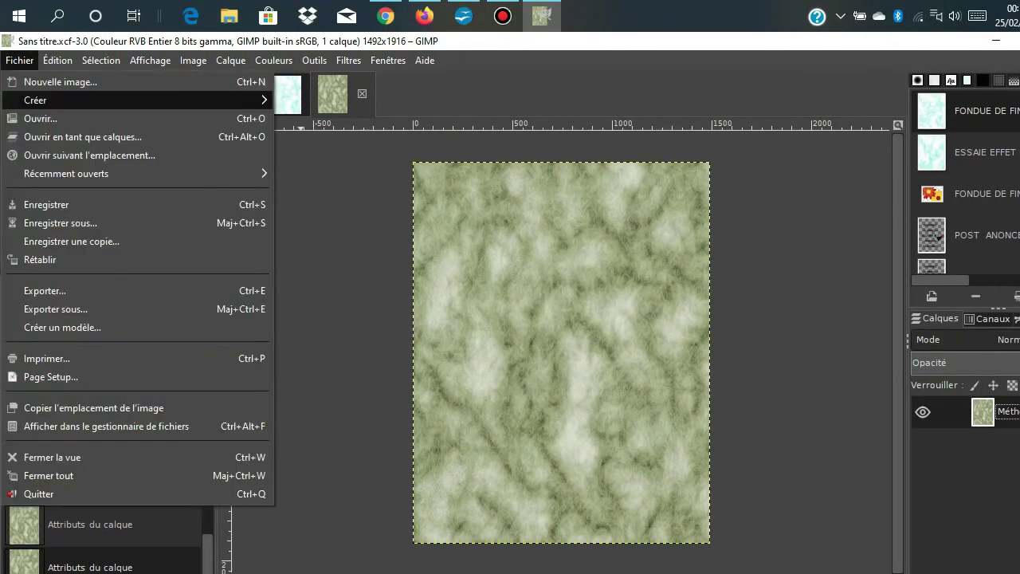
{"action": "left_click", "coordinate": [48, 223]}
{"action": "key", "text": "BackSpace"}
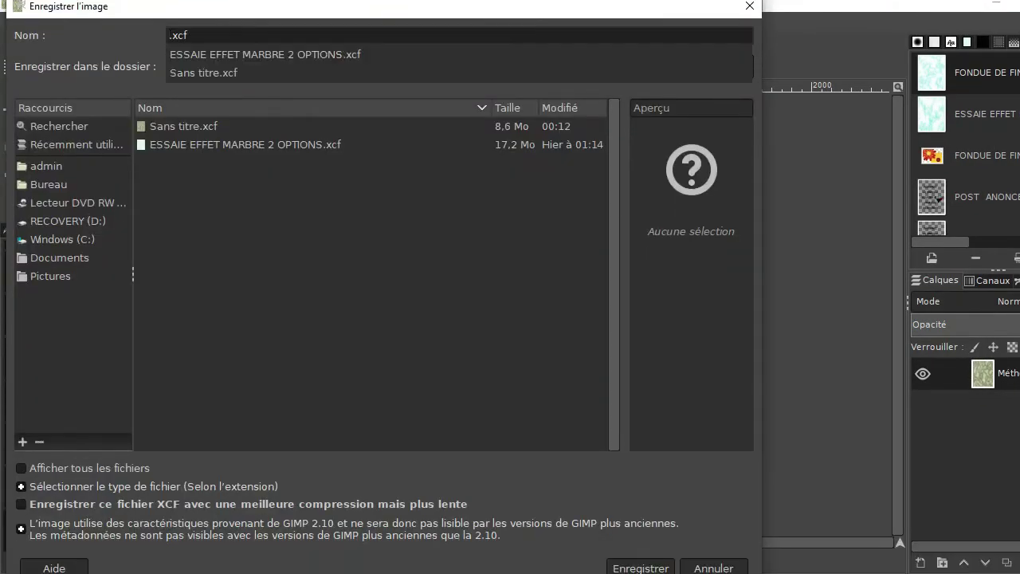
{"action": "type", "text": "Effet Marbre Méthode 1"}
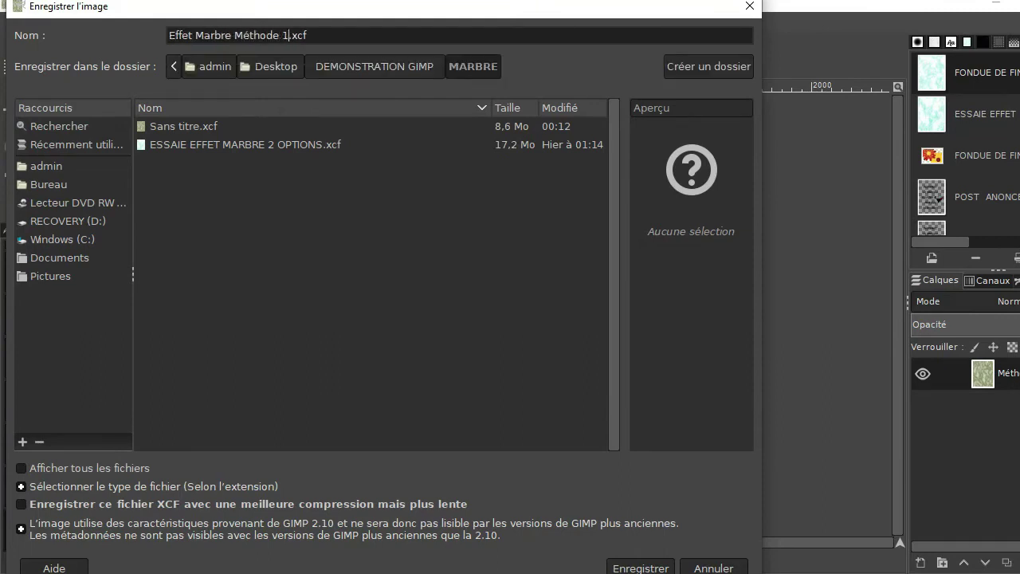
{"action": "key", "text": "Return"}
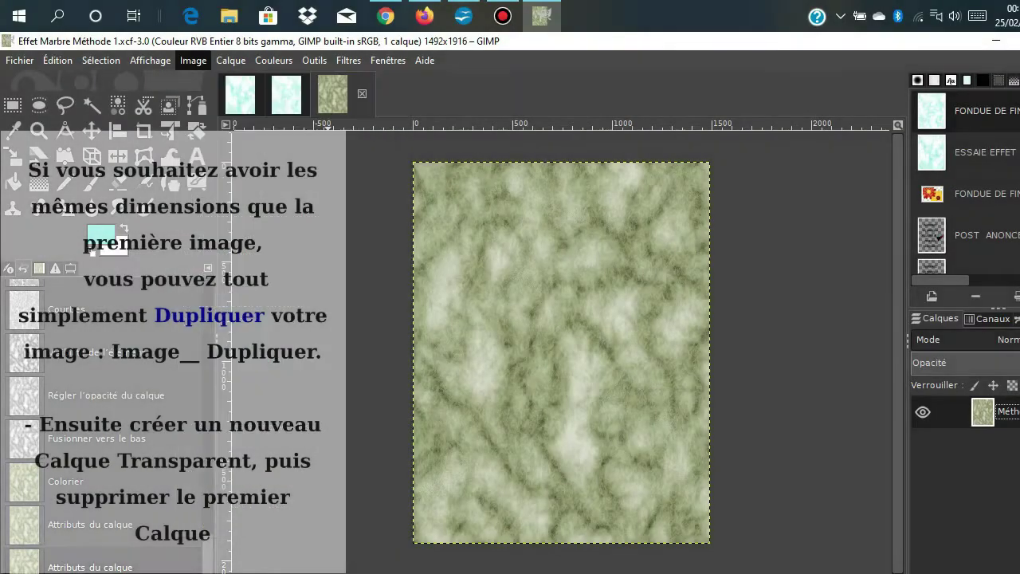
Duplicate the image and replace its marble layer with a new transparent 1492 x 1916 px layer named Calque 1.
{"action": "key", "text": "ctrl+d"}
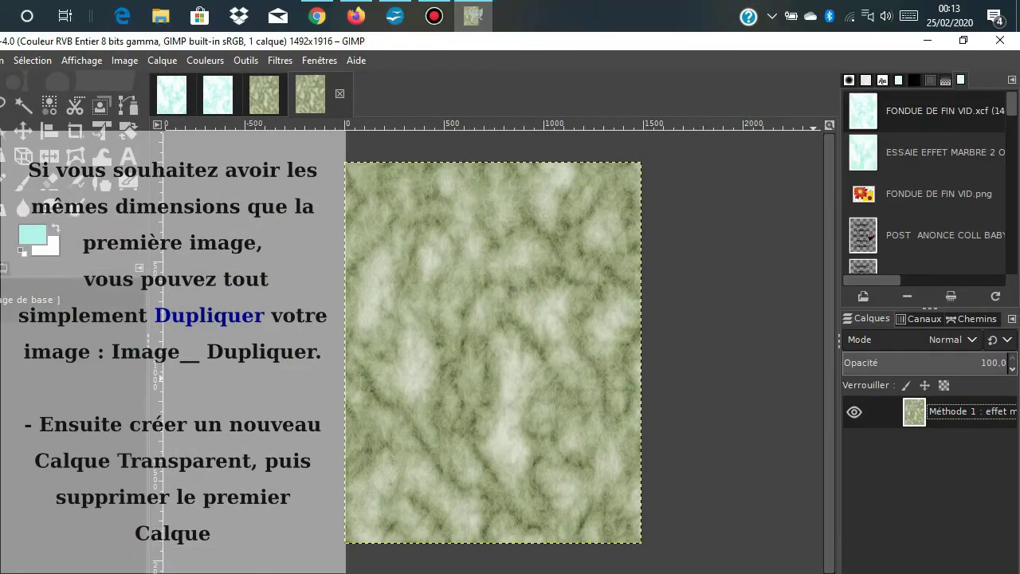
{"action": "key", "text": "shift+ctrl+n"}
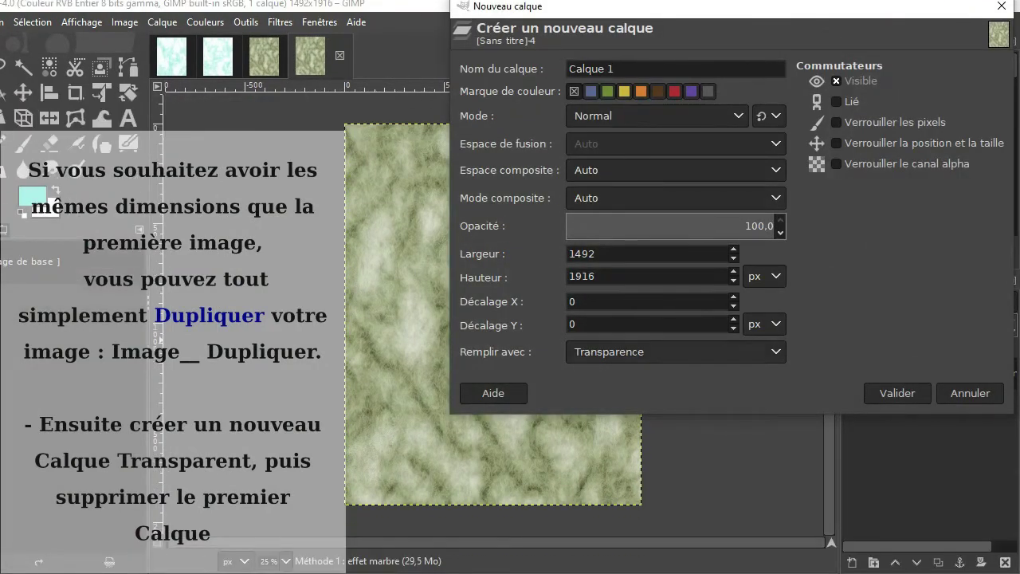
{"action": "key", "text": "Return"}
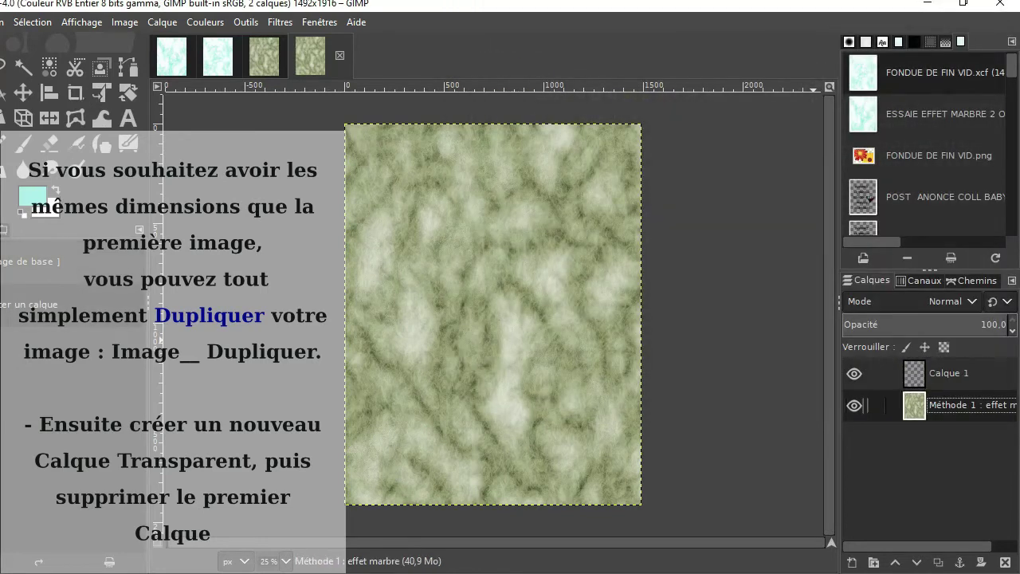
{"action": "right_click", "coordinate": [929, 404]}
{"action": "left_click", "coordinate": [829, 187]}
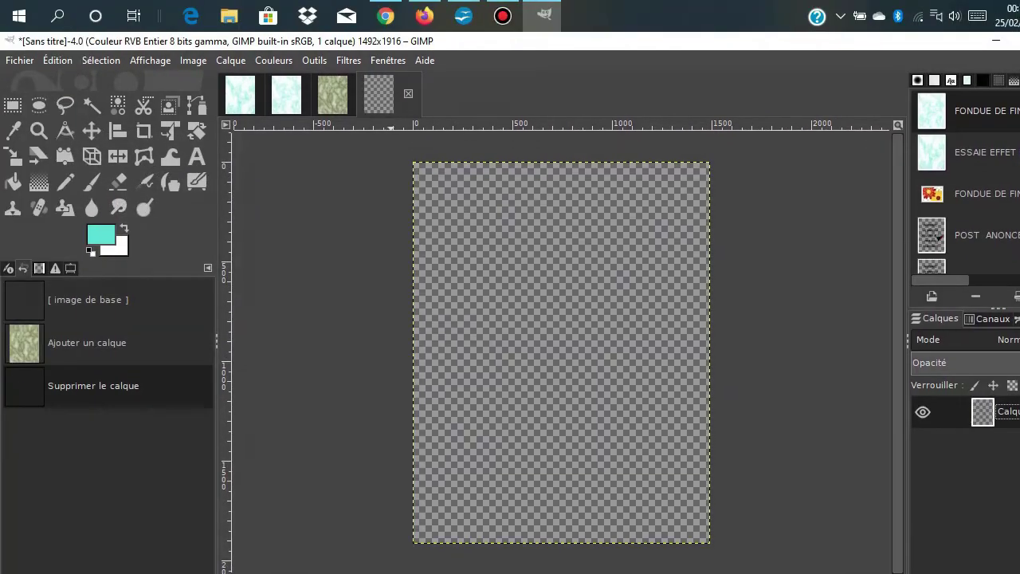
Set up Bruit uniforme rendered noise on Calque 1 with X and Y sizes 5.007, detail 9 and the Turbulent option on.
{"action": "left_click", "coordinate": [280, 60]}
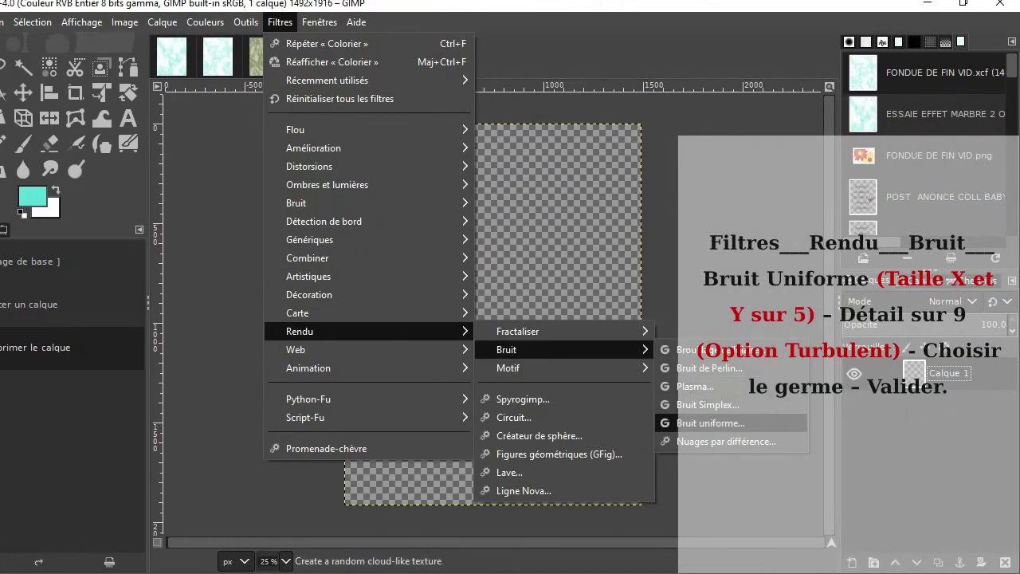
{"action": "left_click", "coordinate": [800, 423]}
{"action": "left_click_drag", "start_coordinate": [21, 115], "coordinate": [30, 114]}
{"action": "left_click_drag", "start_coordinate": [98, 159], "coordinate": [109, 159]}
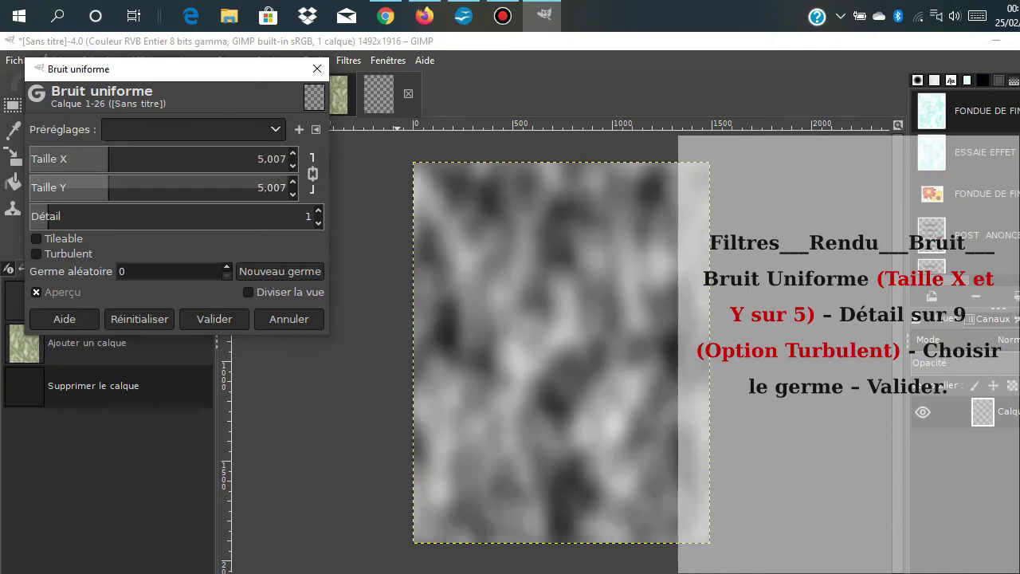
{"action": "left_click", "coordinate": [36, 254]}
{"action": "left_click_drag", "start_coordinate": [50, 212], "coordinate": [199, 211]}
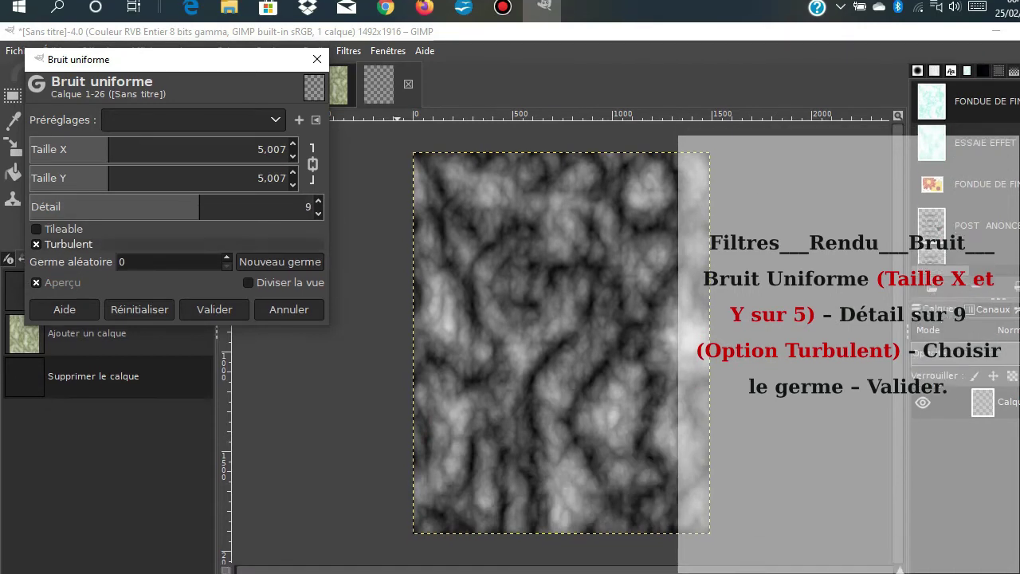
Generate a new random seed twice for the noise pattern and apply Bruit uniforme to Calque 1.
{"action": "left_click", "coordinate": [279, 271]}
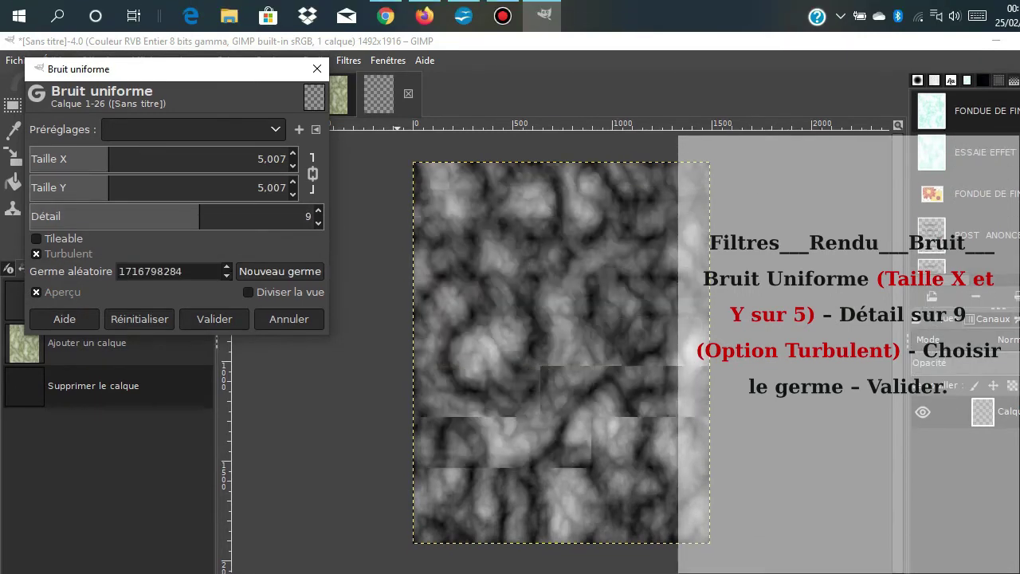
{"action": "left_click", "coordinate": [280, 271]}
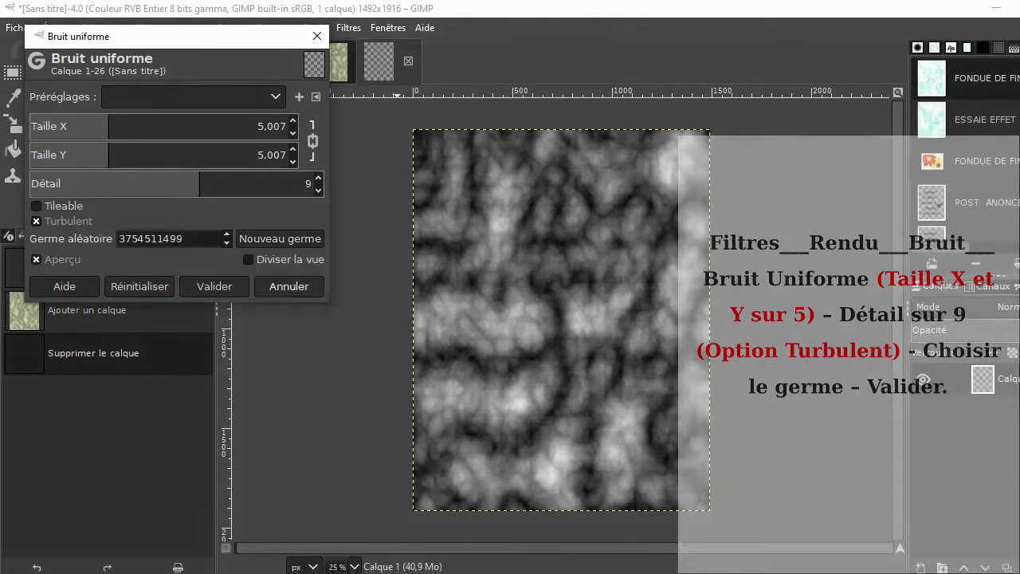
{"action": "left_click", "coordinate": [214, 319]}
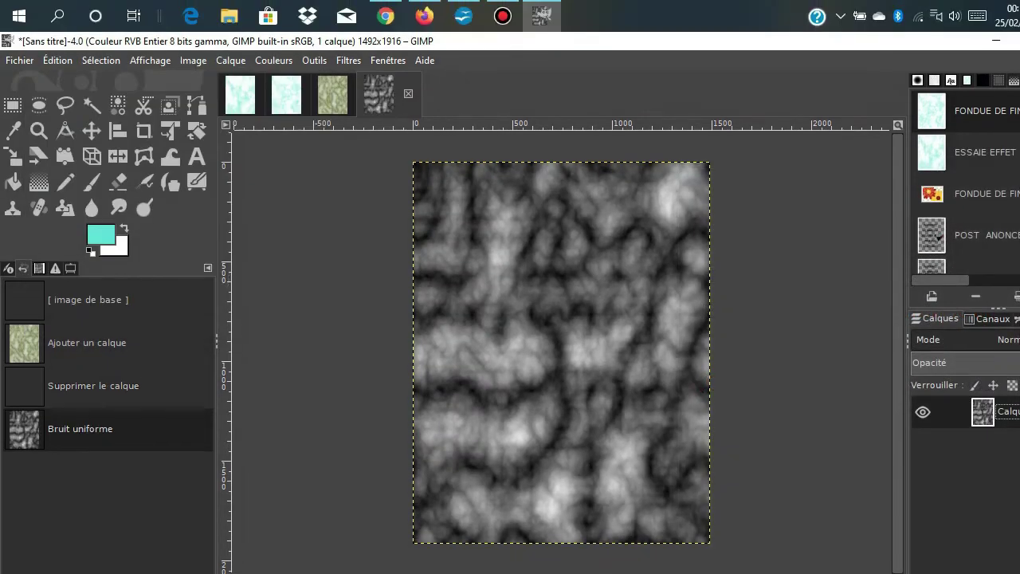
Apply Levels (Niveaux) to the noise on Calque 1 with the midtone input value at 2.00.
{"action": "left_click", "coordinate": [274, 60]}
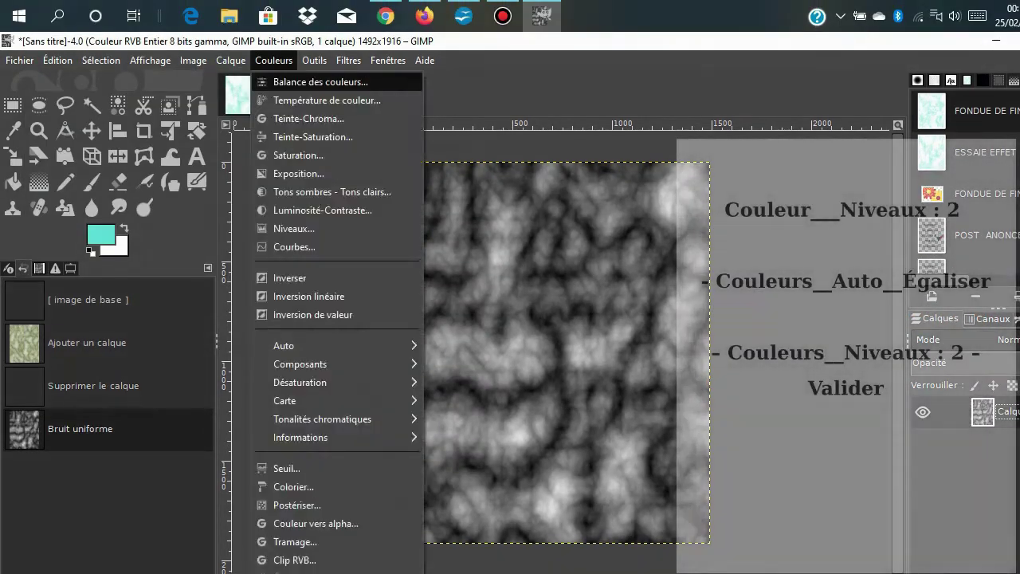
{"action": "left_click", "coordinate": [283, 229]}
{"action": "left_click", "coordinate": [228, 265]}
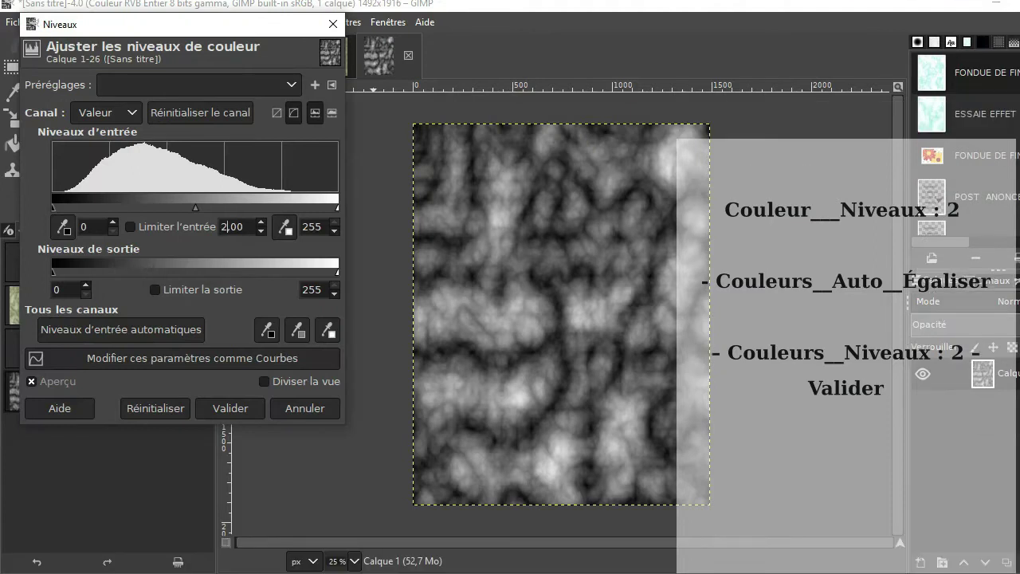
{"action": "key", "text": "Return"}
{"action": "key", "text": "BackSpace"}
{"action": "type", "text": "3"}
{"action": "key", "text": "Return"}
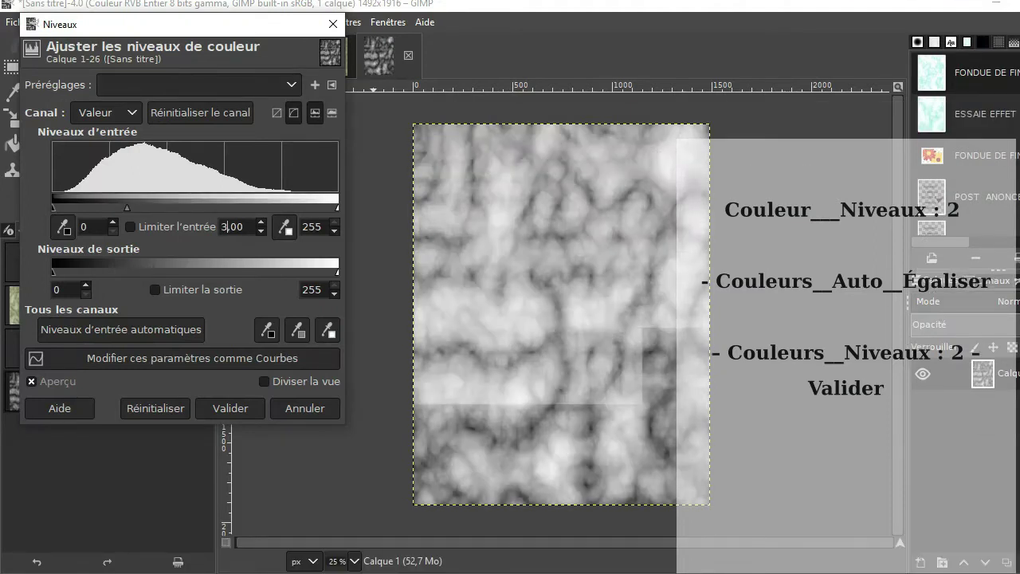
{"action": "type", "text": "2"}
{"action": "key", "text": "Tab"}
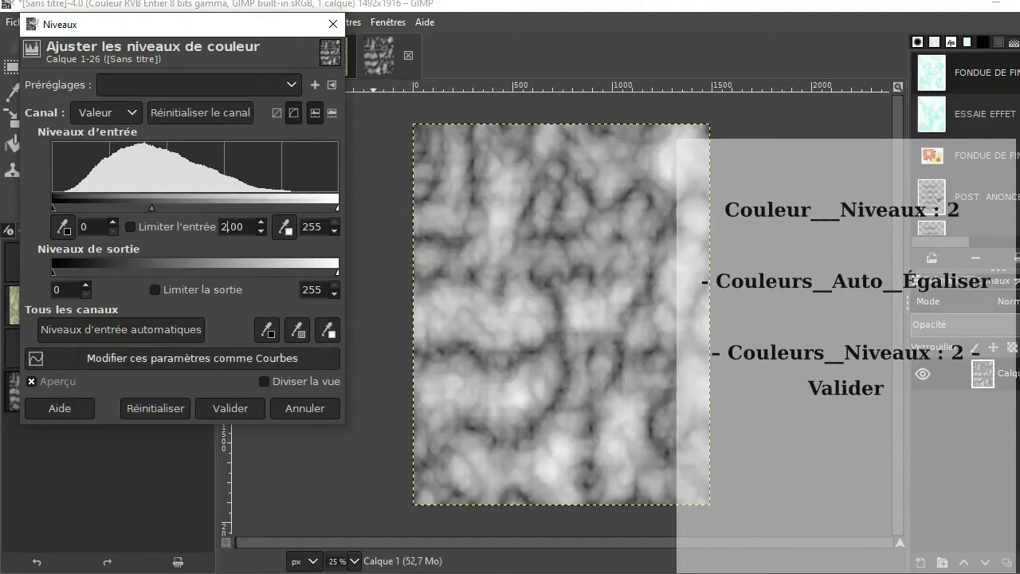
{"action": "left_click", "coordinate": [230, 408]}
Equalize (Égaliser) the colors of Calque 1 automatically.
{"action": "left_click", "coordinate": [273, 22]}
{"action": "mouse_move", "coordinate": [287, 308]}
{"action": "left_click", "coordinate": [457, 305]}
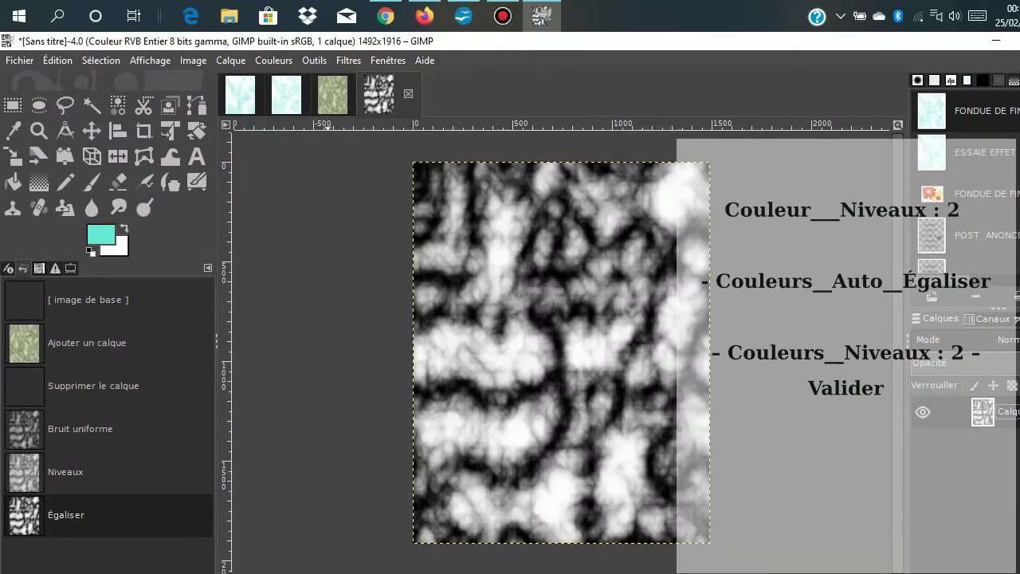
Apply a second Levels adjustment to the equalized Calque 1 with the midtone input value at 2.00.
{"action": "left_click", "coordinate": [273, 21]}
{"action": "left_click", "coordinate": [281, 191]}
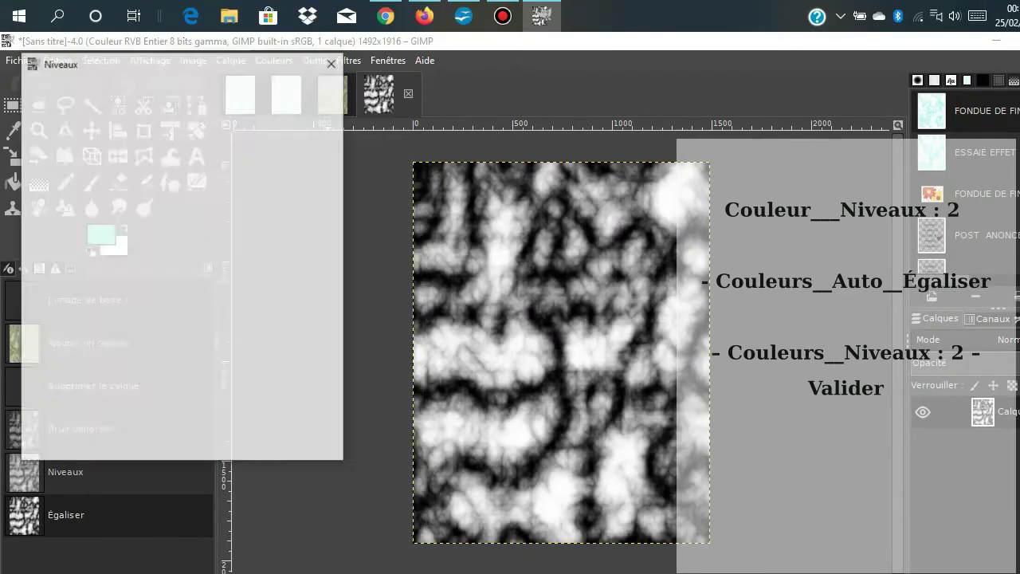
{"action": "key", "text": "Return"}
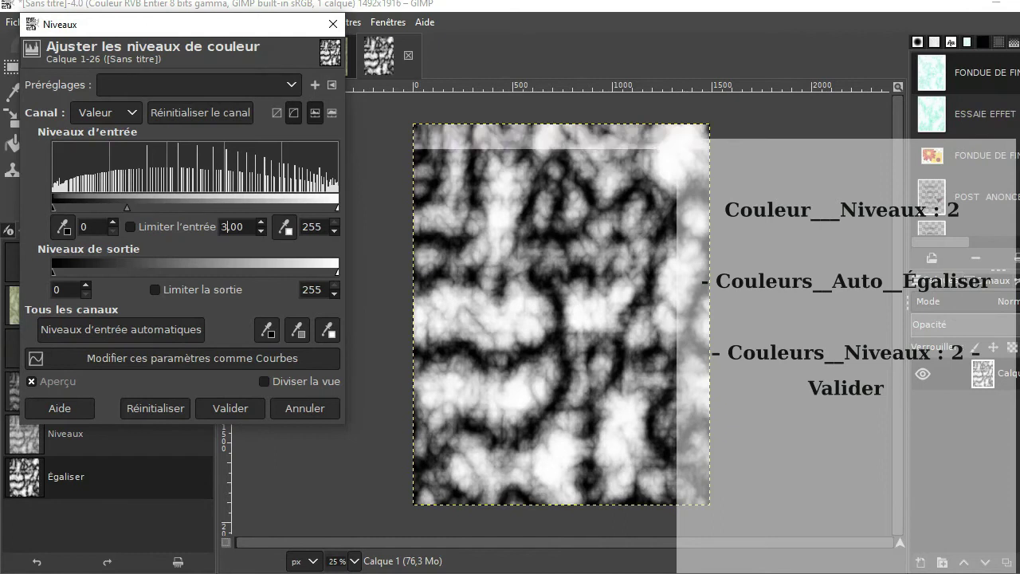
{"action": "key", "text": "BackSpace"}
{"action": "type", "text": "2"}
{"action": "key", "text": "Return"}
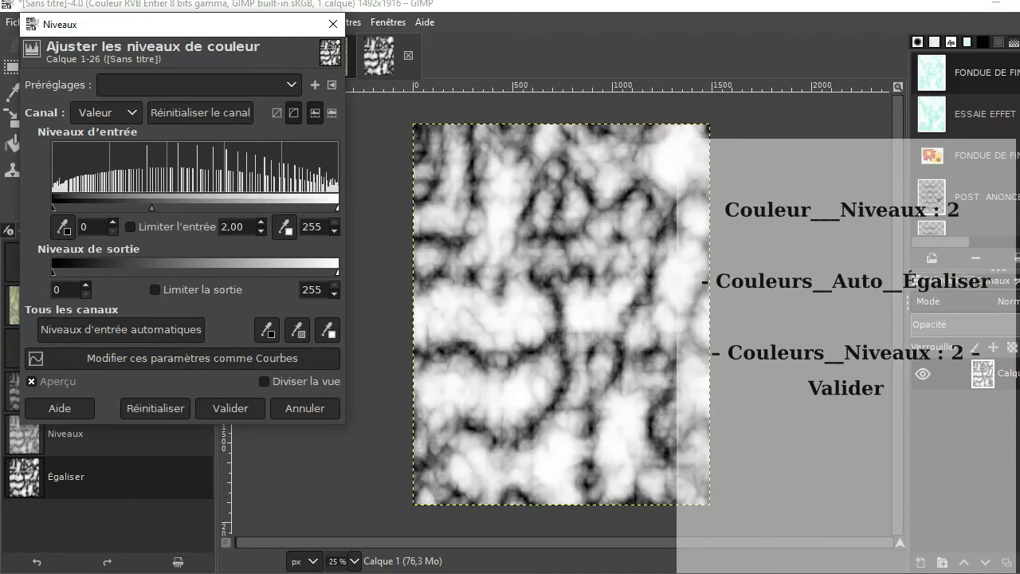
{"action": "left_click", "coordinate": [230, 408]}
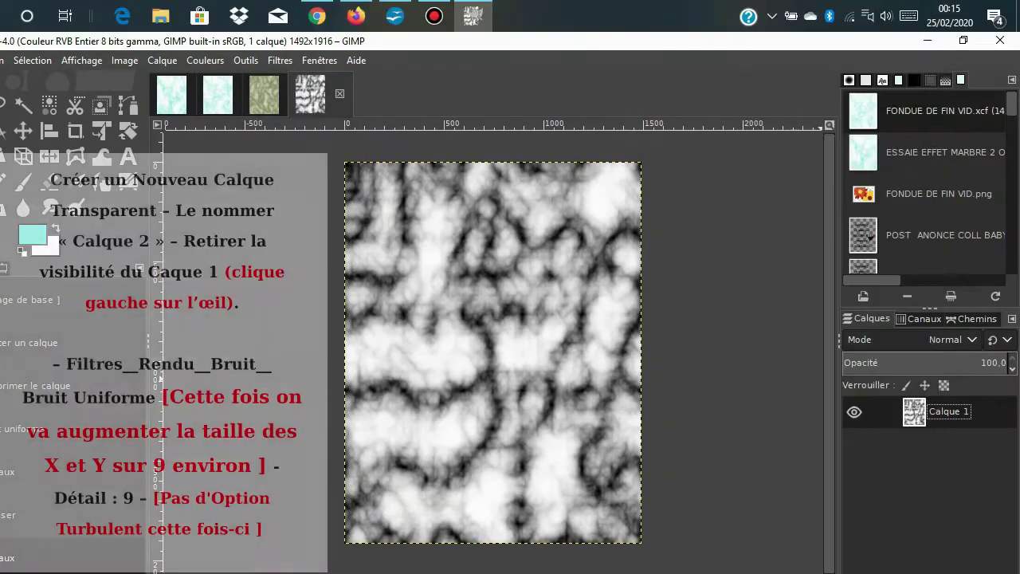
Add a transparent 1492 x 1916 px layer named Calque 2 and hide Calque 1.
{"action": "key", "text": "ctrl+shift+n"}
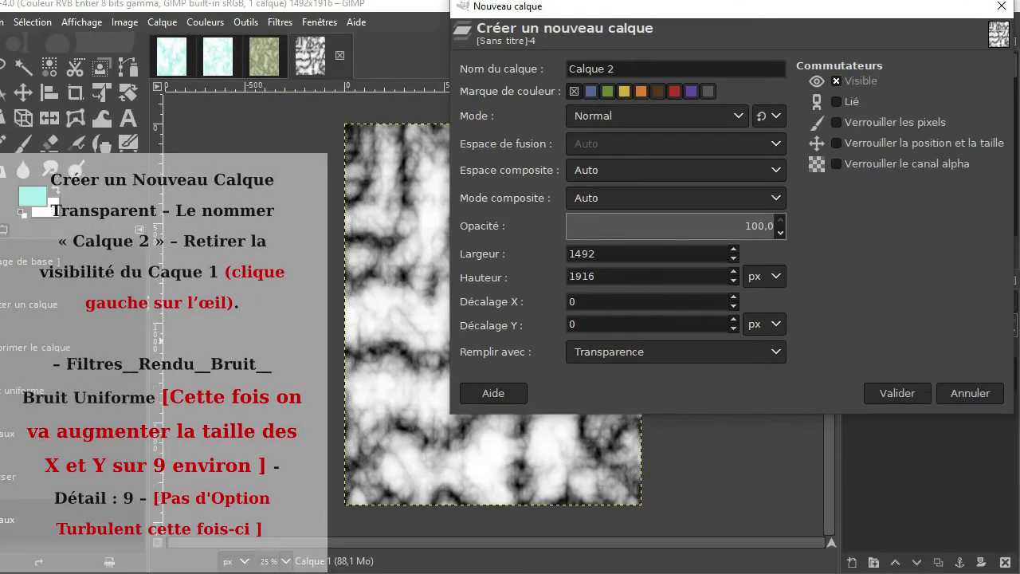
{"action": "key", "text": "Return"}
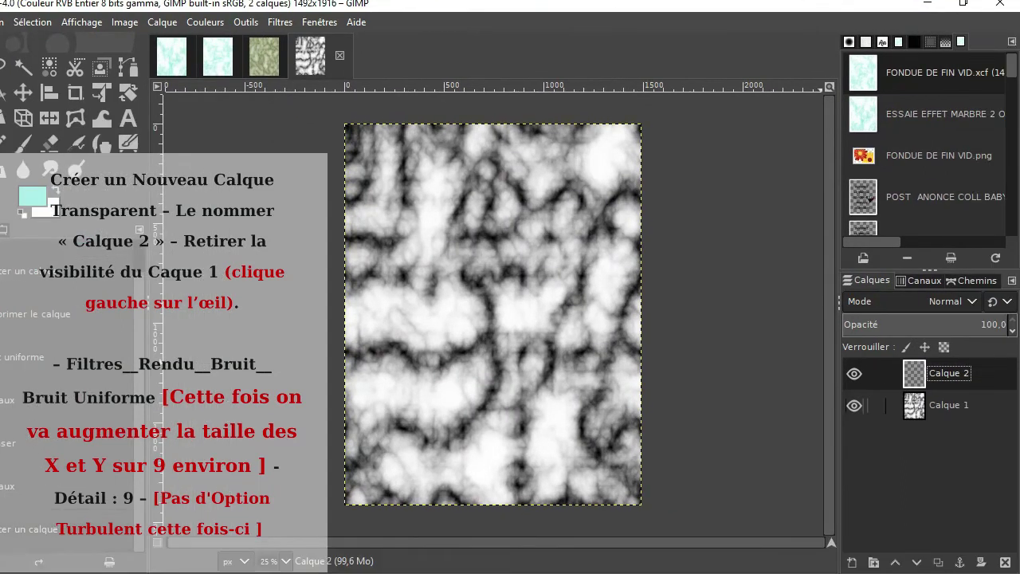
{"action": "left_click", "coordinate": [854, 405]}
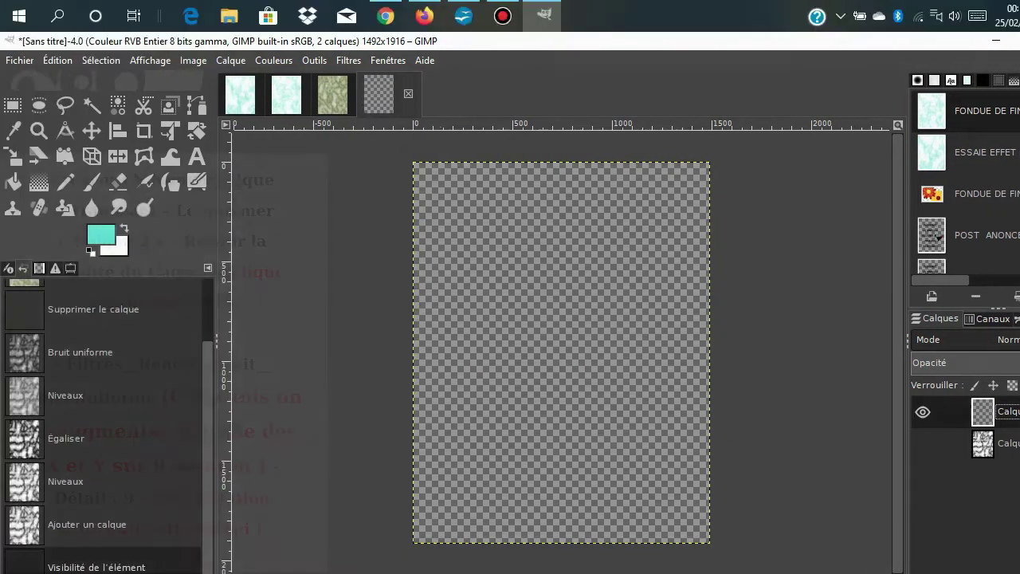
Render Bruit uniforme on Calque 2 with X and Y sizes 9.571, detail 9 and Turbulent off.
{"action": "left_click", "coordinate": [280, 21]}
{"action": "mouse_move", "coordinate": [368, 331]}
{"action": "mouse_move", "coordinate": [575, 348]}
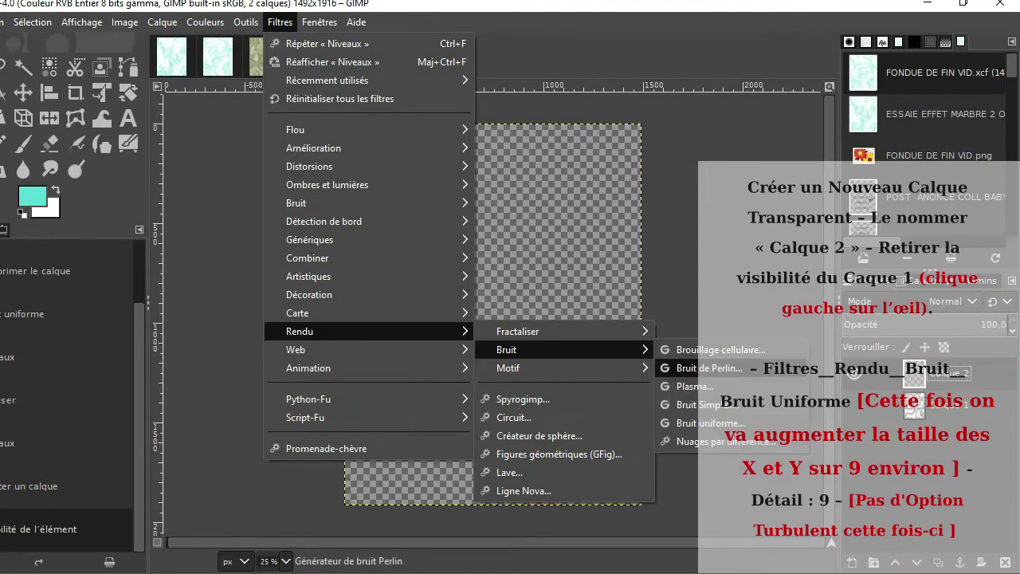
{"action": "left_click", "coordinate": [771, 421]}
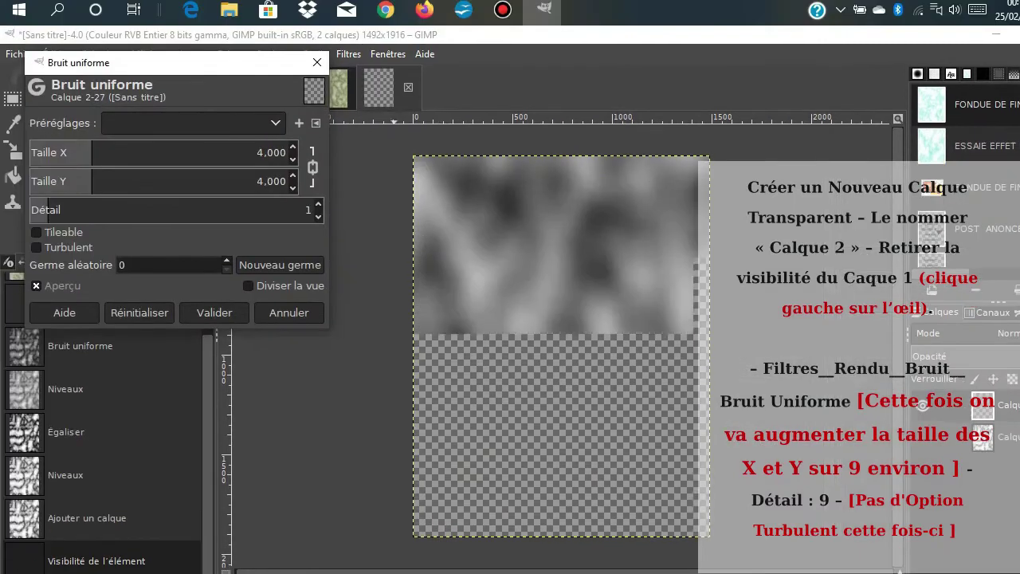
{"action": "left_click_drag", "start_coordinate": [92, 146], "coordinate": [183, 153]}
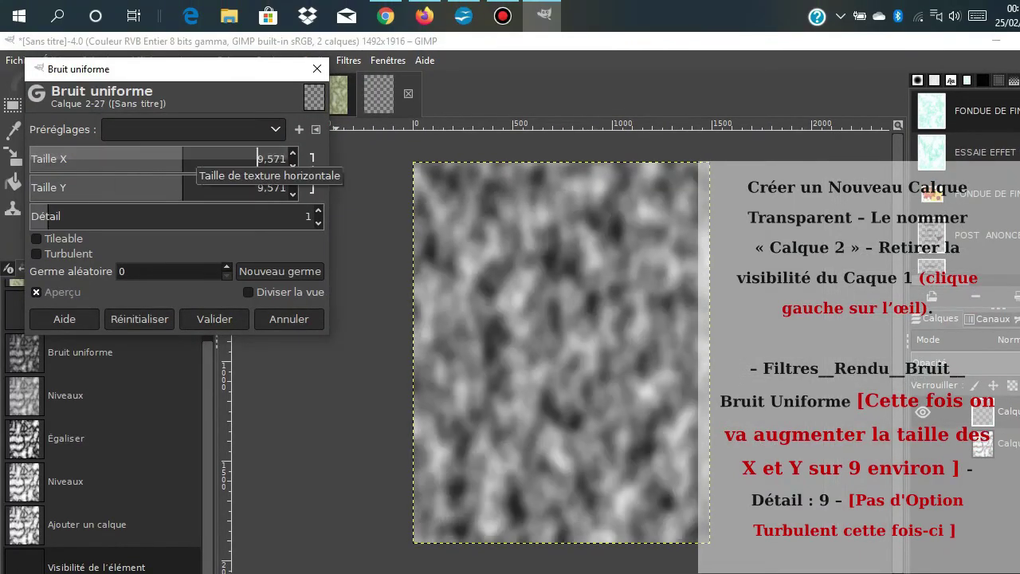
{"action": "left_click_drag", "start_coordinate": [104, 210], "coordinate": [142, 210]}
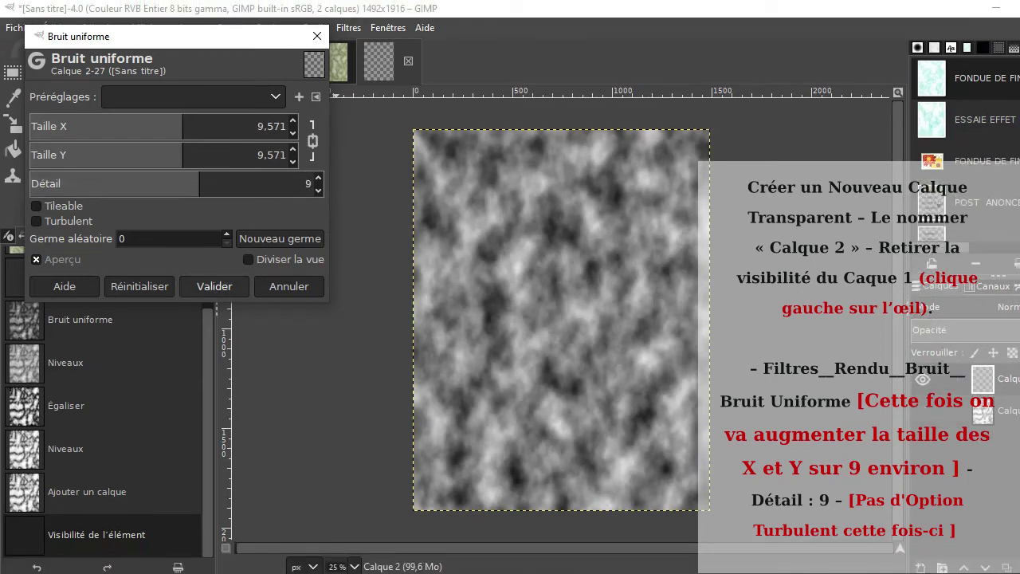
{"action": "left_click", "coordinate": [213, 286]}
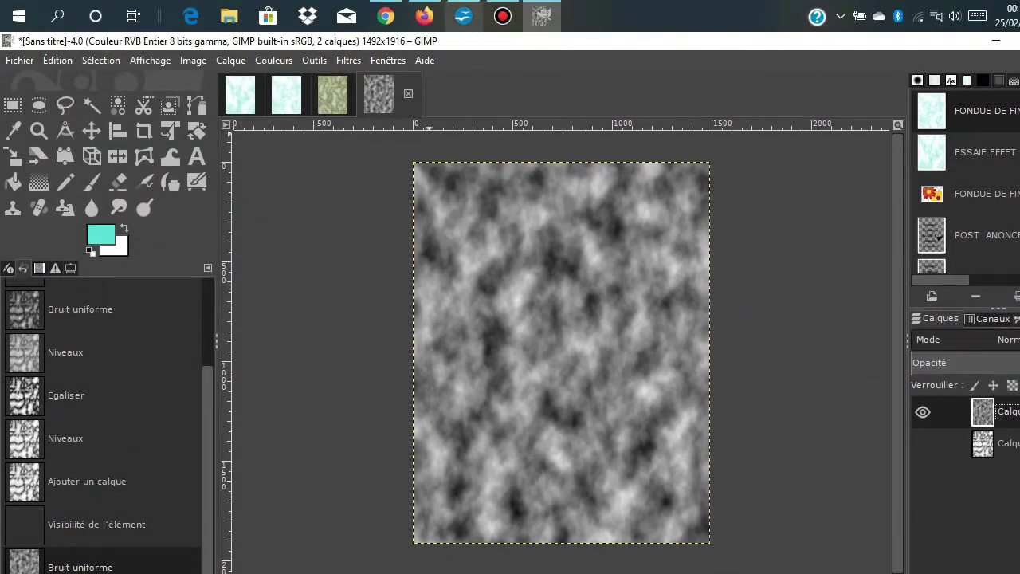
Apply Levels to Calque 2 with the midtone input value at 2.00.
{"action": "left_click", "coordinate": [272, 60]}
{"action": "left_click", "coordinate": [289, 248]}
{"action": "left_click", "coordinate": [228, 264]}
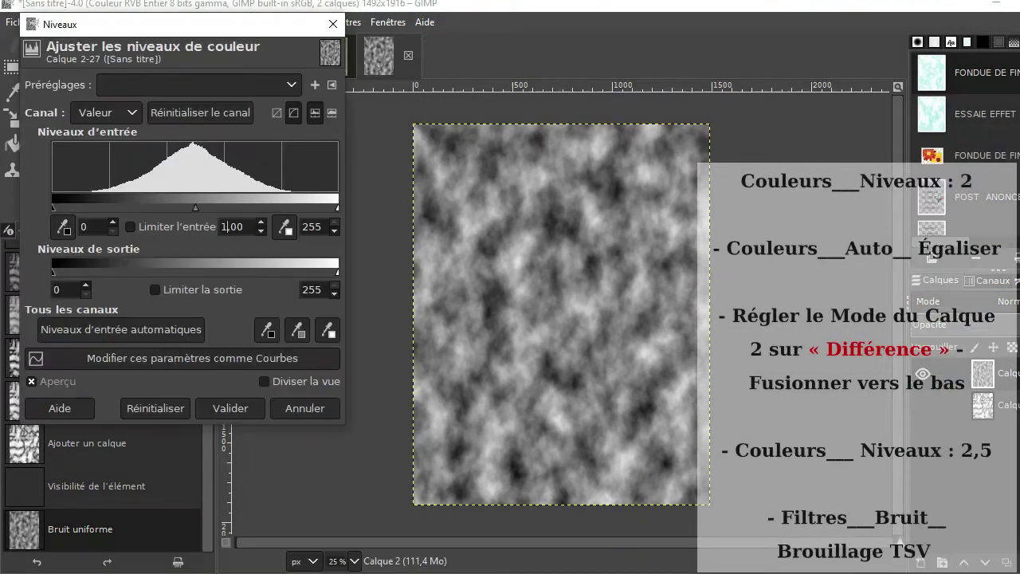
{"action": "key", "text": "Return"}
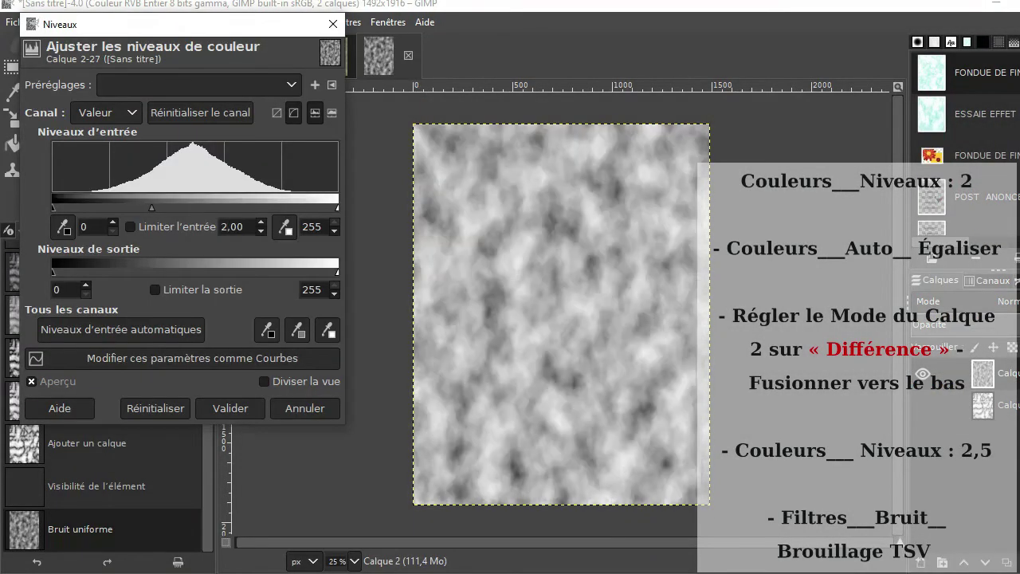
{"action": "left_click", "coordinate": [231, 408]}
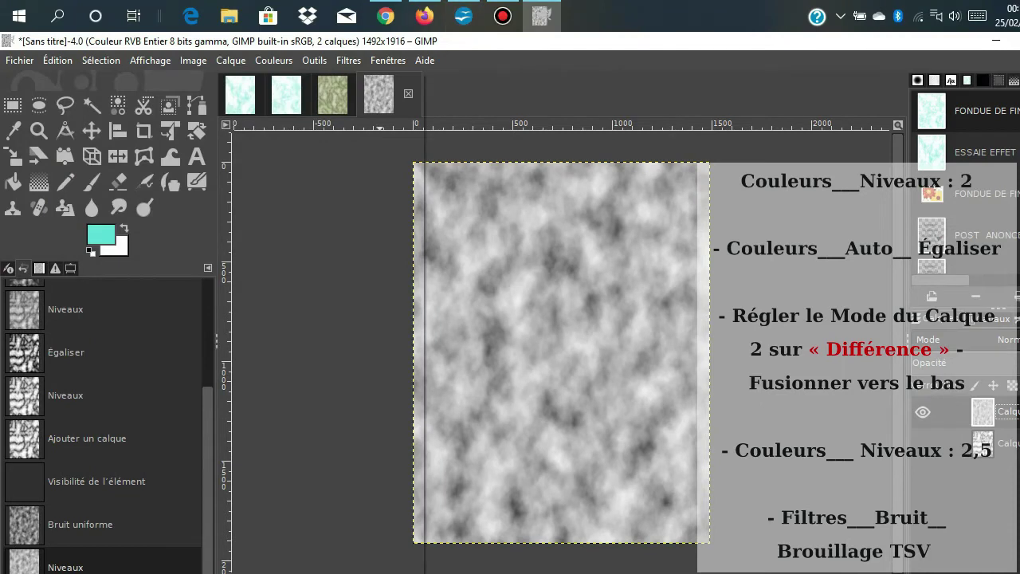
Equalize (Égaliser) the colors of Calque 2 automatically.
{"action": "left_click", "coordinate": [273, 60]}
{"action": "mouse_move", "coordinate": [274, 341]}
{"action": "left_click", "coordinate": [462, 341]}
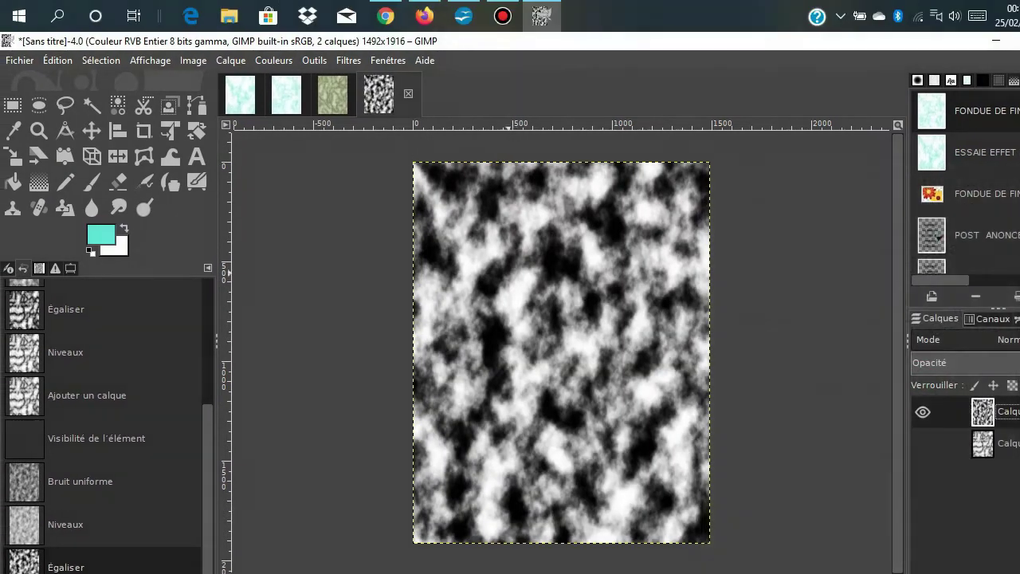
Set the blend mode of Calque 2 to Différence and make Calque 1 visible again.
{"action": "left_click", "coordinate": [996, 340]}
{"action": "scroll", "coordinate": [985, 415], "scroll_direction": "down", "scroll_amount": 20}
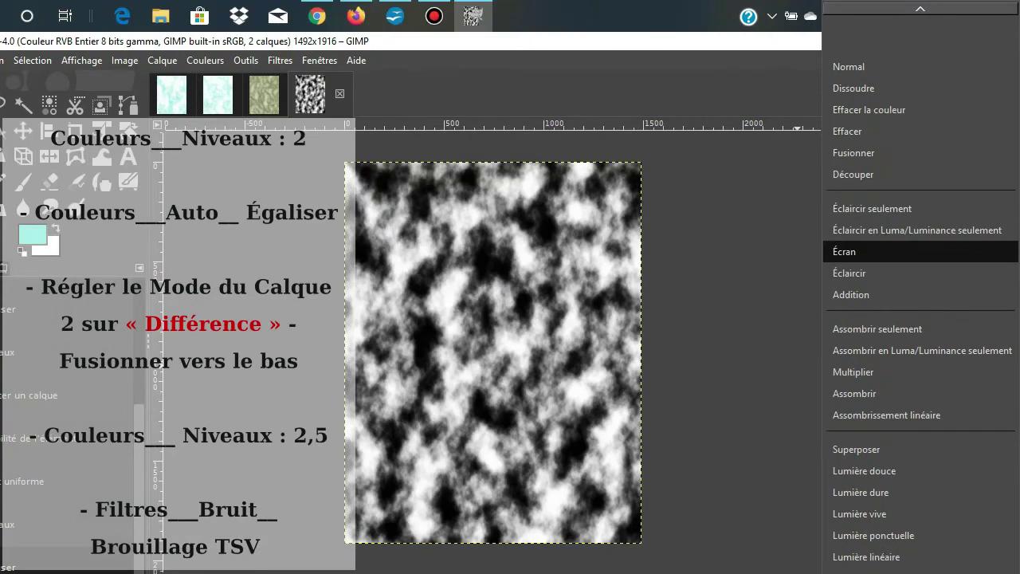
{"action": "scroll", "coordinate": [921, 261], "scroll_direction": "down", "scroll_amount": 12}
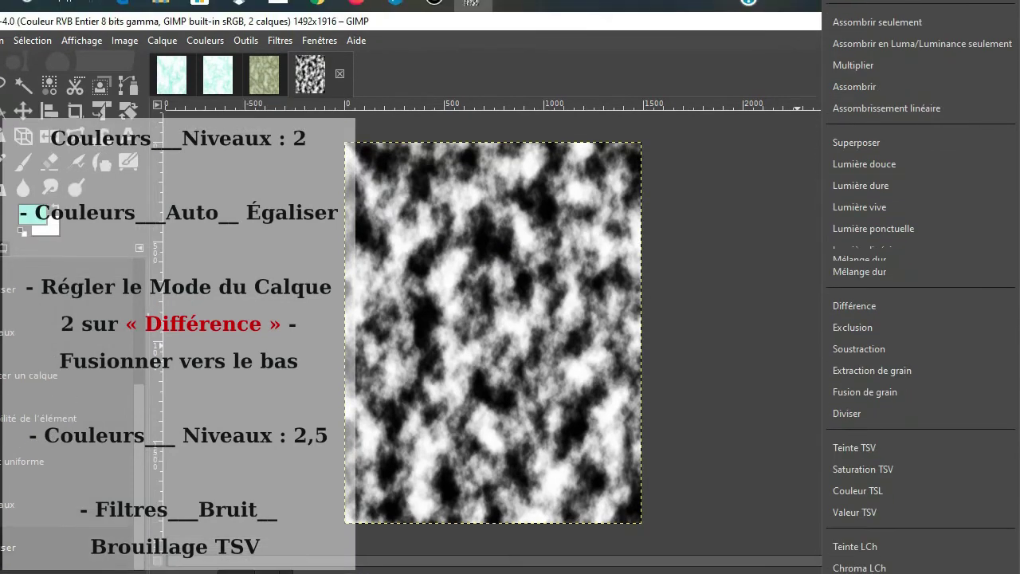
{"action": "left_click", "coordinate": [856, 326]}
{"action": "scroll", "coordinate": [949, 327], "scroll_direction": "down", "scroll_amount": 5}
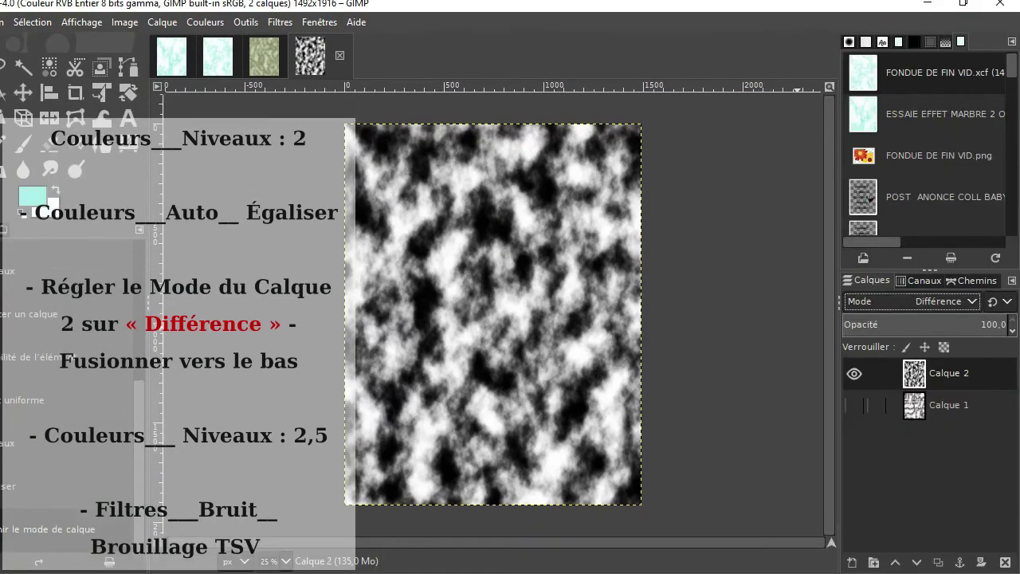
{"action": "left_click", "coordinate": [854, 430]}
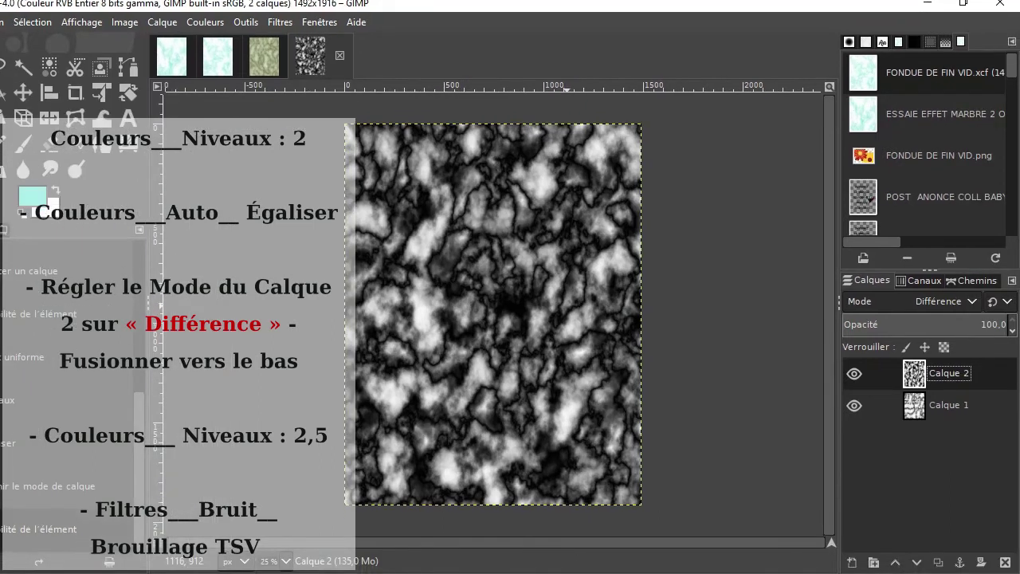
Merge Calque 2 down into Calque 1 and delete the extra layer filled with the foreground color.
{"action": "right_click", "coordinate": [916, 373]}
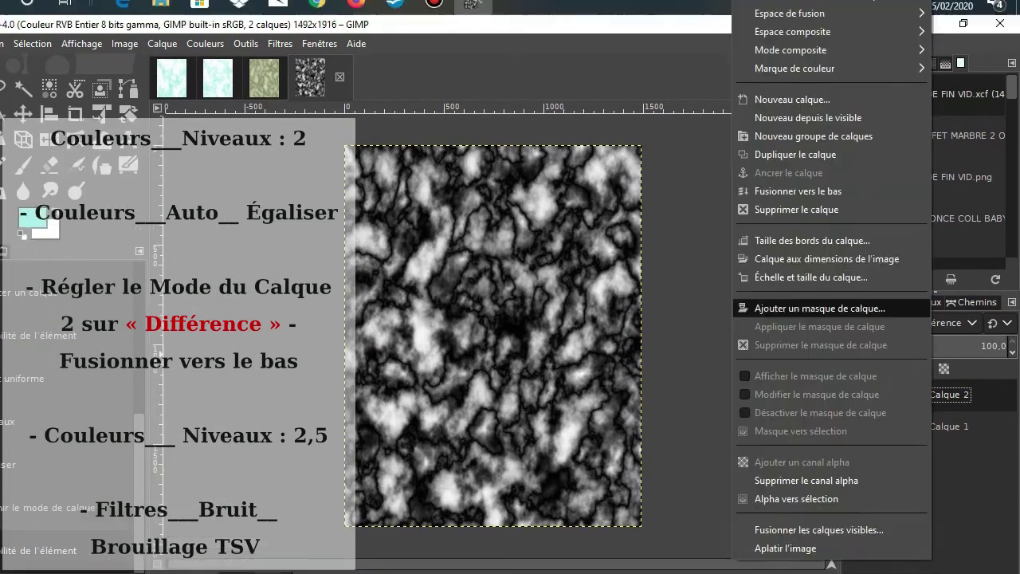
{"action": "left_click", "coordinate": [797, 180]}
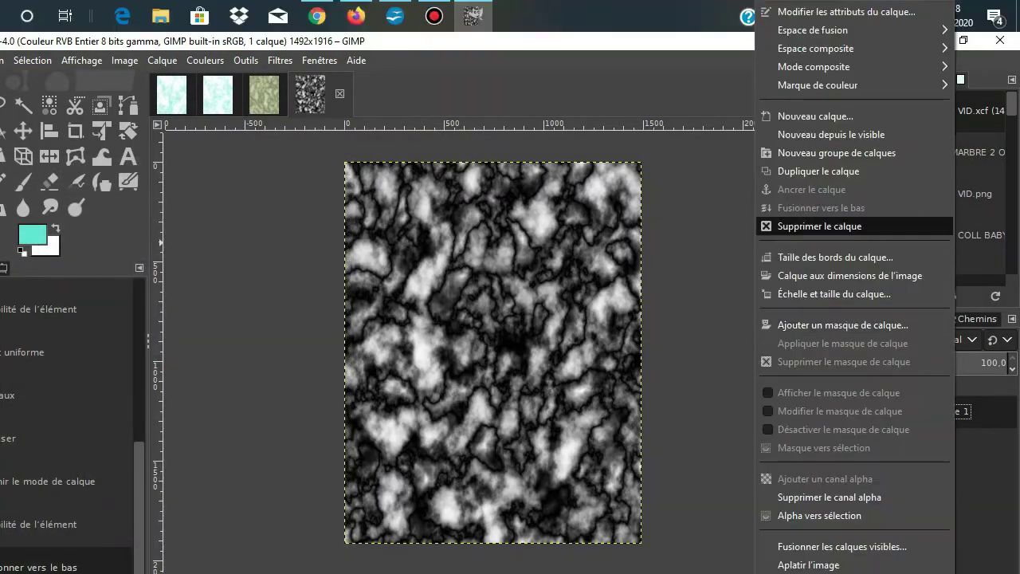
{"action": "left_click", "coordinate": [820, 226]}
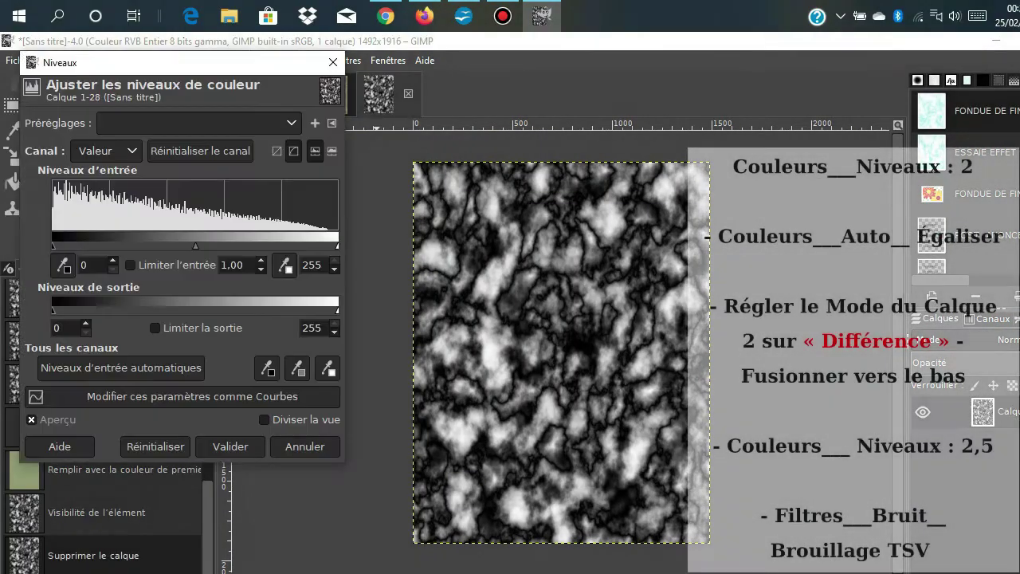
Apply Levels to Calque 1 with the midtone input value at 2.50.
{"action": "left_click", "coordinate": [227, 264]}
{"action": "key", "text": "BackSpace"}
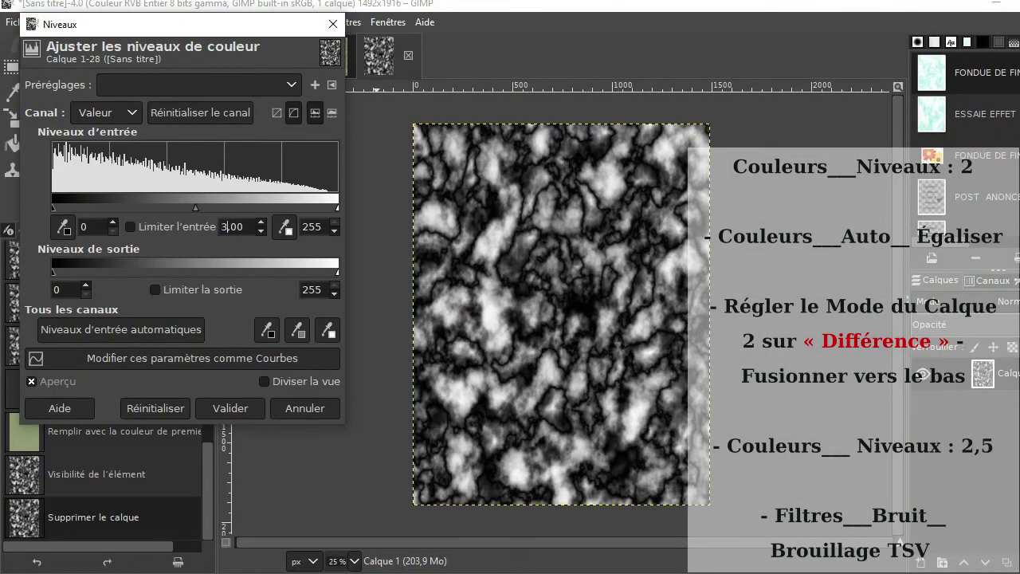
{"action": "key", "text": "Return"}
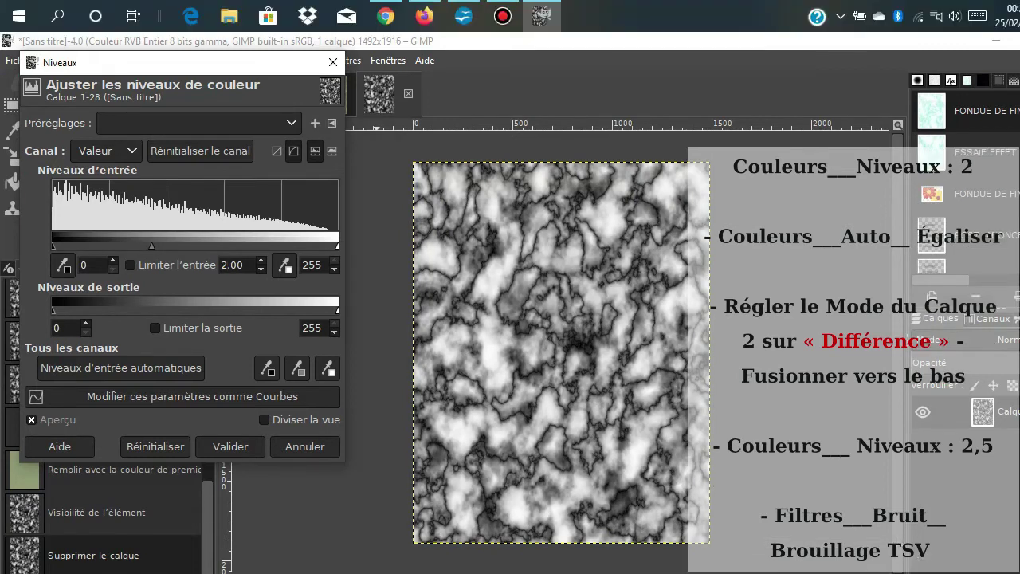
{"action": "left_click", "coordinate": [237, 227]}
{"action": "key", "text": "BackSpace"}
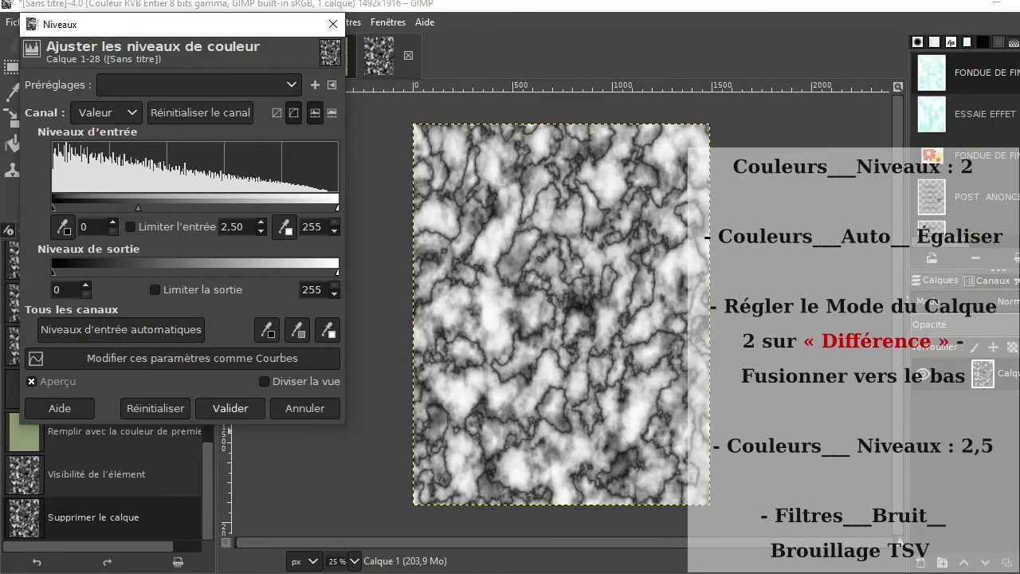
{"action": "left_click", "coordinate": [231, 408]}
Apply the Brouillage TSV noise filter to Calque 1 with Valeur at 1.000 and a new random seed.
{"action": "left_click", "coordinate": [348, 21]}
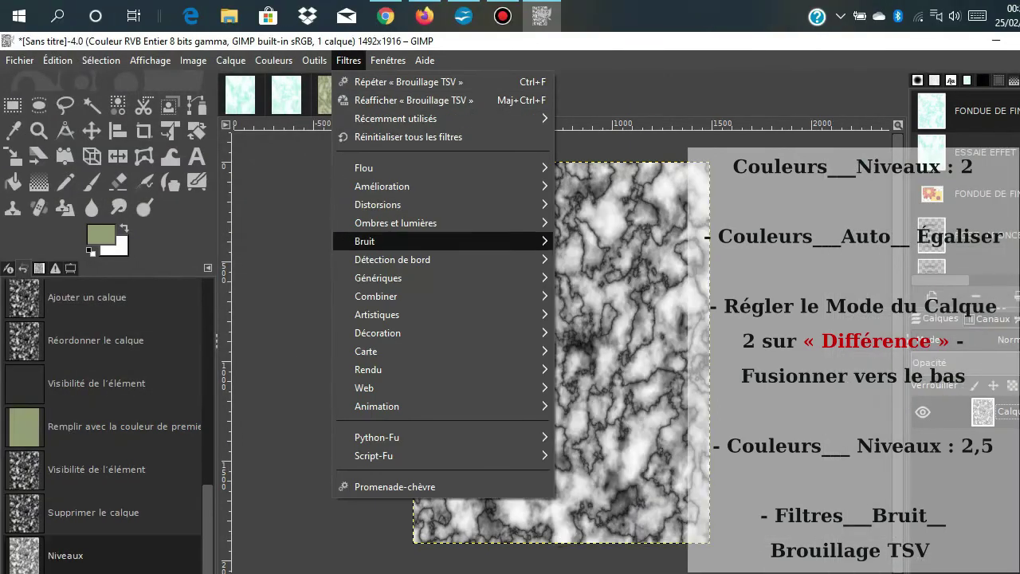
{"action": "mouse_move", "coordinate": [367, 241]}
{"action": "left_click", "coordinate": [597, 259]}
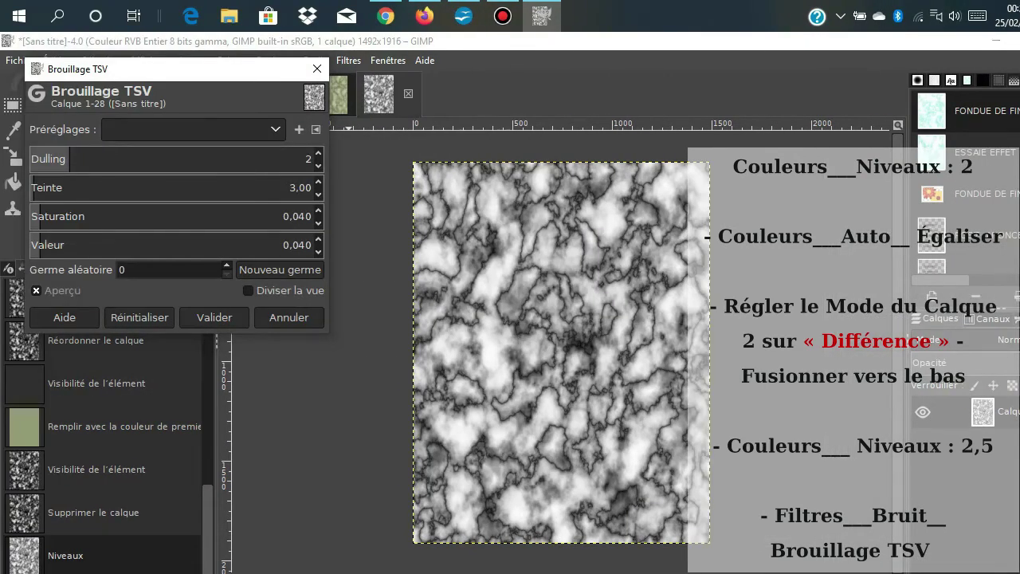
{"action": "left_click_drag", "start_coordinate": [299, 245], "coordinate": [281, 245]}
{"action": "type", "text": "1"}
{"action": "key", "text": "Return"}
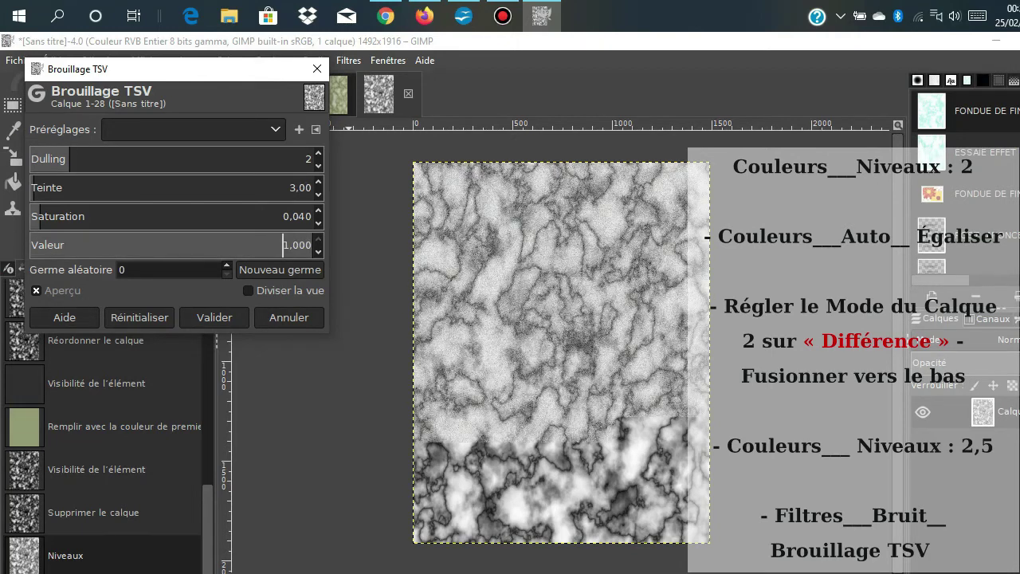
{"action": "left_click", "coordinate": [280, 269]}
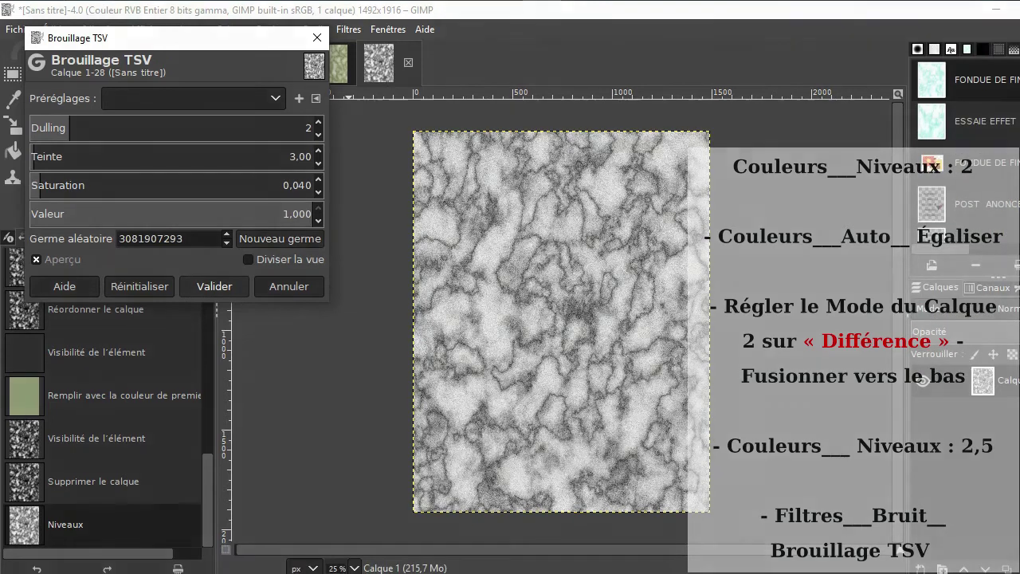
{"action": "left_click", "coordinate": [214, 317]}
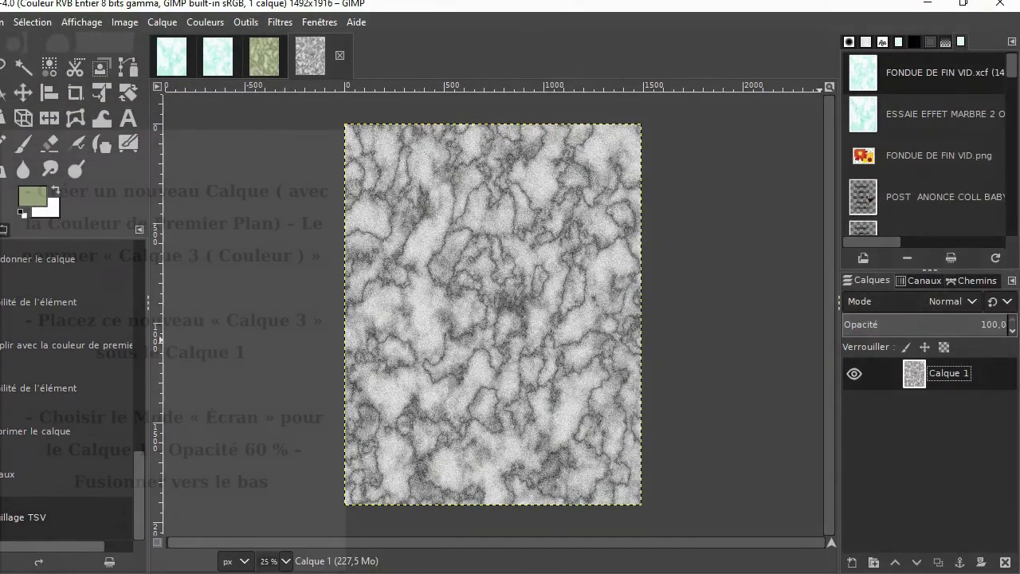
Create a layer named "Calque 3 ( Couleur )" filled with the foreground color and place it below Calque 1.
{"action": "right_click", "coordinate": [1006, 398]}
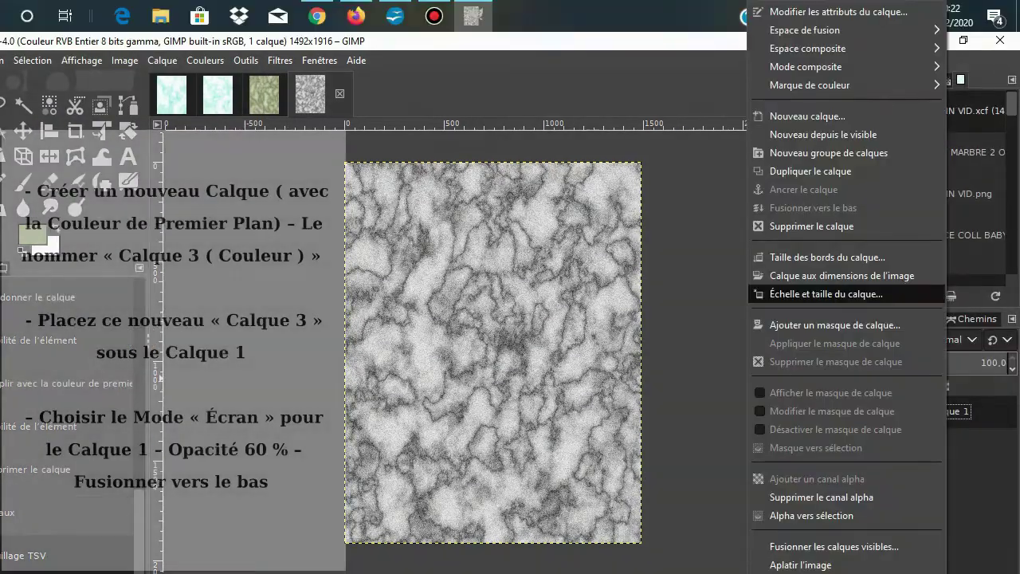
{"action": "left_click", "coordinate": [818, 119]}
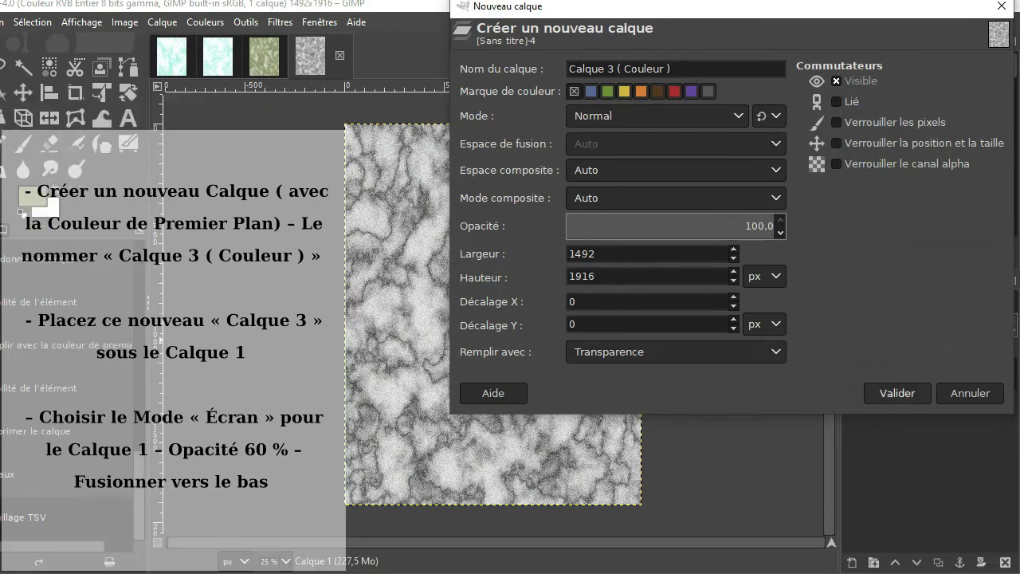
{"action": "left_click", "coordinate": [675, 352]}
{"action": "left_click", "coordinate": [628, 287]}
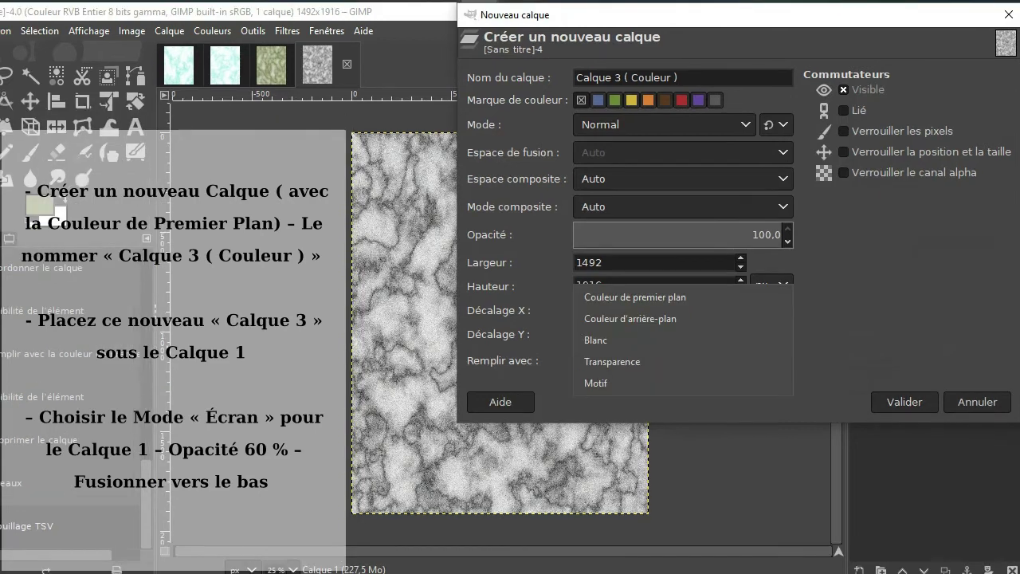
{"action": "key", "text": "Return"}
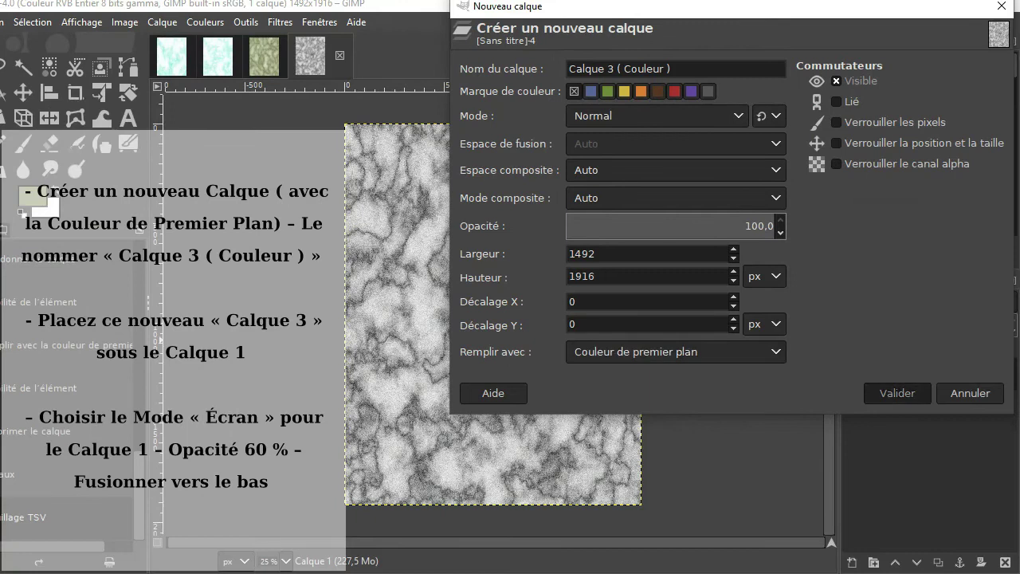
{"action": "left_click_drag", "start_coordinate": [916, 372], "coordinate": [917, 421]}
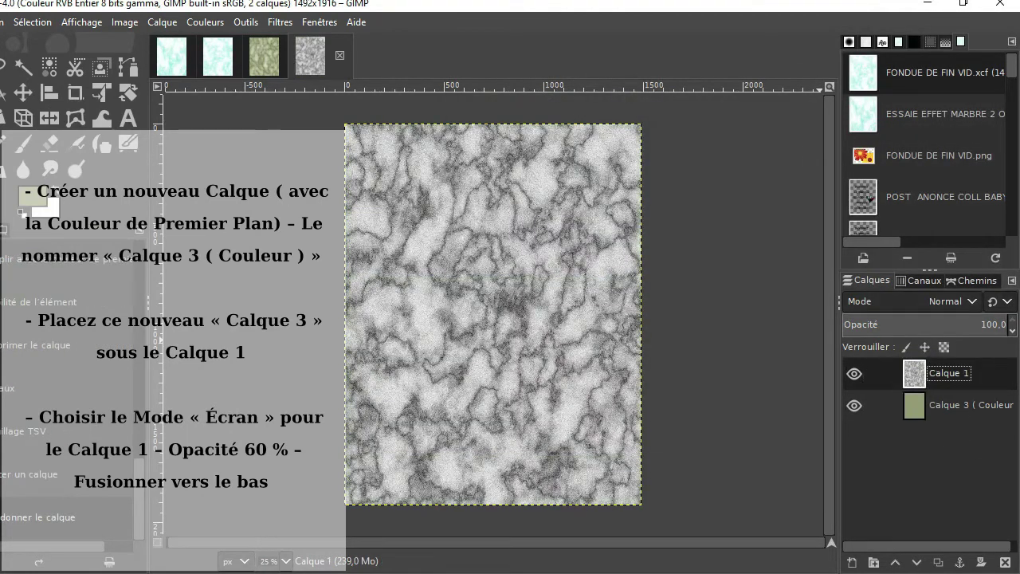
Preview several blend modes on Calque 1 and set it to Écran.
{"action": "left_click", "coordinate": [952, 302]}
{"action": "scroll", "coordinate": [893, 363], "scroll_direction": "down", "scroll_amount": 8}
{"action": "left_click", "coordinate": [877, 392]}
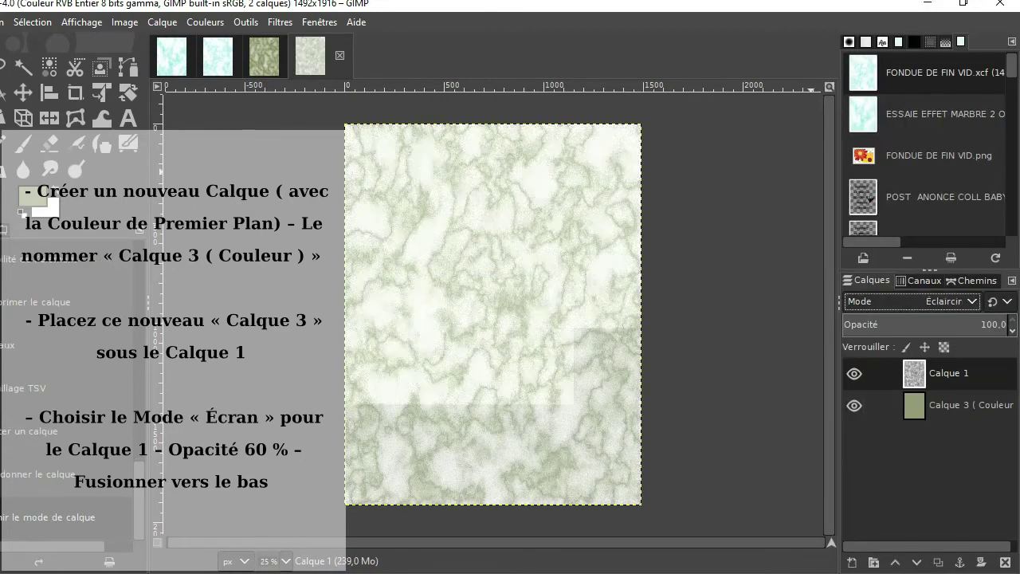
{"action": "scroll", "coordinate": [867, 302], "scroll_direction": "down", "scroll_amount": 2}
{"action": "scroll", "coordinate": [867, 302], "scroll_direction": "down", "scroll_amount": 5}
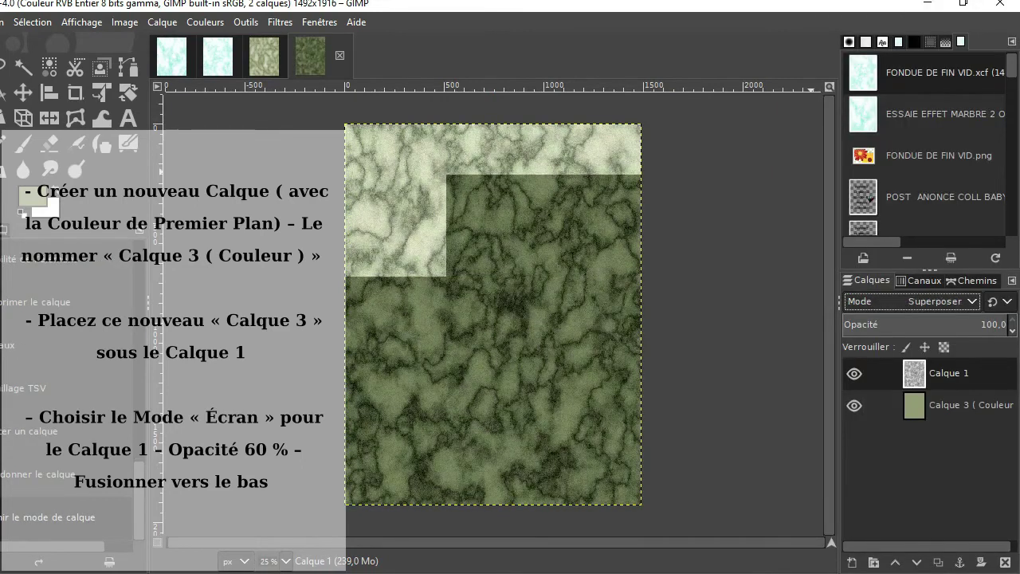
{"action": "scroll", "coordinate": [867, 301], "scroll_direction": "down", "scroll_amount": 4}
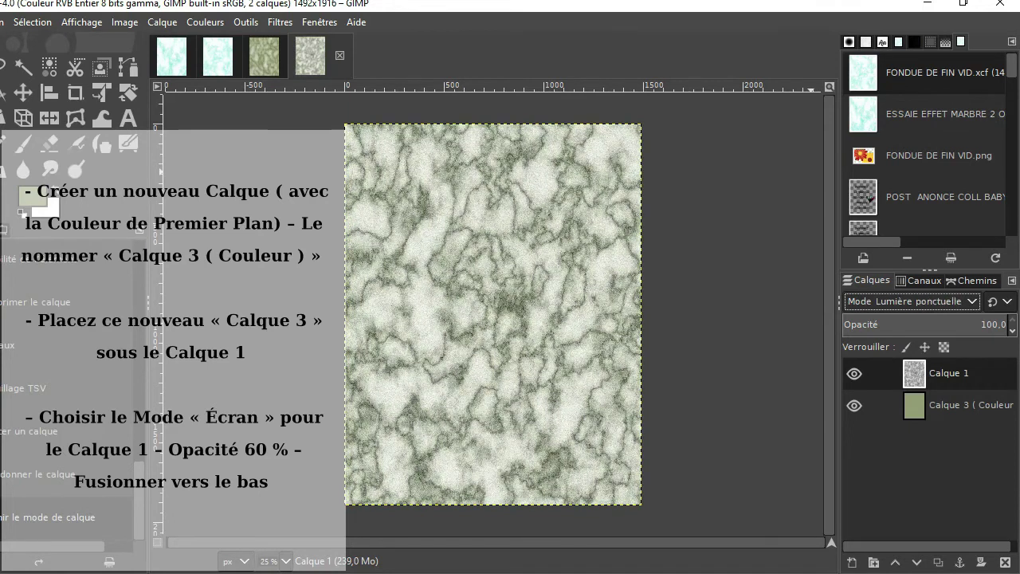
{"action": "scroll", "coordinate": [909, 301], "scroll_direction": "down", "scroll_amount": 6}
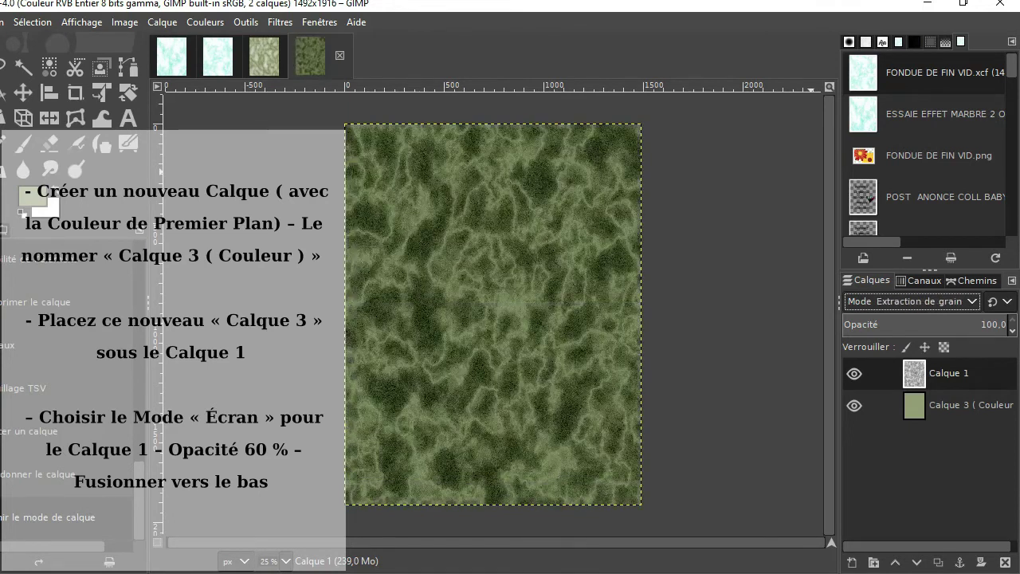
{"action": "scroll", "coordinate": [908, 301], "scroll_direction": "down", "scroll_amount": 4}
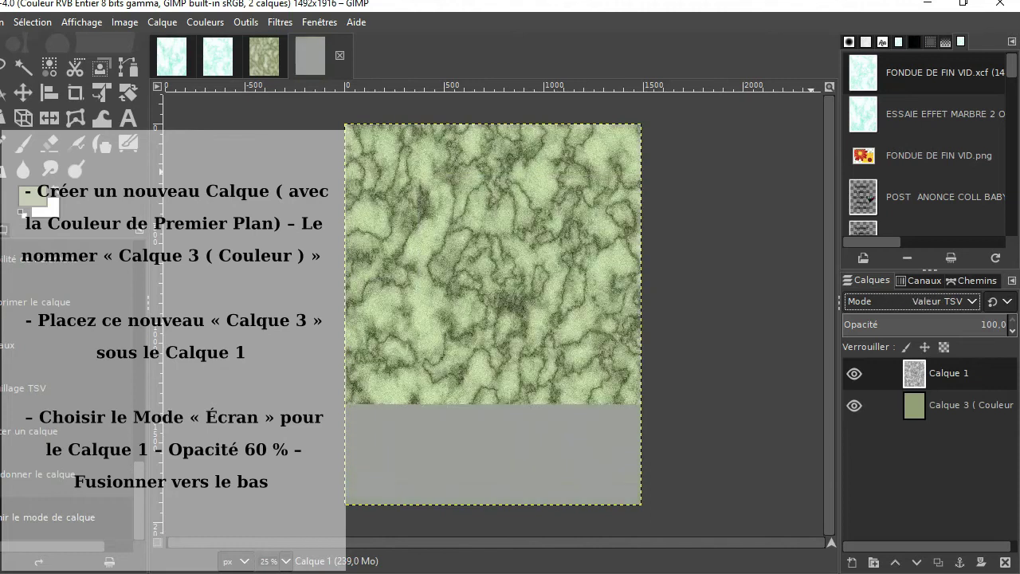
{"action": "scroll", "coordinate": [909, 301], "scroll_direction": "up", "scroll_amount": 10}
{"action": "scroll", "coordinate": [909, 302], "scroll_direction": "up", "scroll_amount": 7}
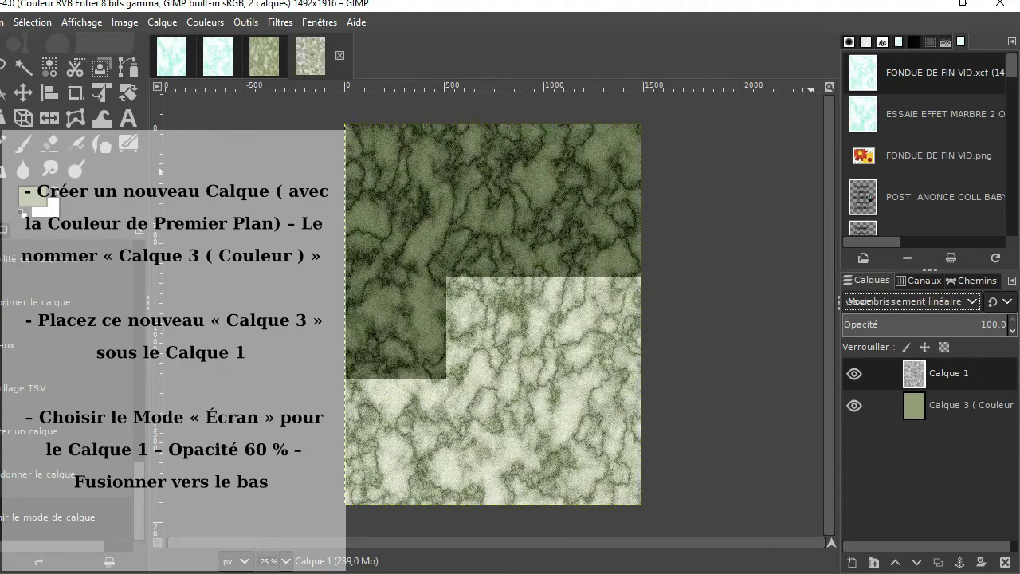
{"action": "scroll", "coordinate": [909, 301], "scroll_direction": "up", "scroll_amount": 4}
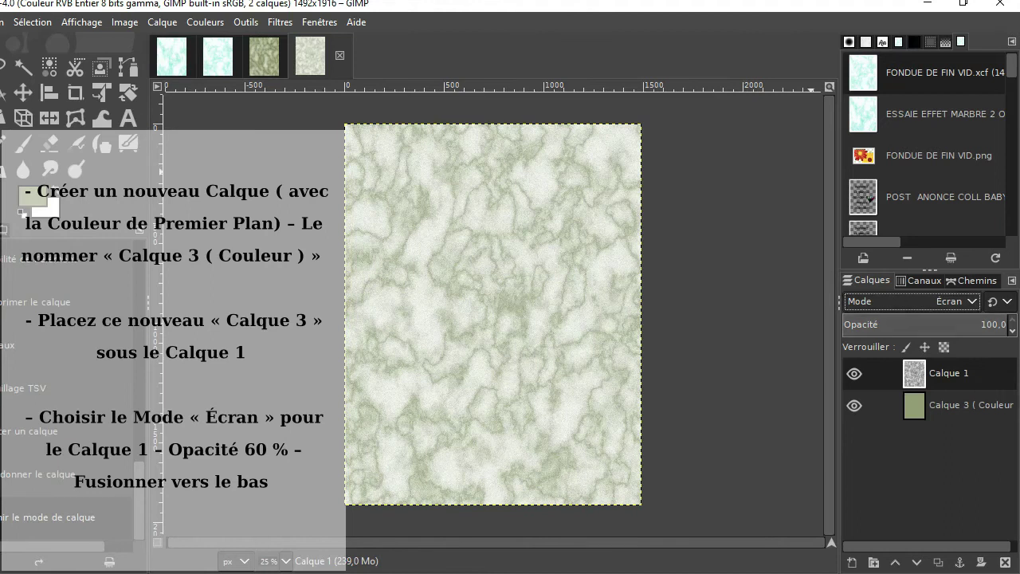
Set the opacity of Calque 1 to 60 and merge it down into Calque 3 ( Couleur ).
{"action": "left_click_drag", "start_coordinate": [980, 325], "coordinate": [945, 324]}
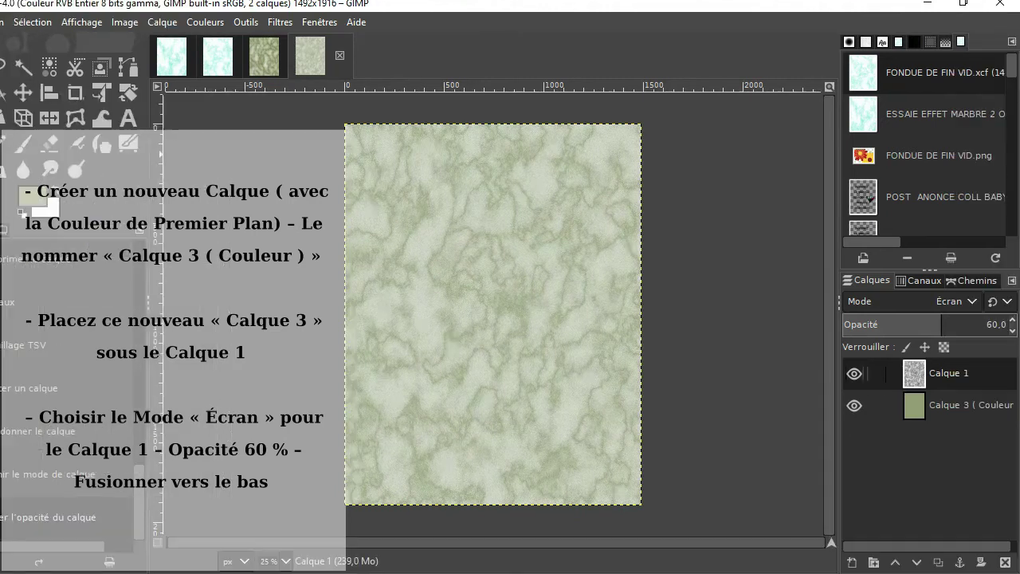
{"action": "right_click", "coordinate": [954, 373]}
{"action": "left_click", "coordinate": [813, 169]}
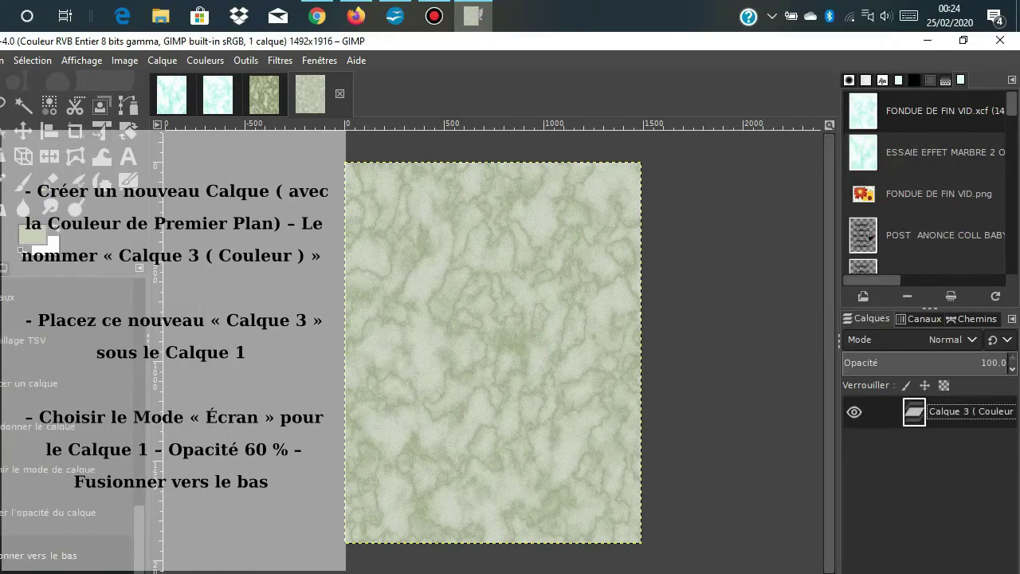
Rename the merged layer as "Méthode 2 : effet marbre".
{"action": "right_click", "coordinate": [954, 373]}
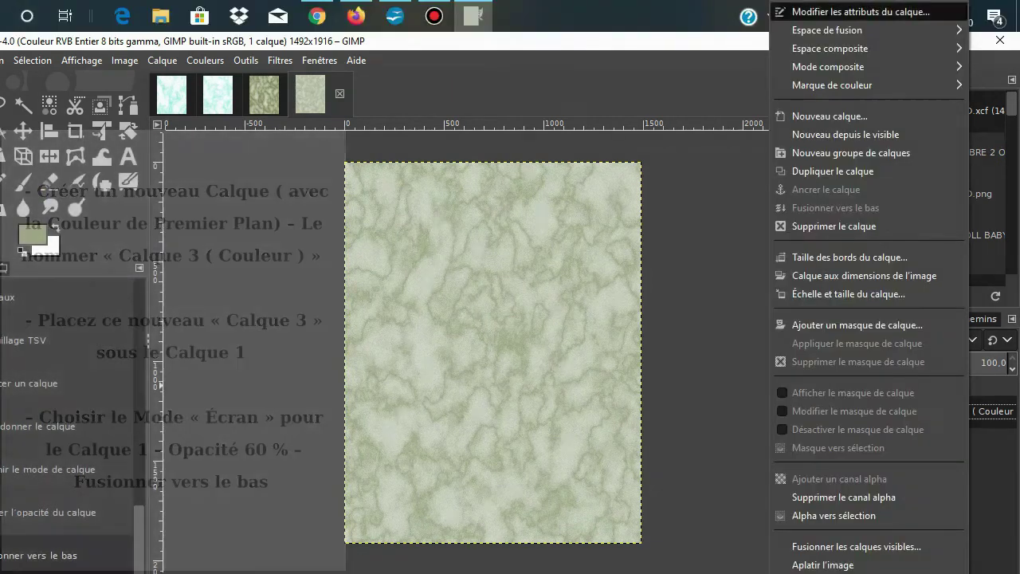
{"action": "left_click", "coordinate": [805, 9]}
{"action": "key", "text": "BackSpace"}
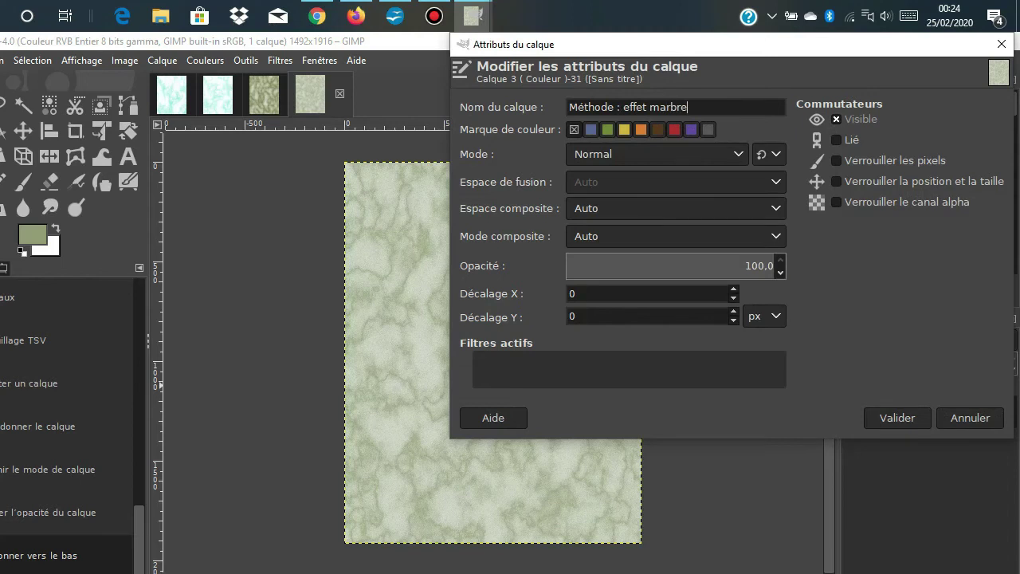
{"action": "key", "text": "Return"}
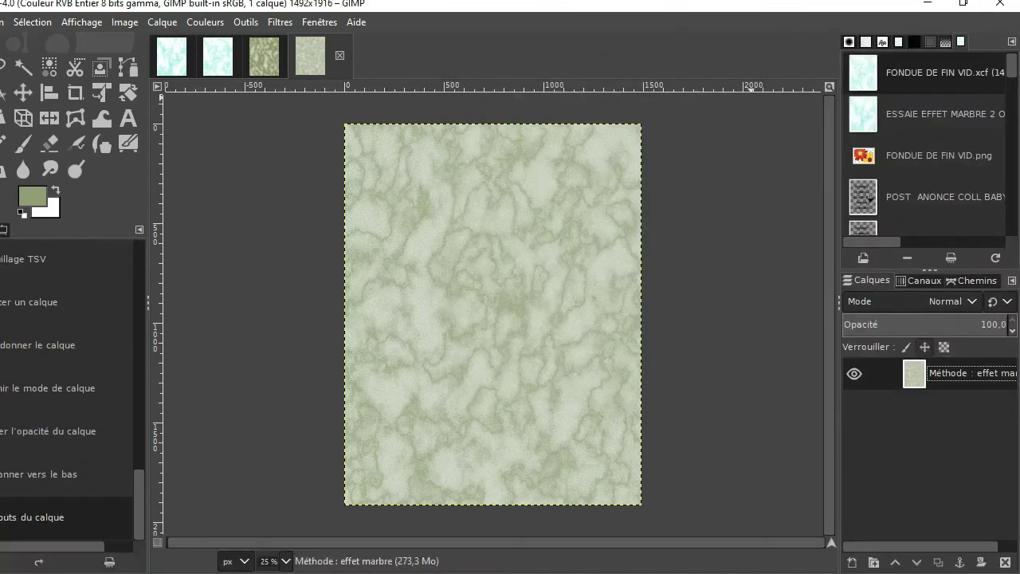
{"action": "right_click", "coordinate": [956, 412]}
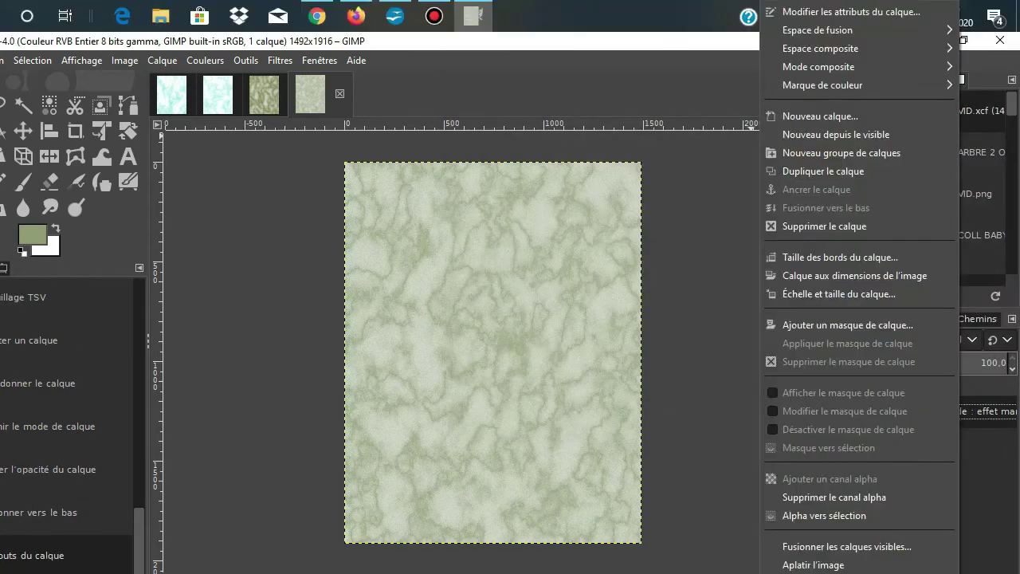
{"action": "left_click", "coordinate": [845, 11]}
{"action": "left_click", "coordinate": [564, 107]}
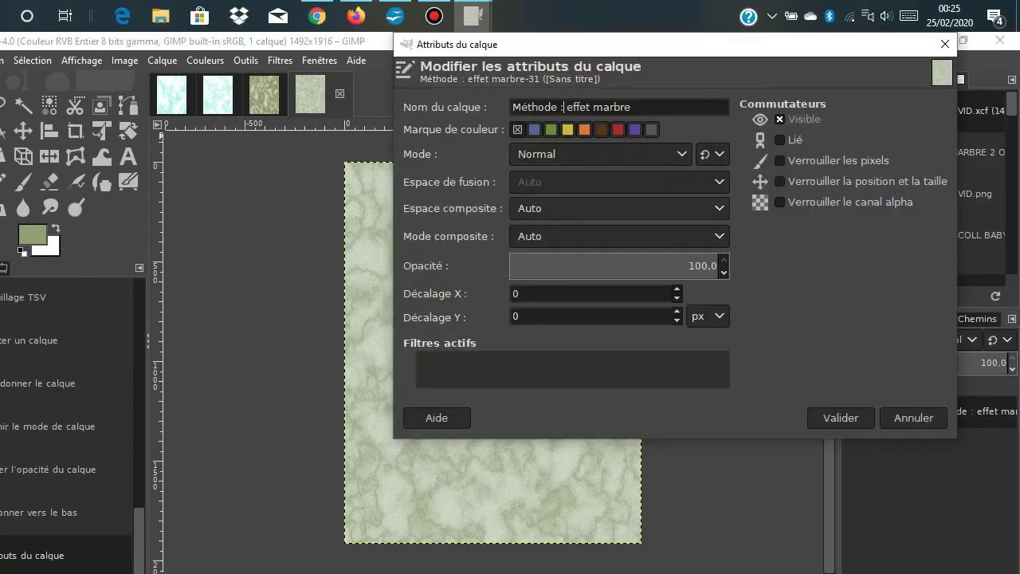
{"action": "key", "text": "Return"}
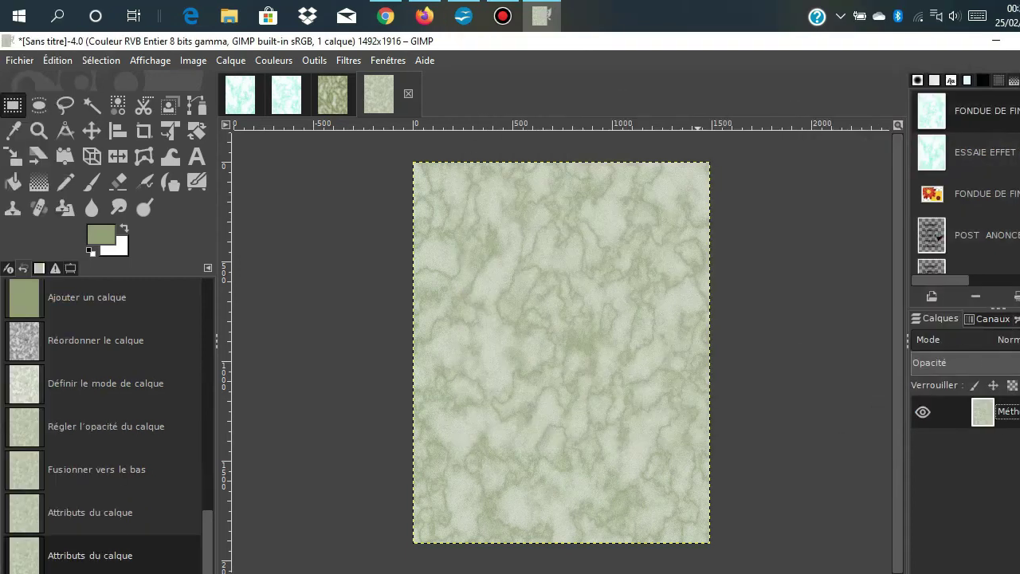
Save the image as "Effet Marbre Méthode 2.xcf" in the MARBRE folder.
{"action": "left_click", "coordinate": [19, 59]}
{"action": "left_click", "coordinate": [71, 223]}
{"action": "key", "text": "ctrl+s"}
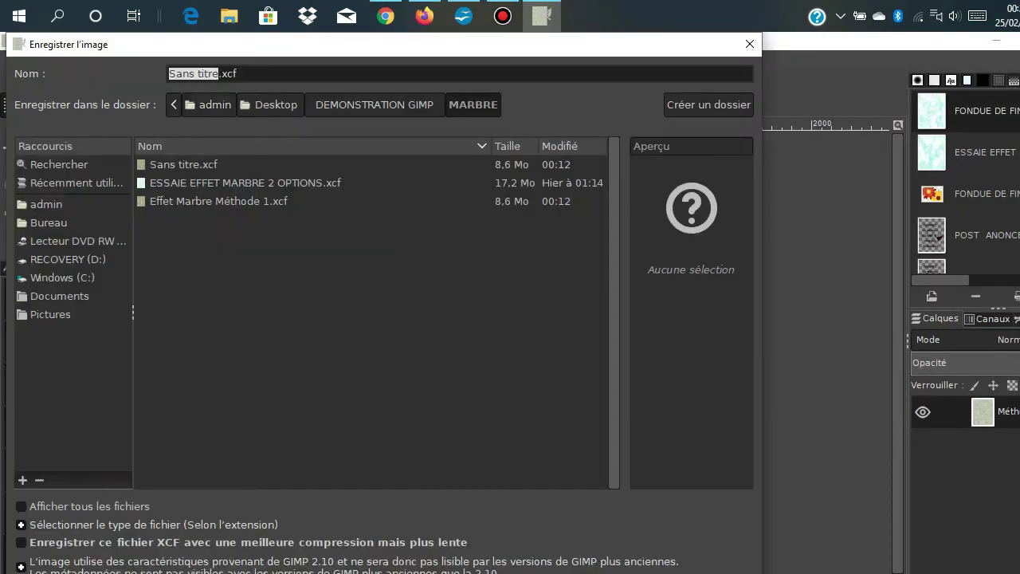
{"action": "type", "text": "Effet Marbre Méthode 2"}
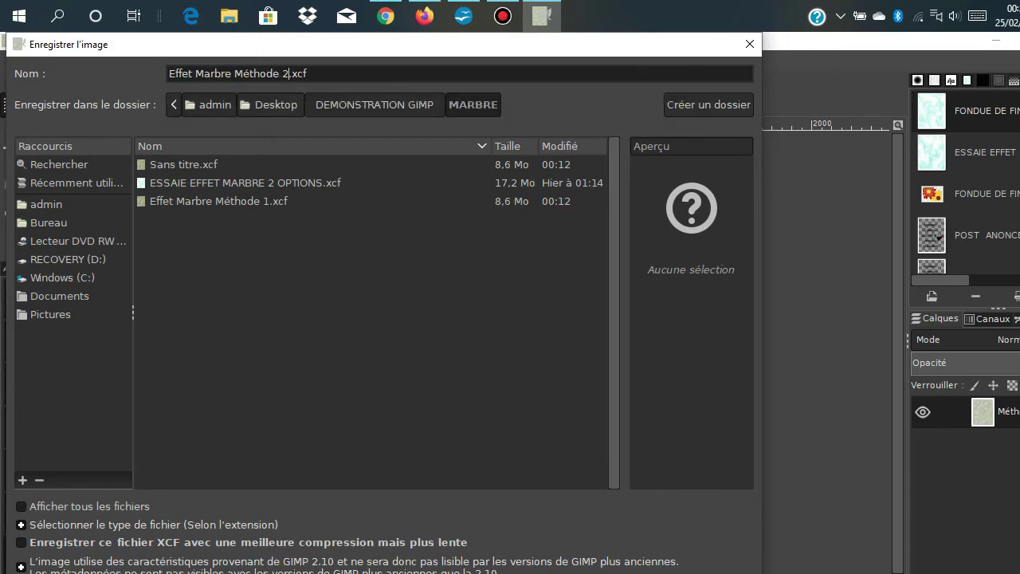
{"action": "key", "text": "Return"}
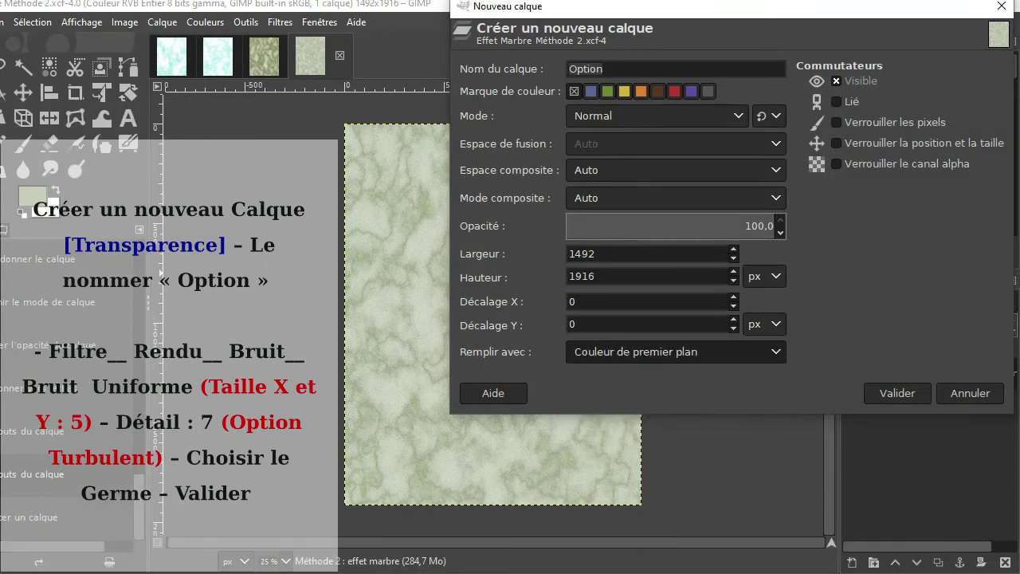
Create a new layer named "Option" filled with Transparence above the marble layer.
{"action": "left_click", "coordinate": [675, 351]}
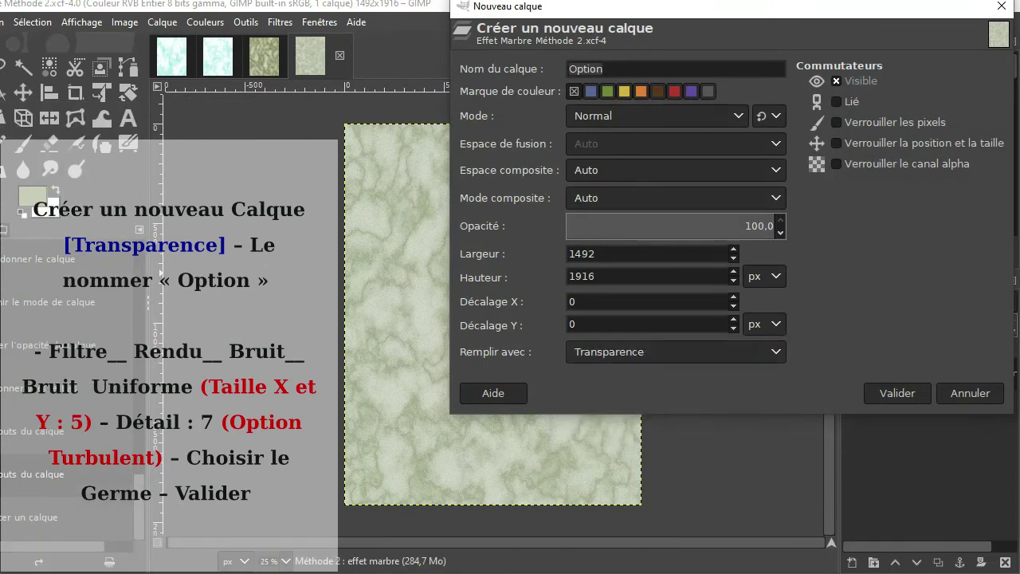
{"action": "left_click", "coordinate": [897, 393]}
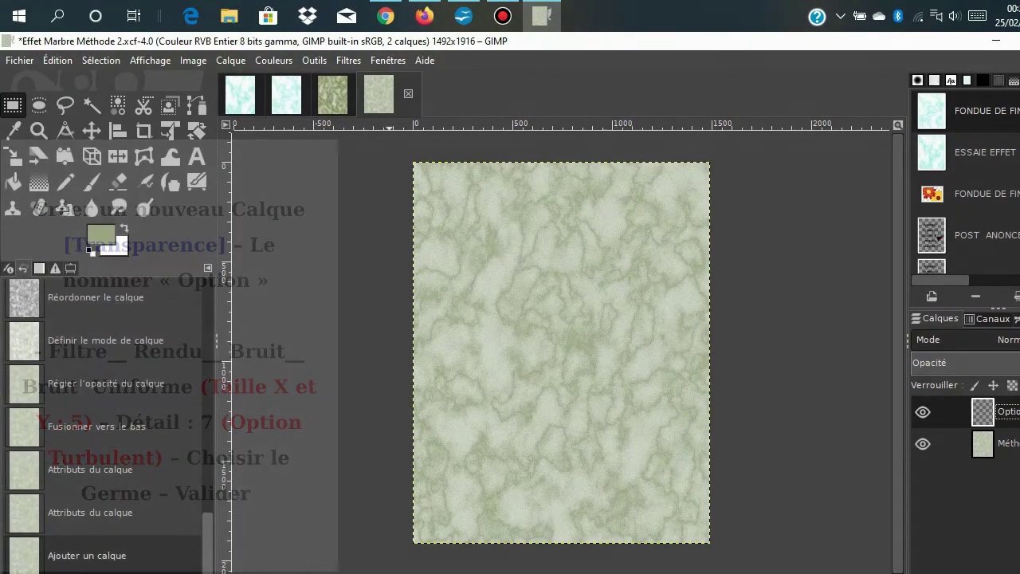
Render Bruit uniforme on the Option layer with Taille X and Y 5,106, Détail 7, Turbulent enabled and a new random seed.
{"action": "left_click", "coordinate": [349, 60]}
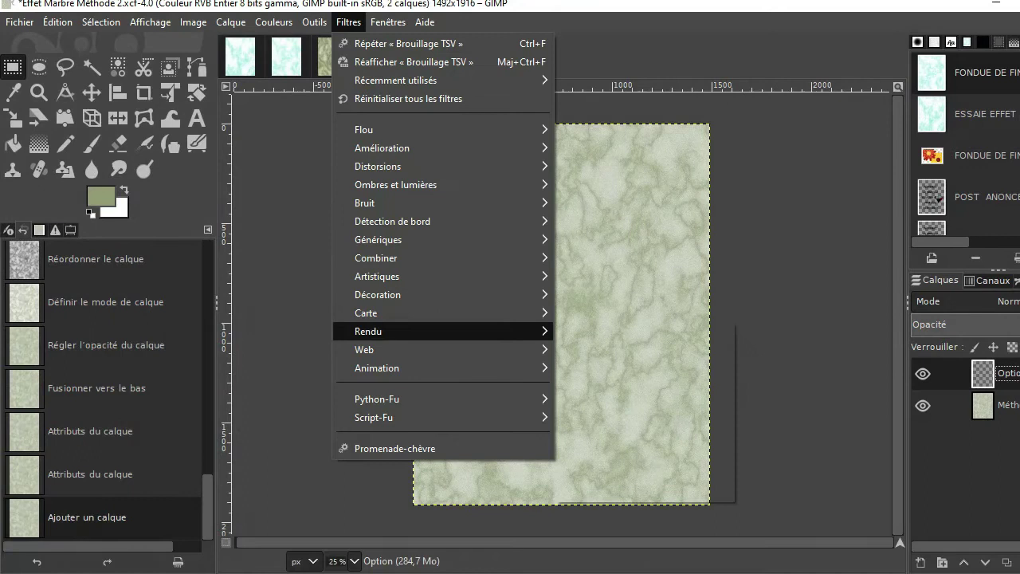
{"action": "mouse_move", "coordinate": [442, 331]}
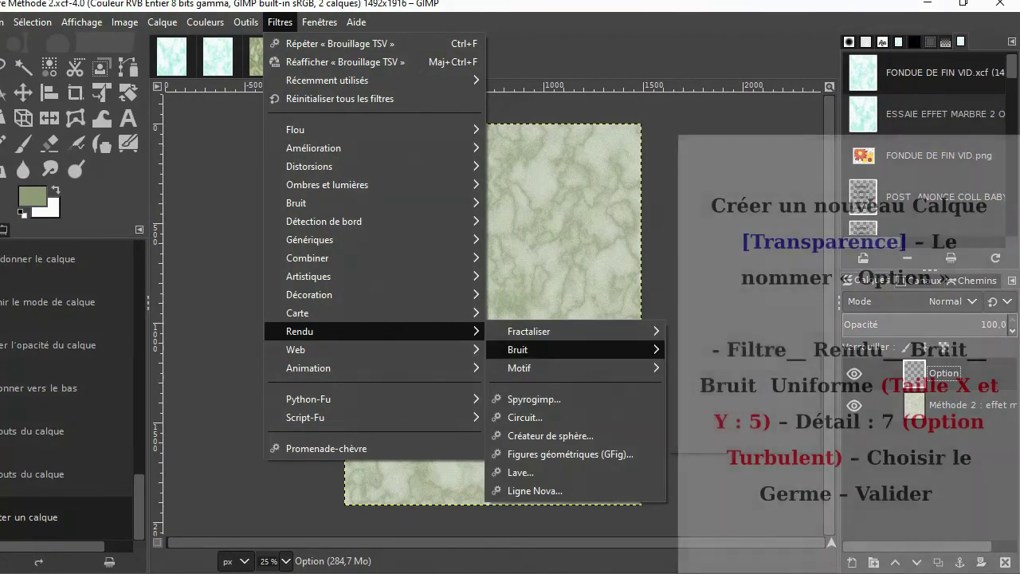
{"action": "left_click", "coordinate": [785, 422]}
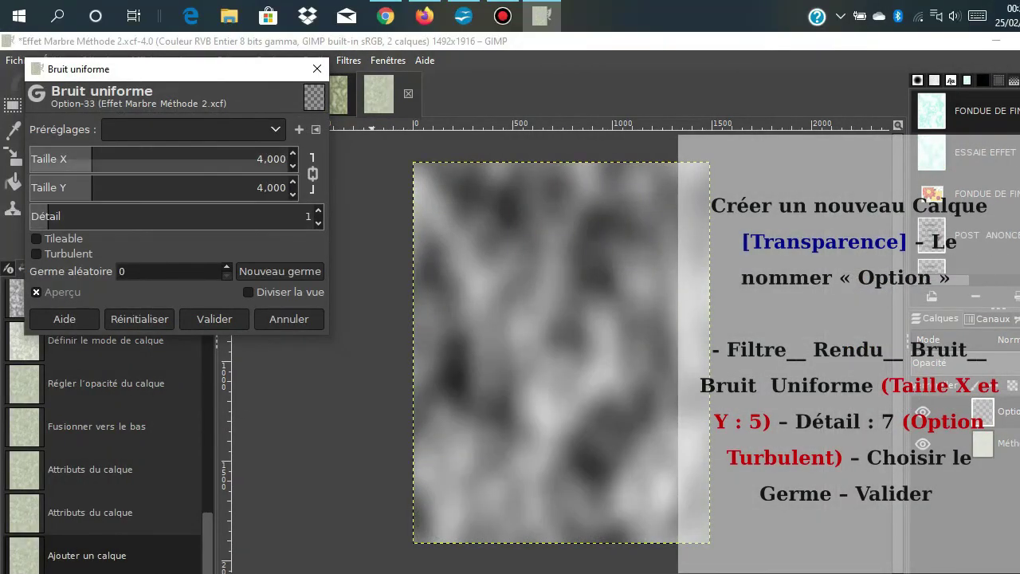
{"action": "left_click", "coordinate": [258, 159]}
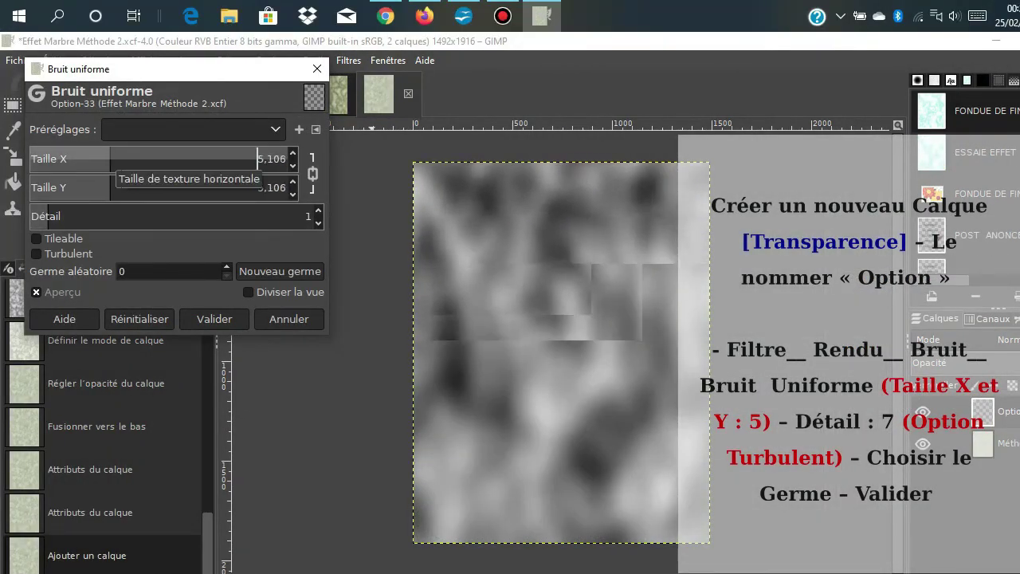
{"action": "left_click", "coordinate": [104, 210]}
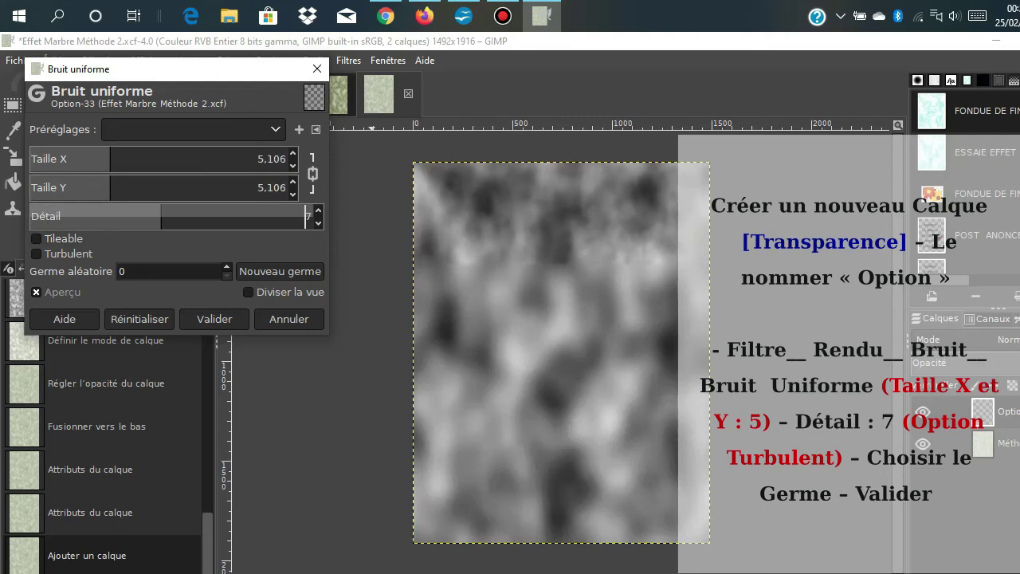
{"action": "left_click", "coordinate": [37, 254]}
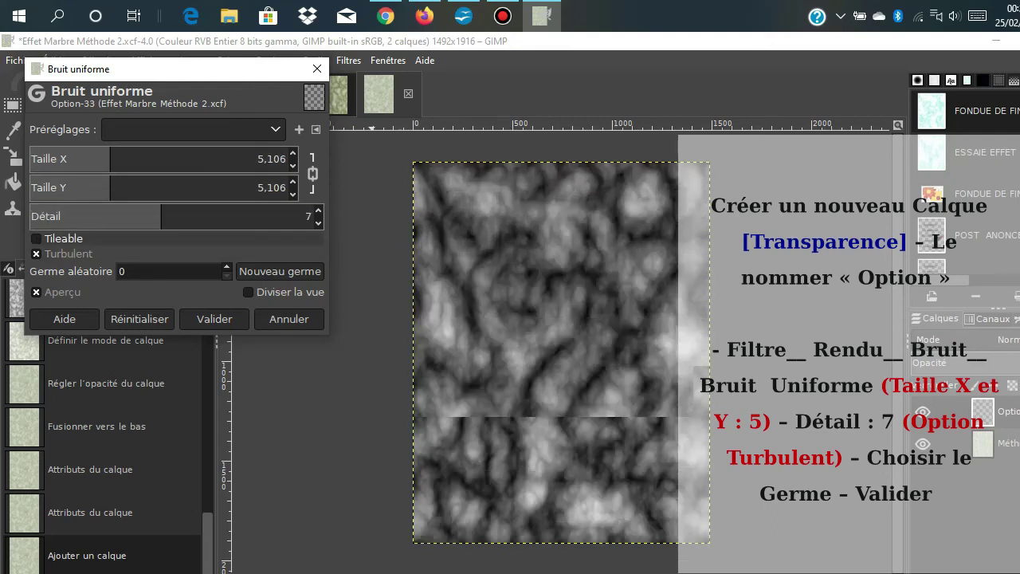
{"action": "left_click", "coordinate": [280, 271]}
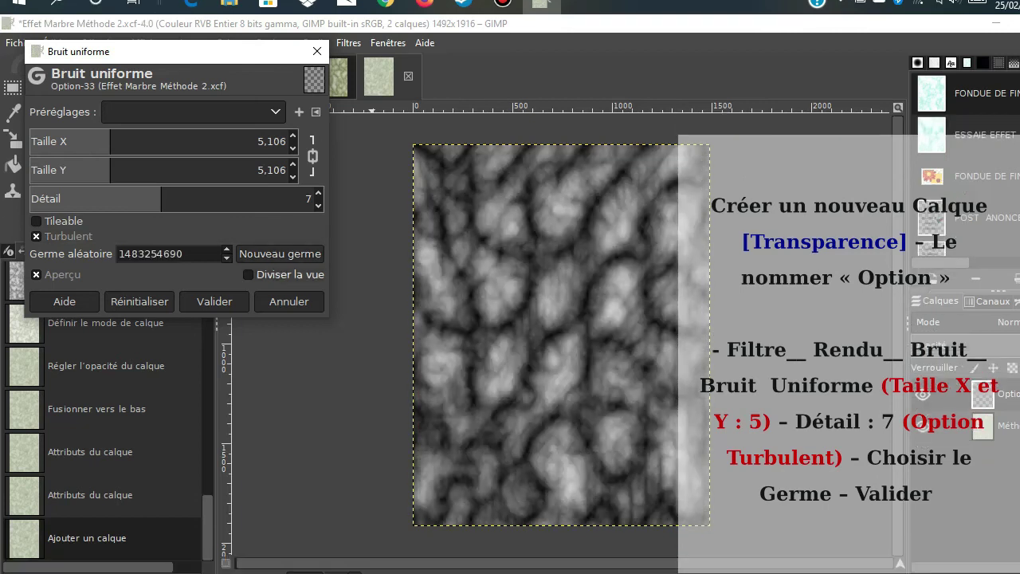
{"action": "left_click", "coordinate": [214, 319]}
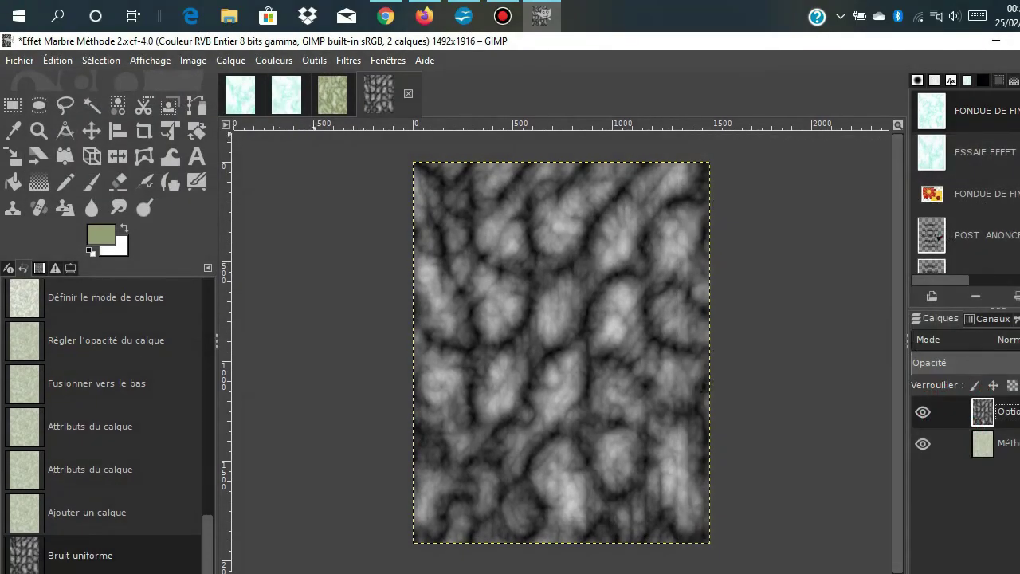
Lighten the Option layer with Niveaux at a midtone value of 2 and apply the automatic Égaliser adjustment.
{"action": "left_click", "coordinate": [273, 60]}
{"action": "left_click", "coordinate": [283, 228]}
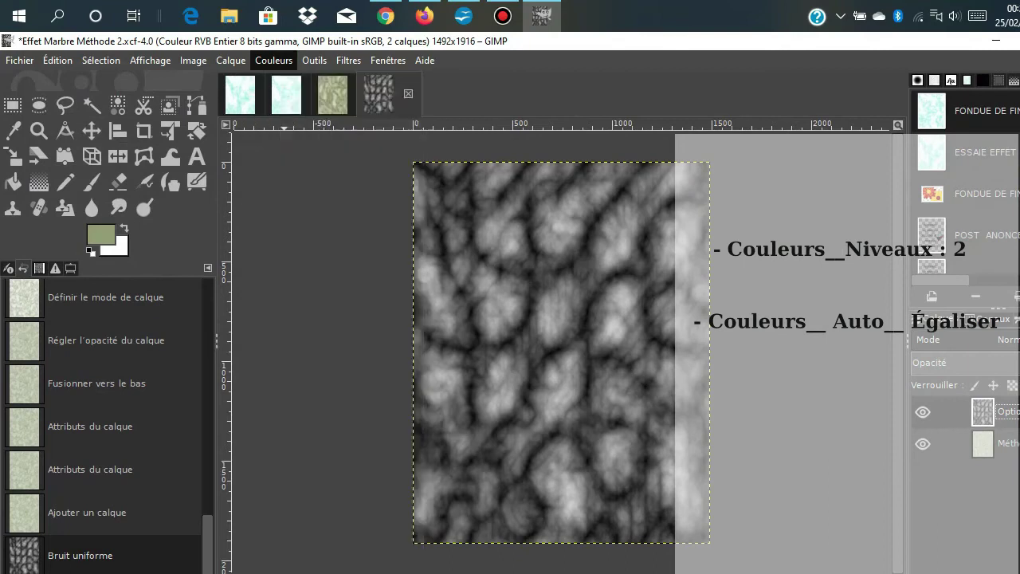
{"action": "left_click", "coordinate": [228, 265]}
{"action": "key", "text": "Return"}
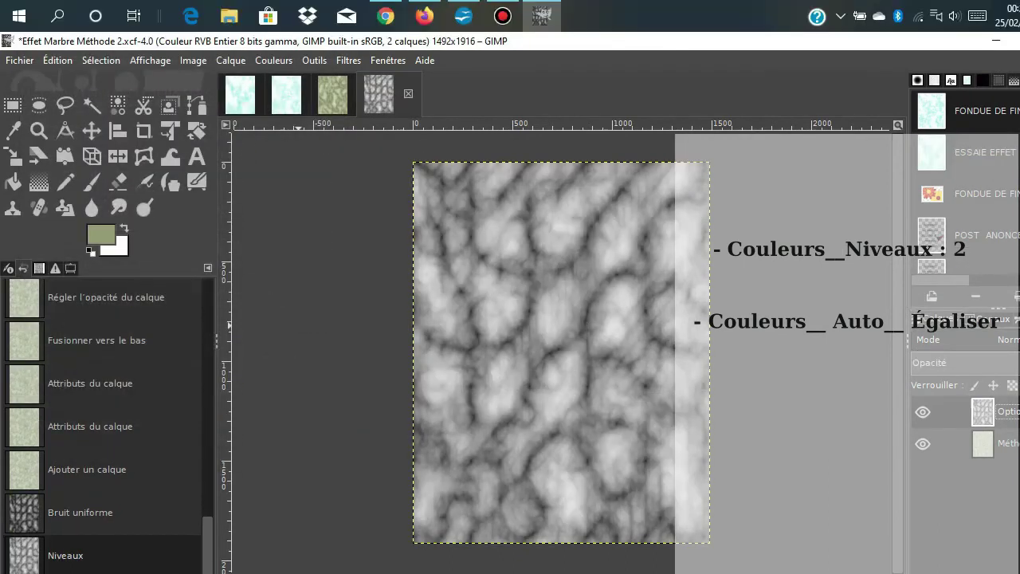
{"action": "left_click", "coordinate": [274, 23]}
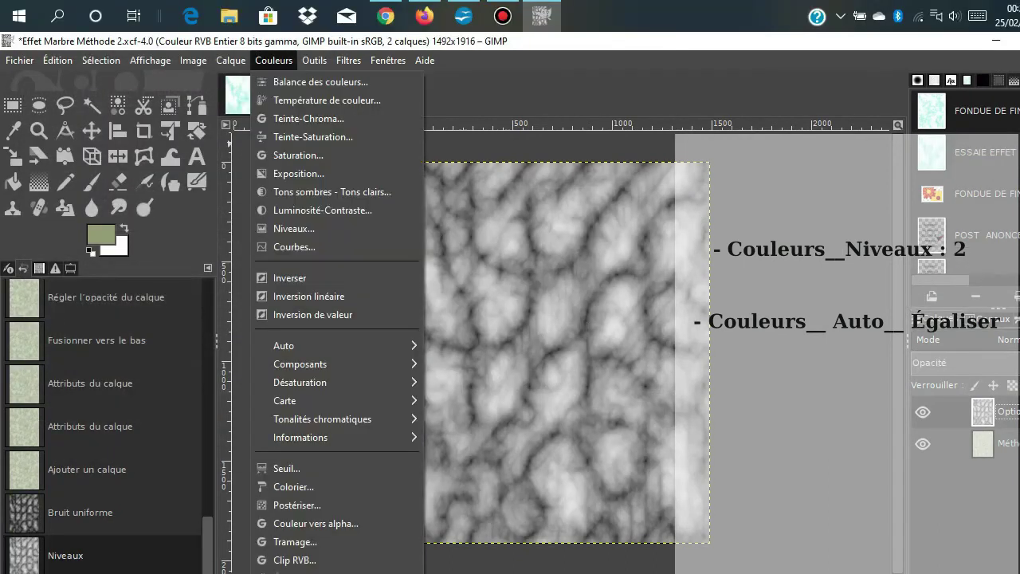
{"action": "mouse_move", "coordinate": [335, 307]}
{"action": "left_click", "coordinate": [462, 308]}
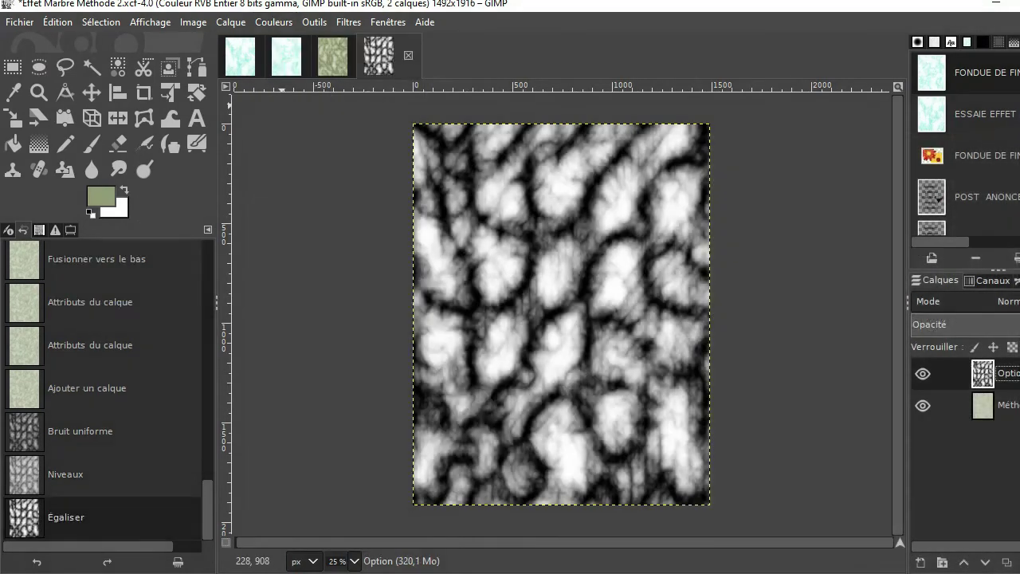
Try out the blend modes one after another on the Option layer and return it to Normal.
{"action": "scroll", "coordinate": [948, 331], "scroll_direction": "down", "scroll_amount": 5}
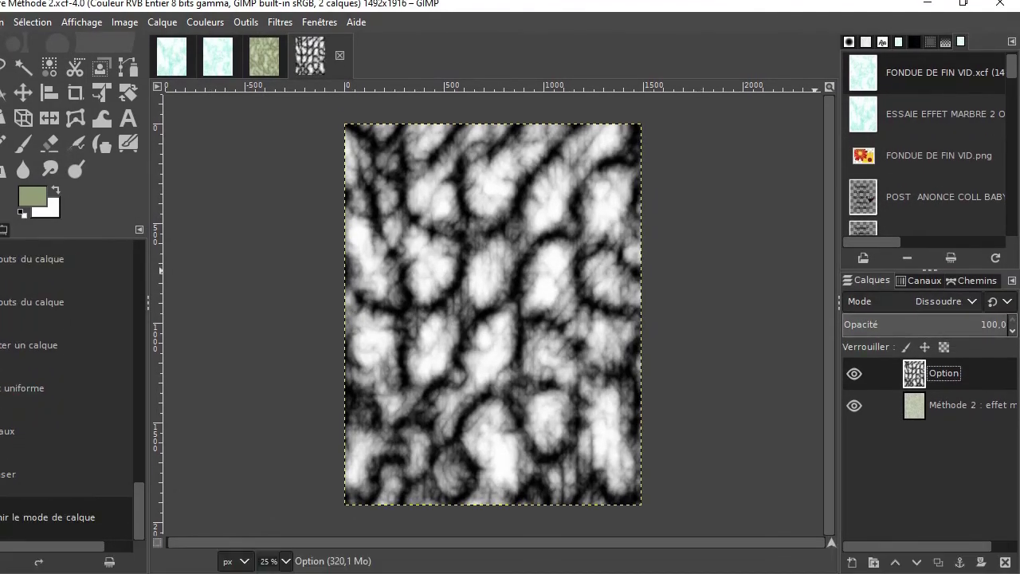
{"action": "key", "text": "Down"}
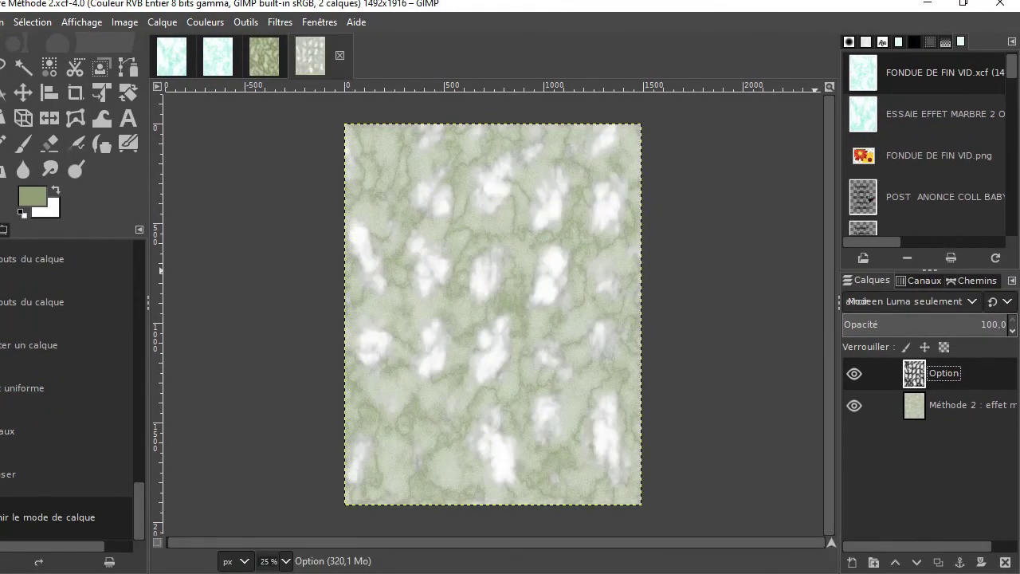
{"action": "key", "text": "Down"}
{"action": "key", "text": "Down"}
{"action": "key", "text": "Down"}
{"action": "key", "text": "Down"}
{"action": "key", "text": "Down"}
{"action": "key", "text": "Down"}
{"action": "key", "text": "Down"}
{"action": "key", "text": "Down"}
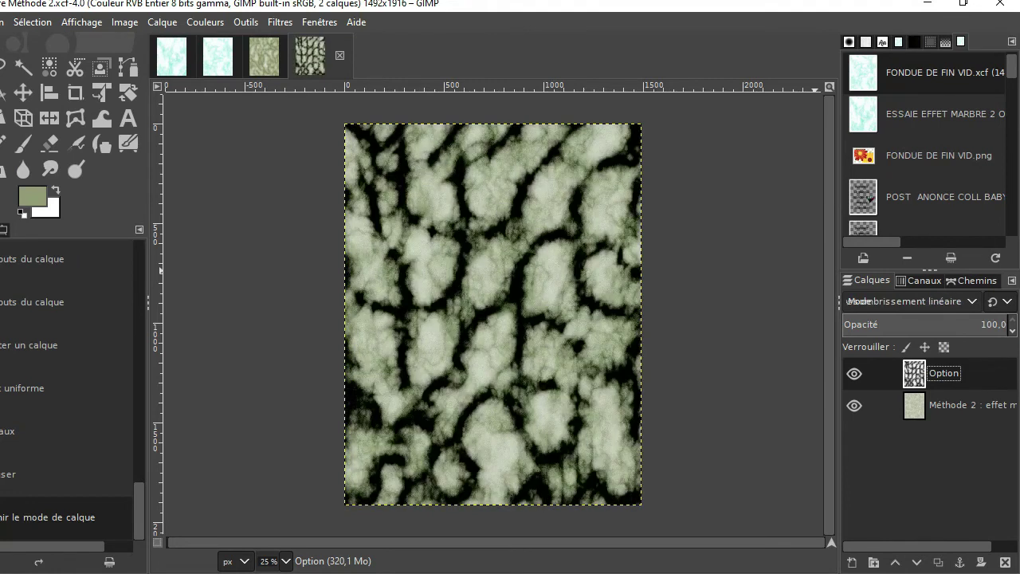
{"action": "key", "text": "Down"}
{"action": "key", "text": "Down"}
{"action": "key", "text": "Down"}
{"action": "key", "text": "Down"}
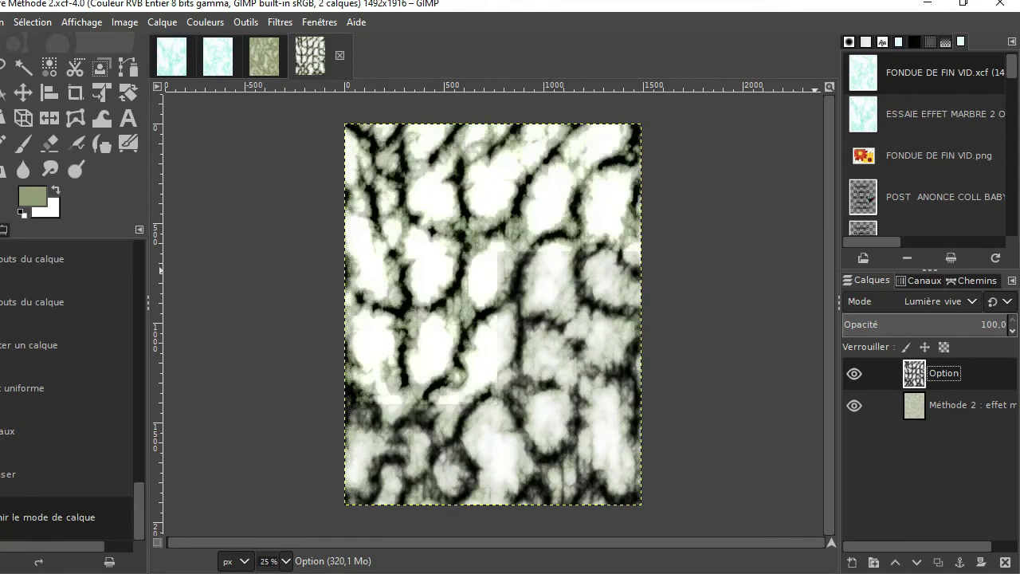
{"action": "key", "text": "Down"}
{"action": "key", "text": "Down"}
{"action": "key", "text": "Down"}
{"action": "key", "text": "Down"}
{"action": "key", "text": "Down"}
{"action": "key", "text": "Down"}
{"action": "key", "text": "Down"}
{"action": "key", "text": "Down"}
{"action": "key", "text": "Down"}
{"action": "key", "text": "Down"}
{"action": "key", "text": "Down"}
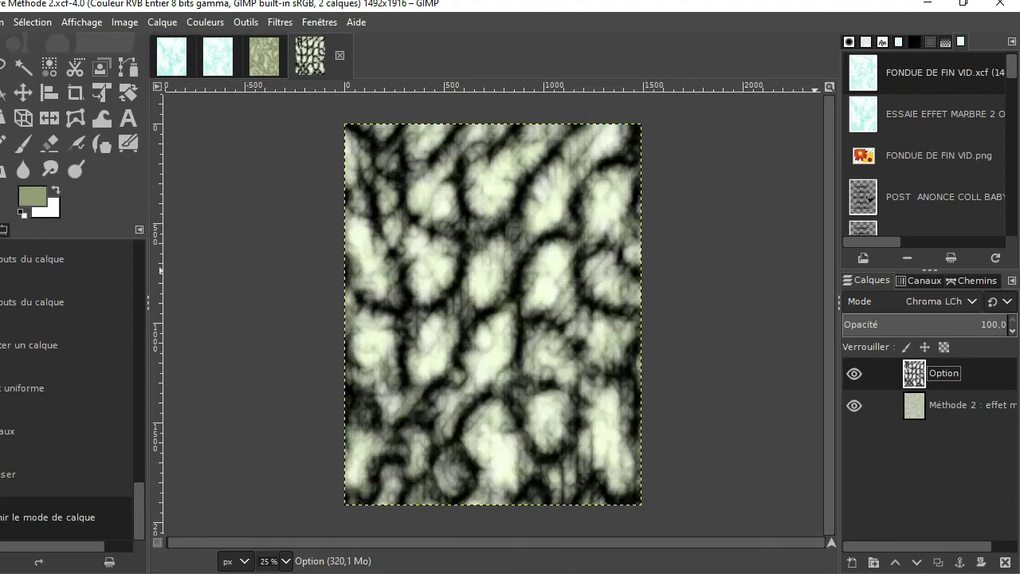
{"action": "key", "text": "Up"}
{"action": "key", "text": "Up"}
{"action": "key", "text": "Up"}
{"action": "key", "text": "Up"}
{"action": "key", "text": "Up"}
{"action": "key", "text": "Up"}
{"action": "key", "text": "Up"}
{"action": "key", "text": "Up"}
{"action": "key", "text": "Up"}
{"action": "key", "text": "Up"}
{"action": "key", "text": "Up"}
{"action": "key", "text": "Up"}
{"action": "key", "text": "Up"}
{"action": "key", "text": "Up"}
{"action": "key", "text": "Up"}
{"action": "key", "text": "Up"}
{"action": "key", "text": "Up"}
{"action": "key", "text": "Up"}
{"action": "key", "text": "Up"}
{"action": "key", "text": "Up"}
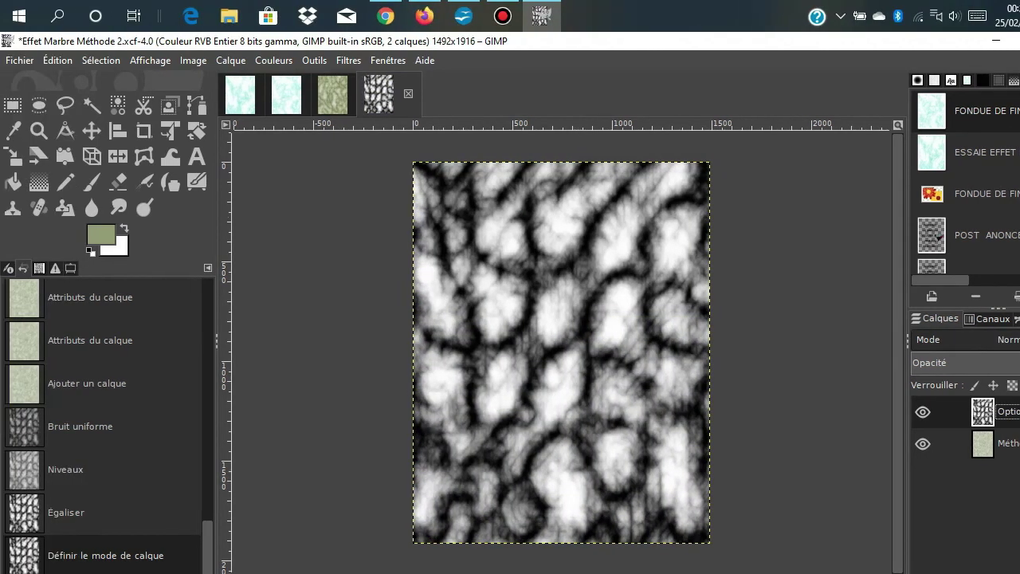
Lighten the equalized Option layer's midtones with a second Niveaux adjustment.
{"action": "left_click", "coordinate": [213, 61]}
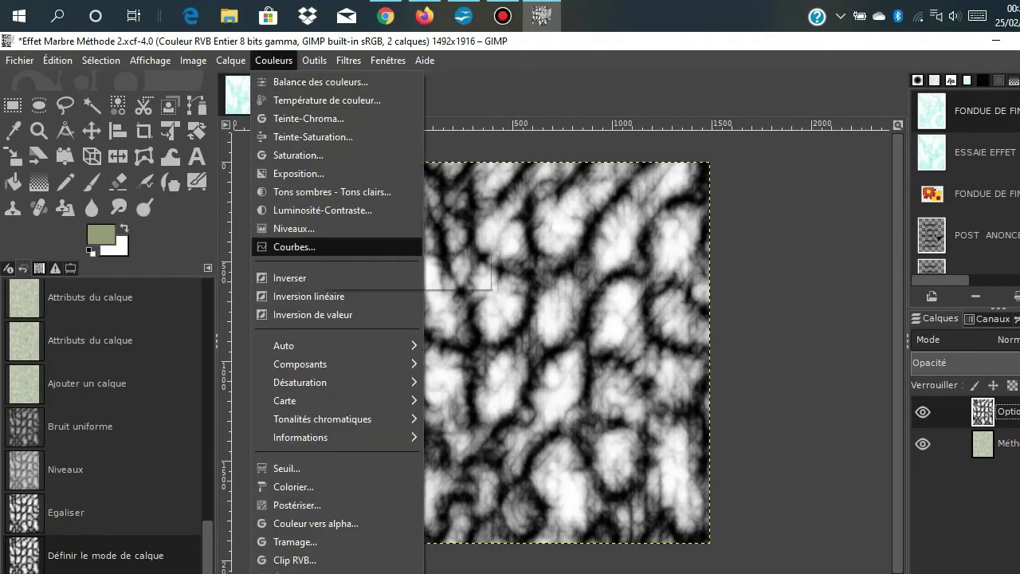
{"action": "left_click", "coordinate": [294, 228]}
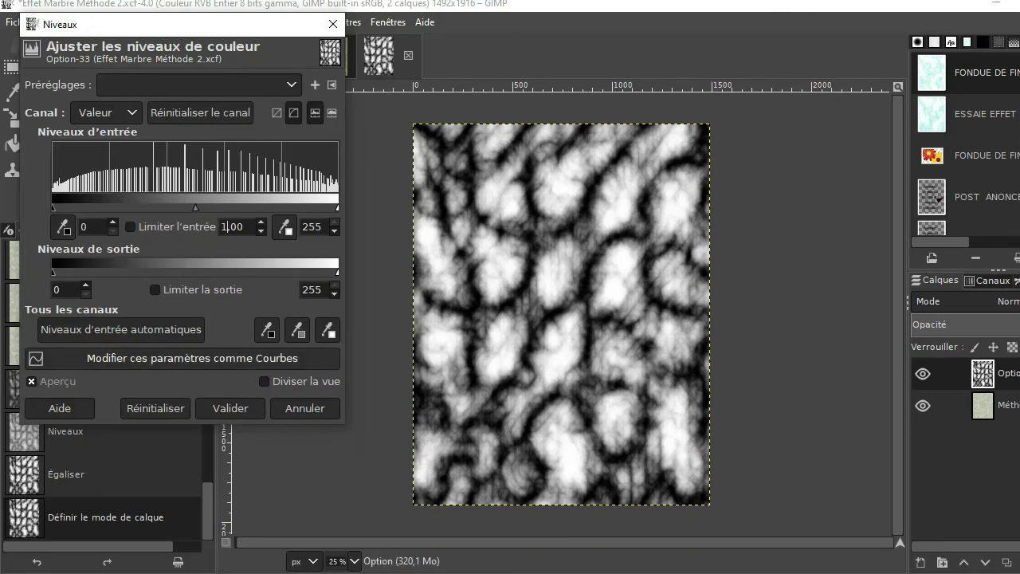
{"action": "left_click", "coordinate": [231, 408]}
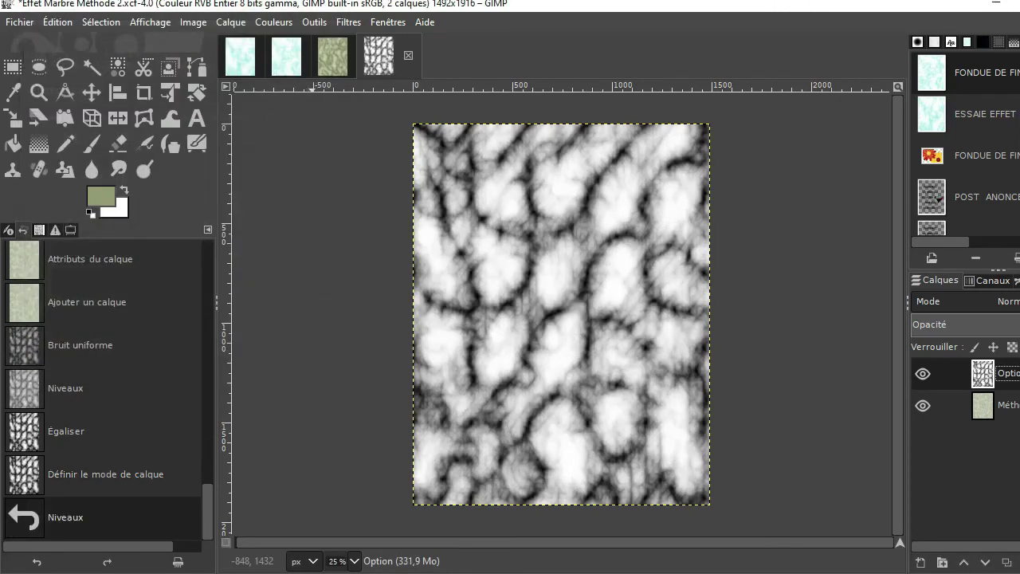
Move the Option layer below the Méthode 2 marble layer and set the marble layer's mode to Lumière dure at 100 opacity.
{"action": "left_click_drag", "start_coordinate": [944, 374], "coordinate": [972, 416]}
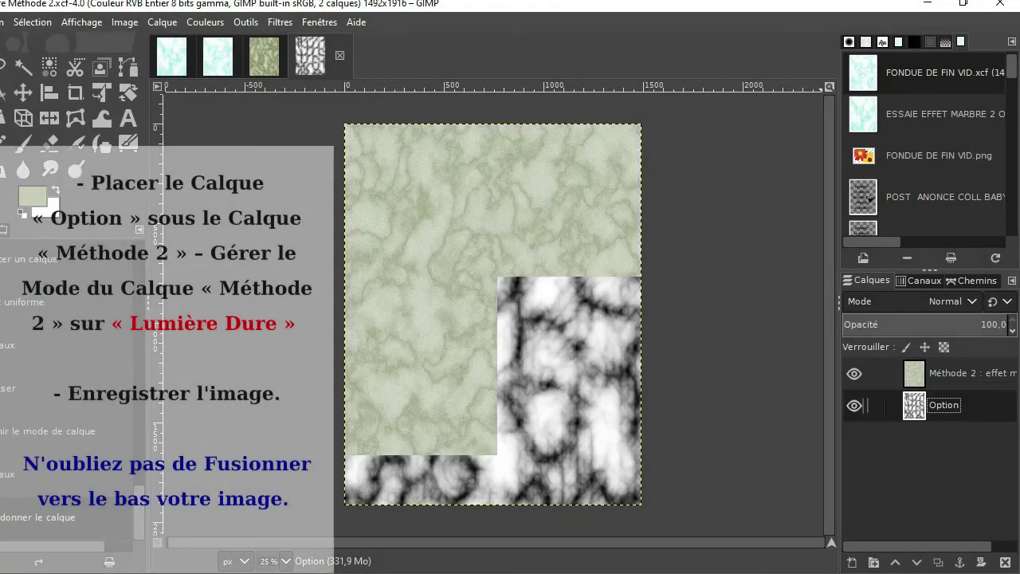
{"action": "left_click", "coordinate": [965, 374]}
{"action": "left_click", "coordinate": [969, 325]}
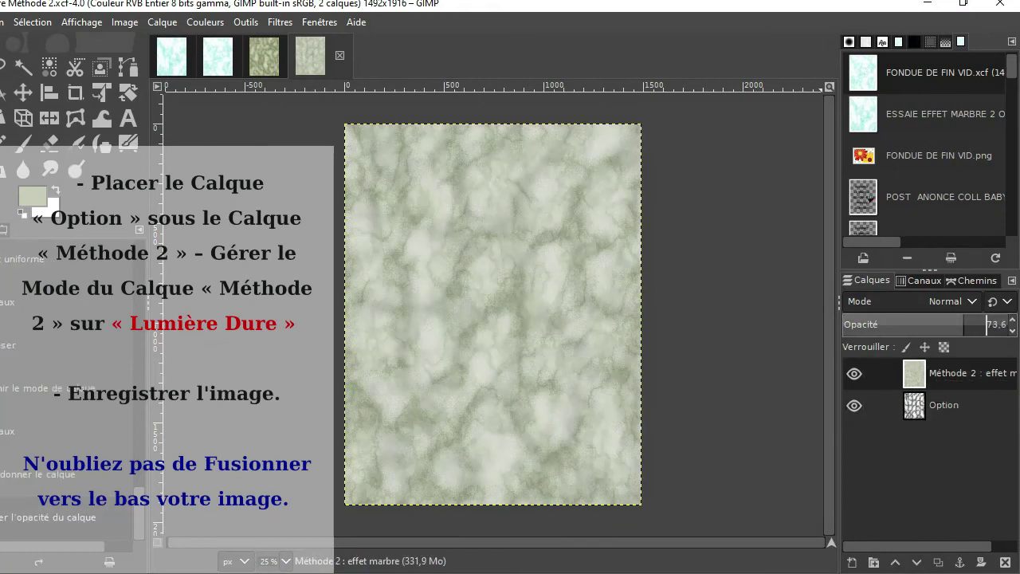
{"action": "left_click_drag", "start_coordinate": [987, 324], "coordinate": [1012, 324]}
{"action": "left_click", "coordinate": [948, 301]}
{"action": "left_click", "coordinate": [856, 335]}
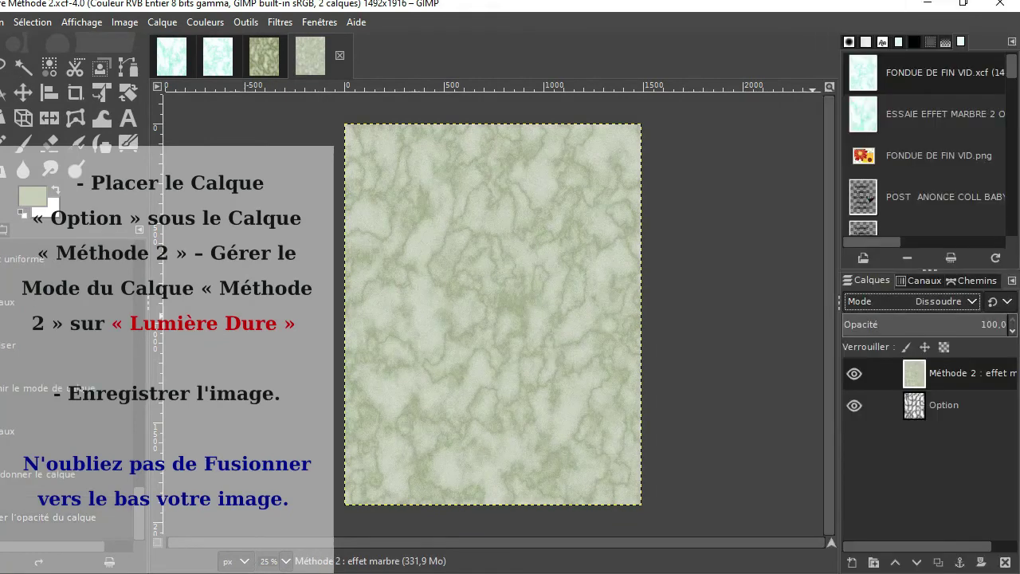
{"action": "left_click", "coordinate": [948, 301]}
{"action": "left_click", "coordinate": [870, 337]}
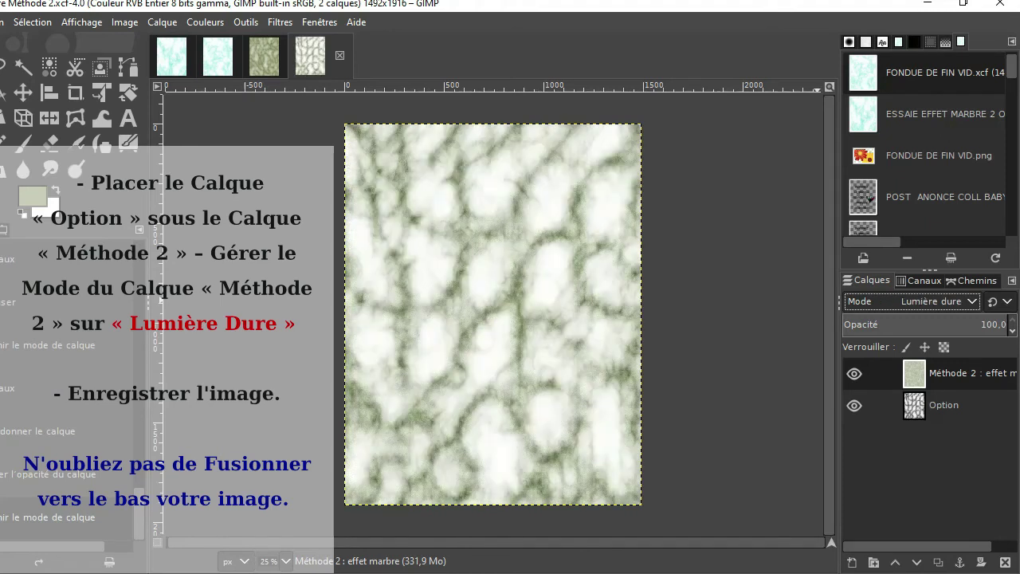
{"action": "left_click", "coordinate": [948, 301]}
{"action": "left_click", "coordinate": [860, 303]}
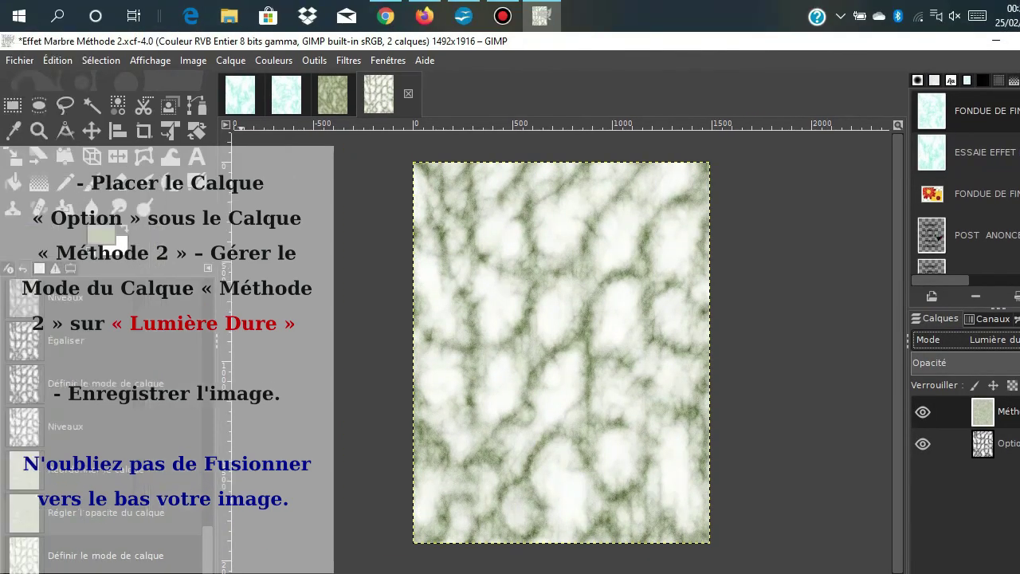
Save the two-layer marble image.
{"action": "left_click", "coordinate": [19, 60]}
{"action": "key", "text": "ctrl+s"}
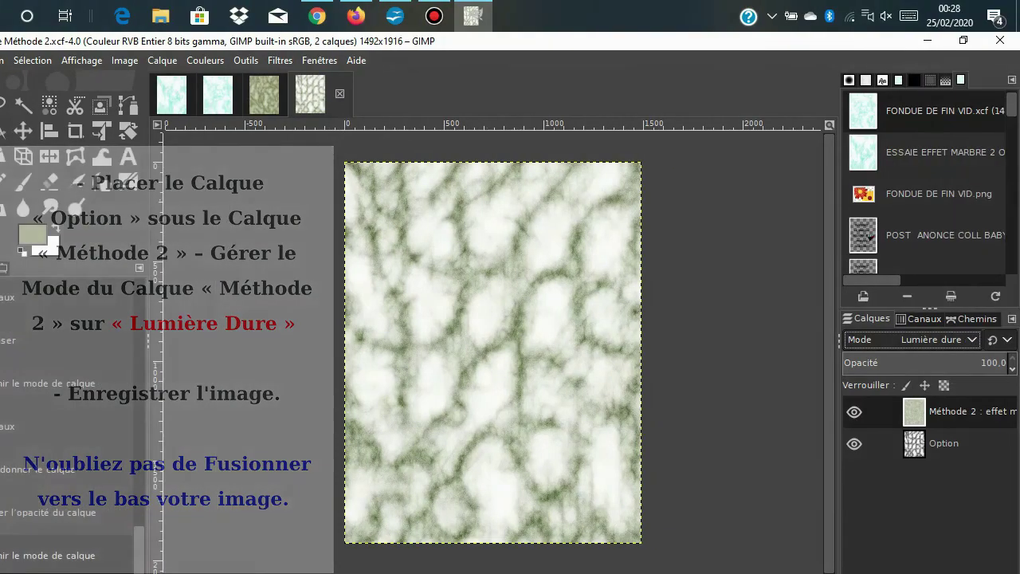